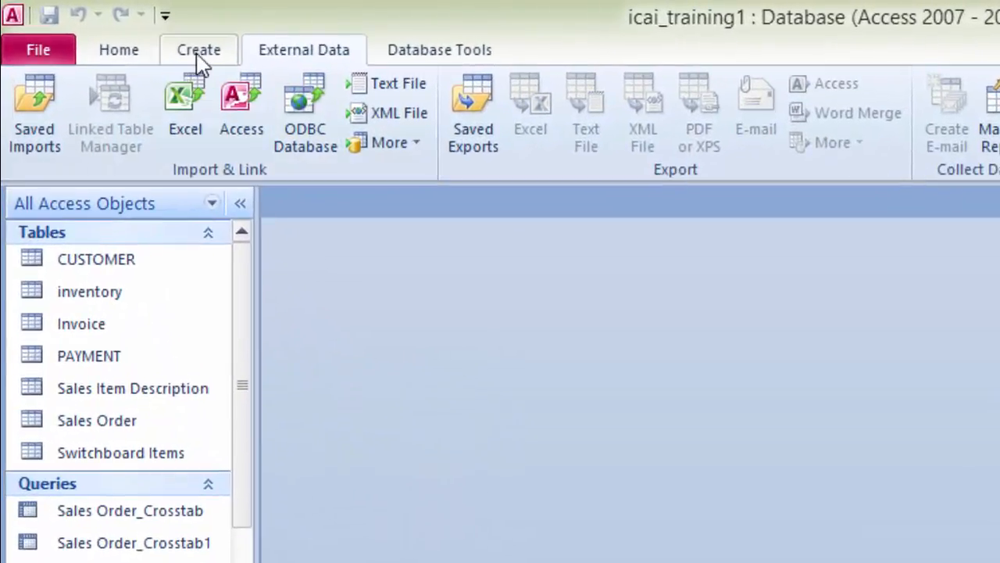
Step: Create a new query in Design view based on the CUSTOMER table
left_click(200, 52)
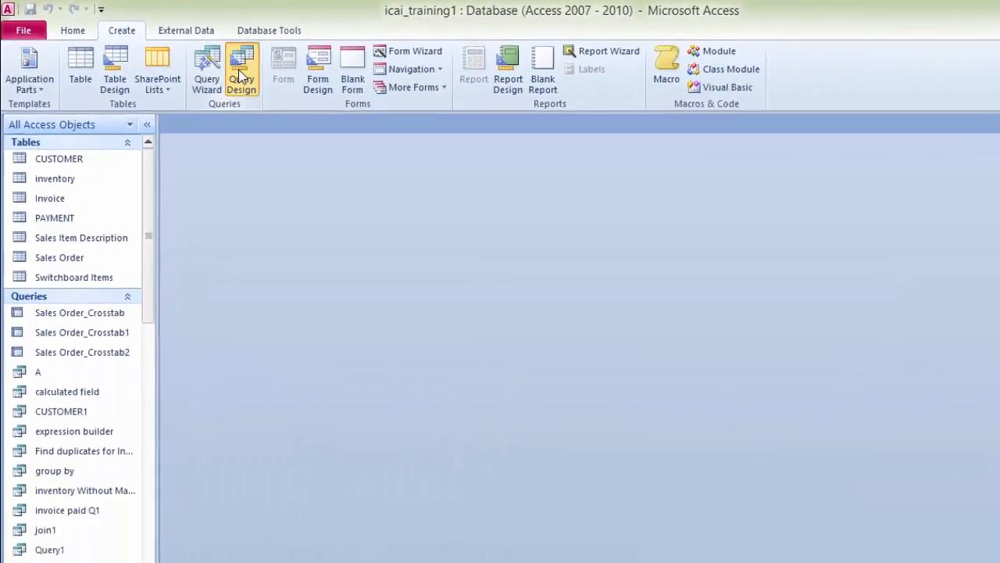
left_click(241, 75)
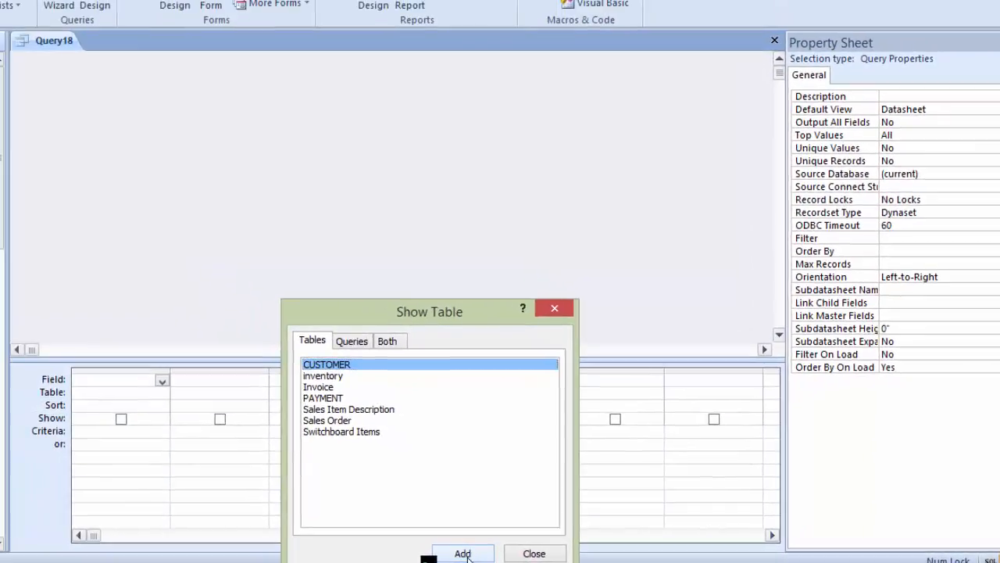
left_click(367, 552)
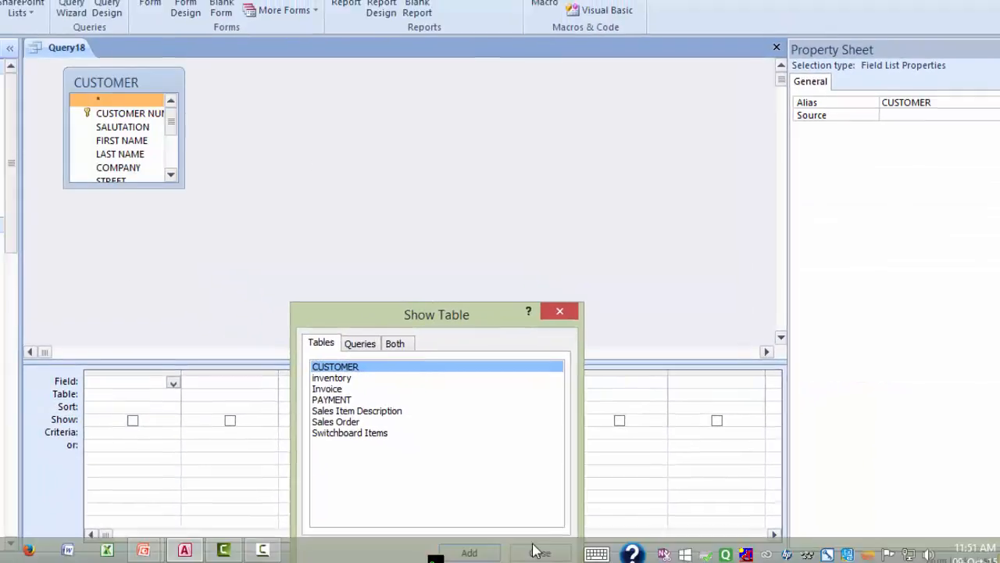
left_click(534, 553)
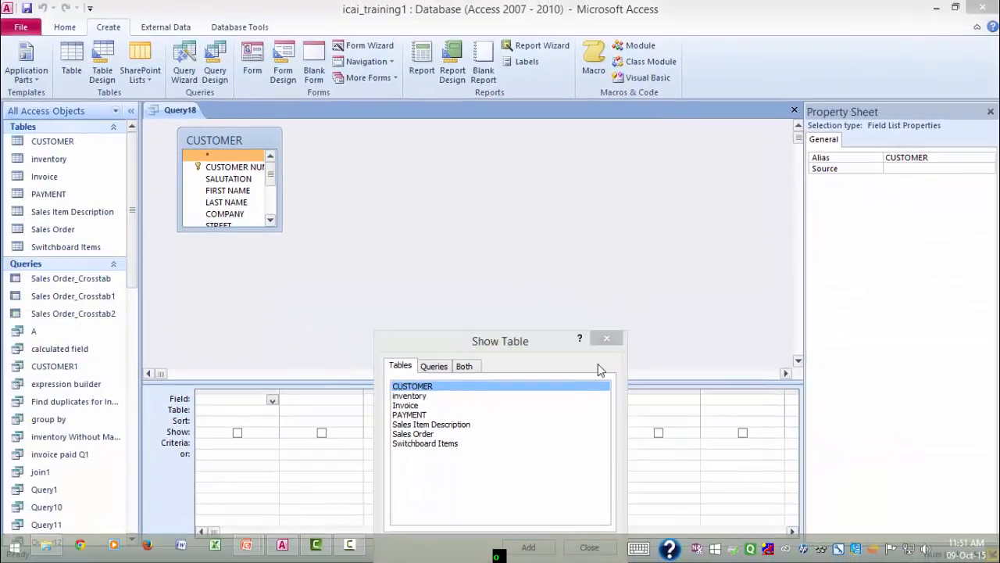
left_click(606, 339)
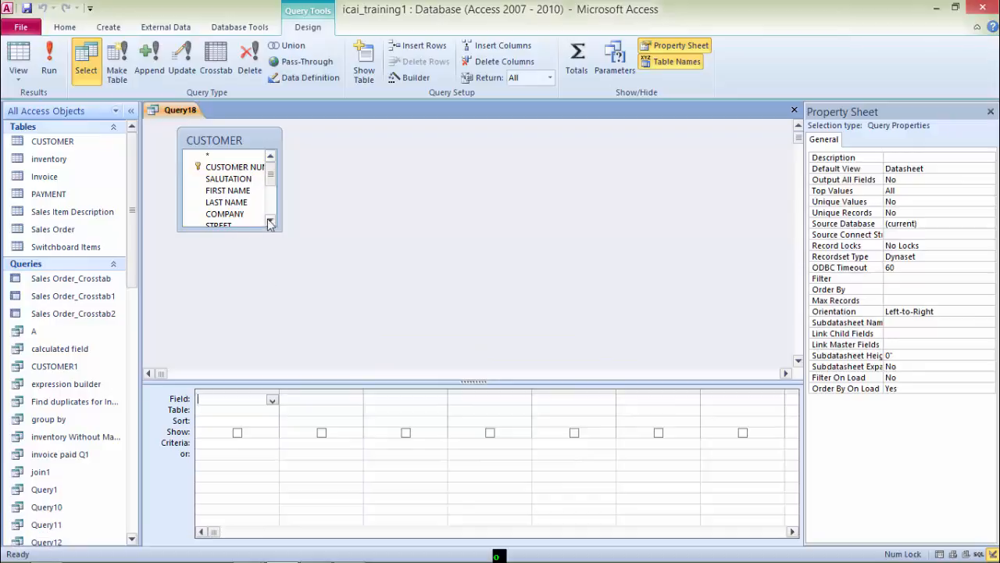
Step: Add the CUSTOMER NUMBER, SALUTATION, FIRST NAME, LAST NAME and COMPANY fields to the query
left_click(239, 170)
double_click(239, 169)
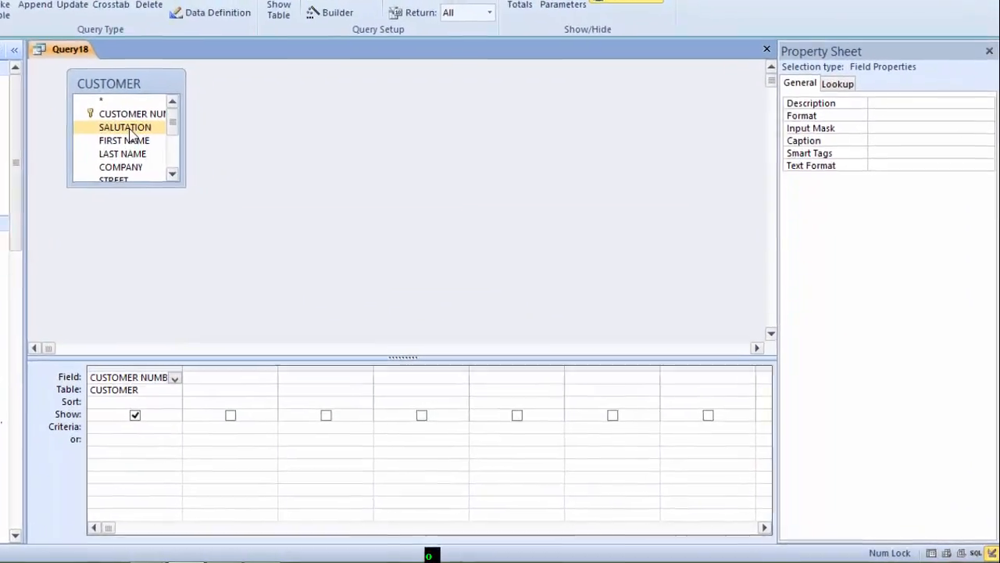
double_click(129, 129)
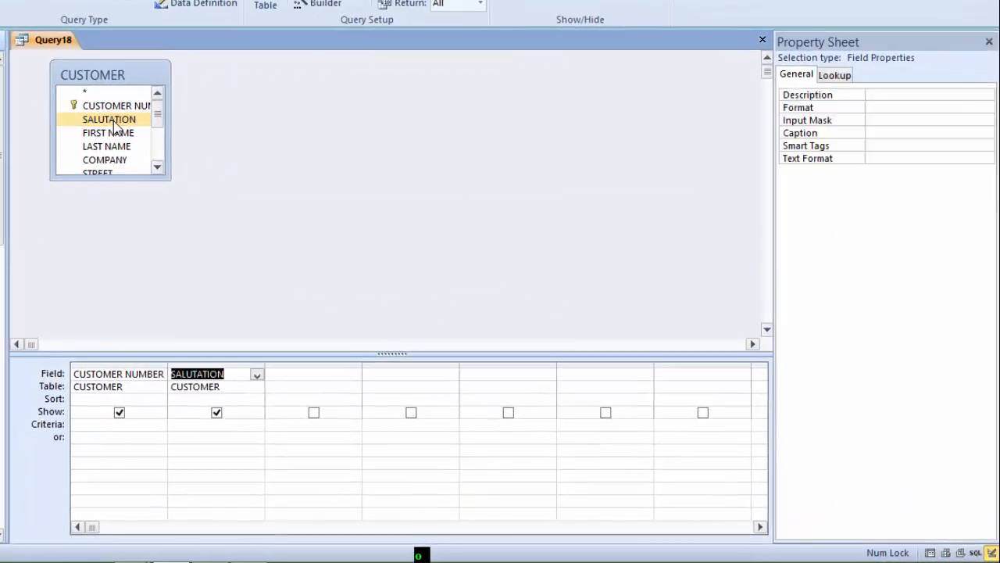
double_click(127, 140)
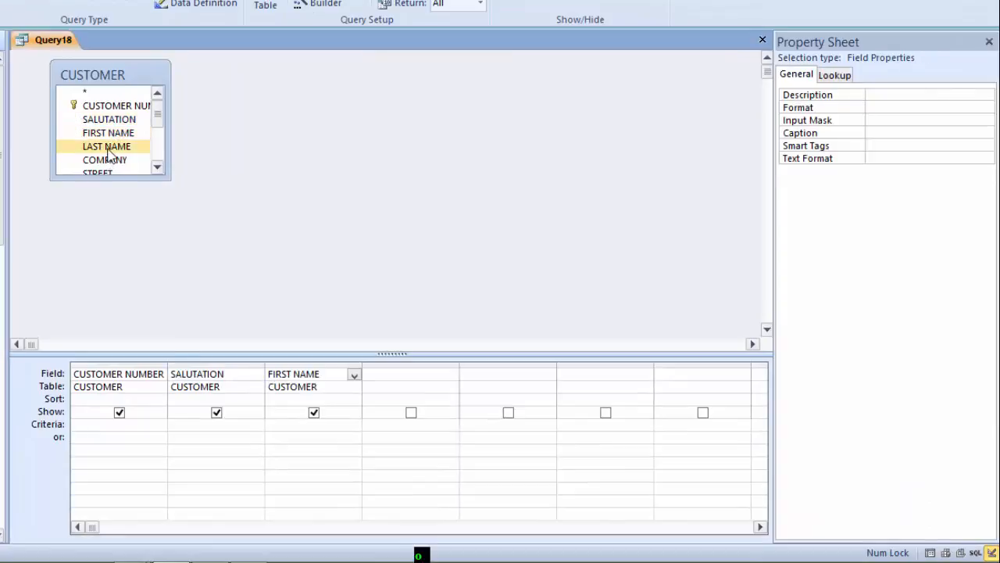
double_click(108, 148)
left_click(106, 160)
double_click(106, 160)
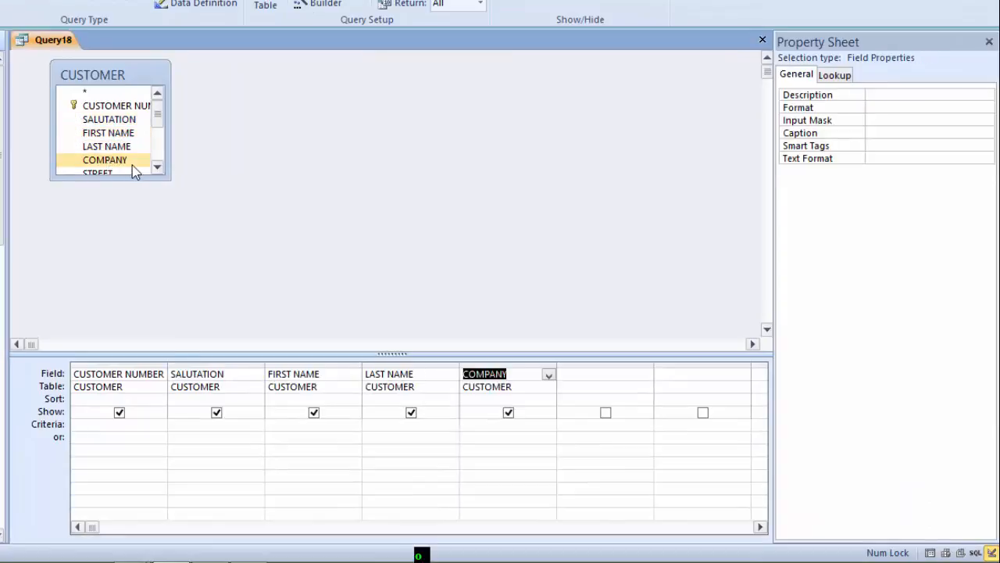
Step: Add the STREET, CITY and STATE fields from the CUSTOMER table to the query
left_click(157, 167)
left_click(157, 166)
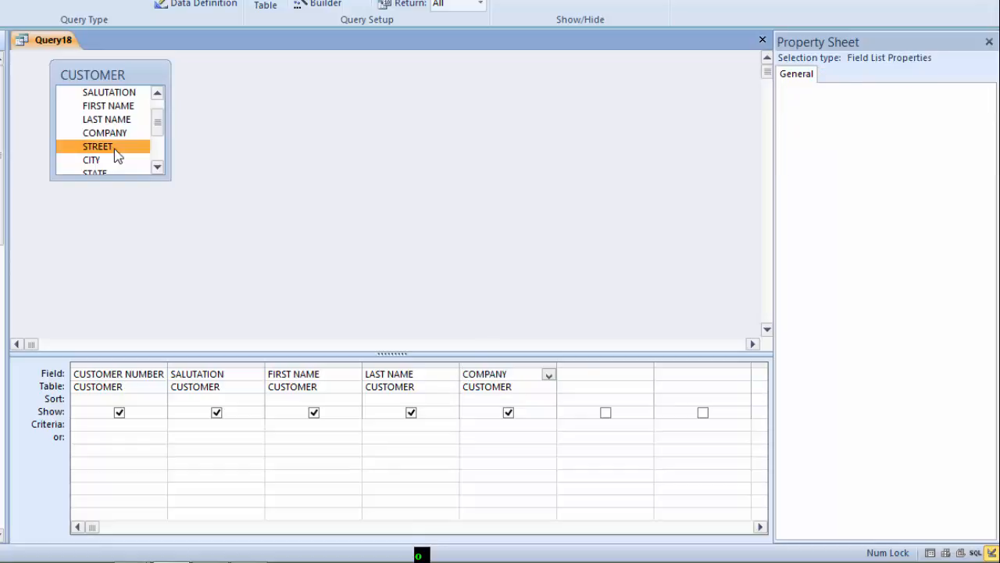
double_click(114, 148)
double_click(119, 162)
left_click(157, 167)
left_click(157, 167)
left_click(157, 166)
left_click(92, 136)
double_click(92, 136)
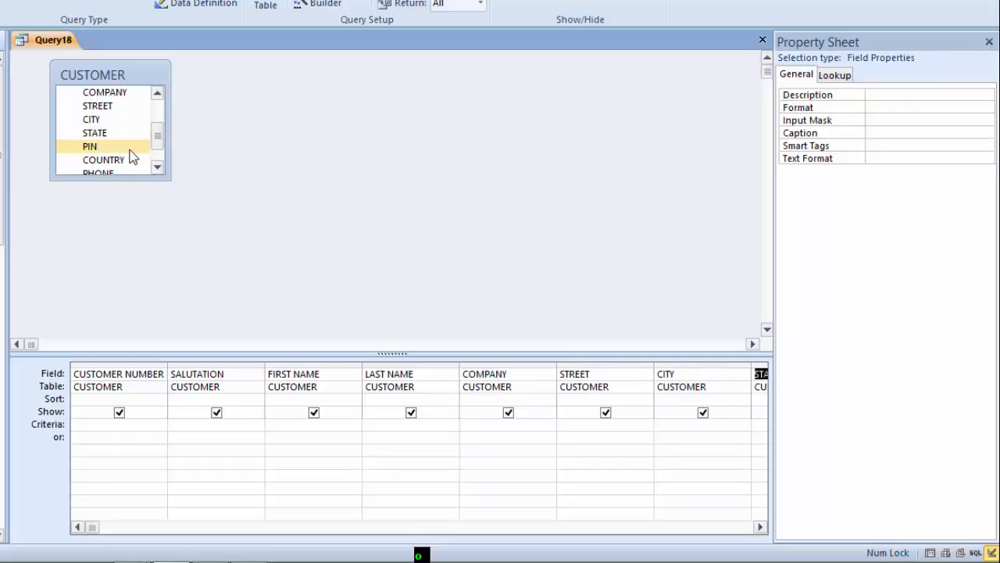
Step: Add the PIN, COUNTRY and PHONE fields to the query, enlarging the CUSTOMER field list to show its remaining fields
double_click(100, 149)
double_click(107, 161)
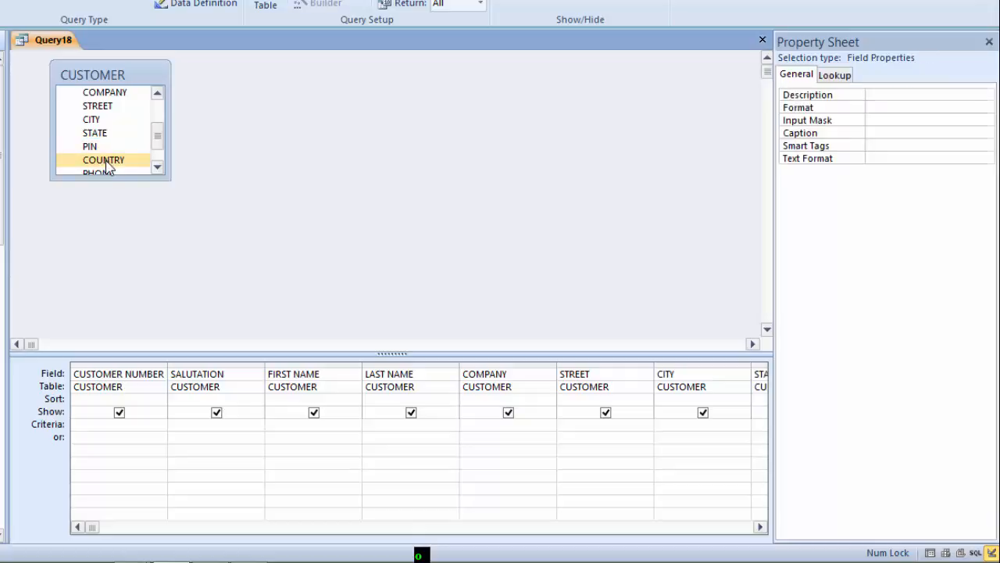
left_click_drag(171, 180, 171, 276)
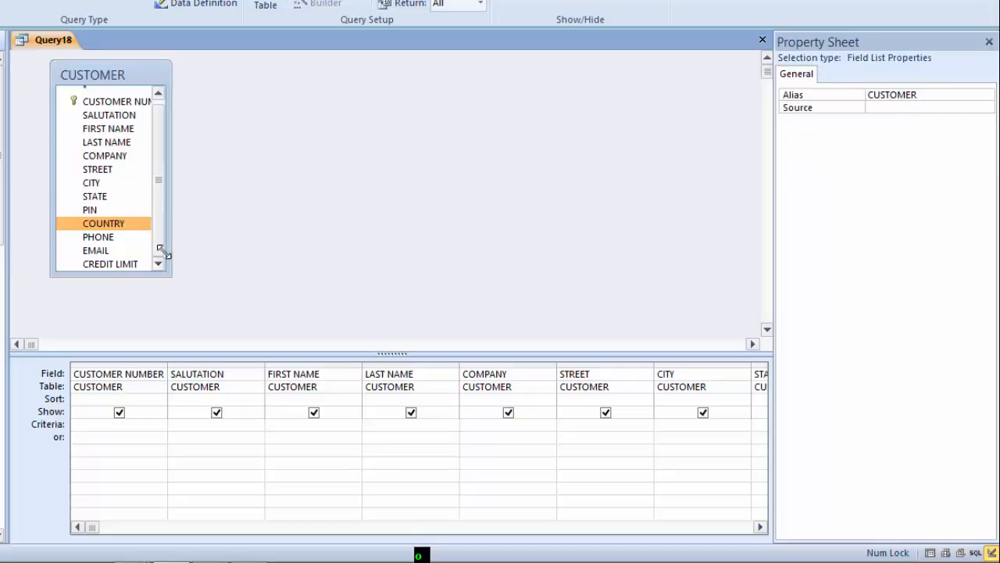
double_click(105, 237)
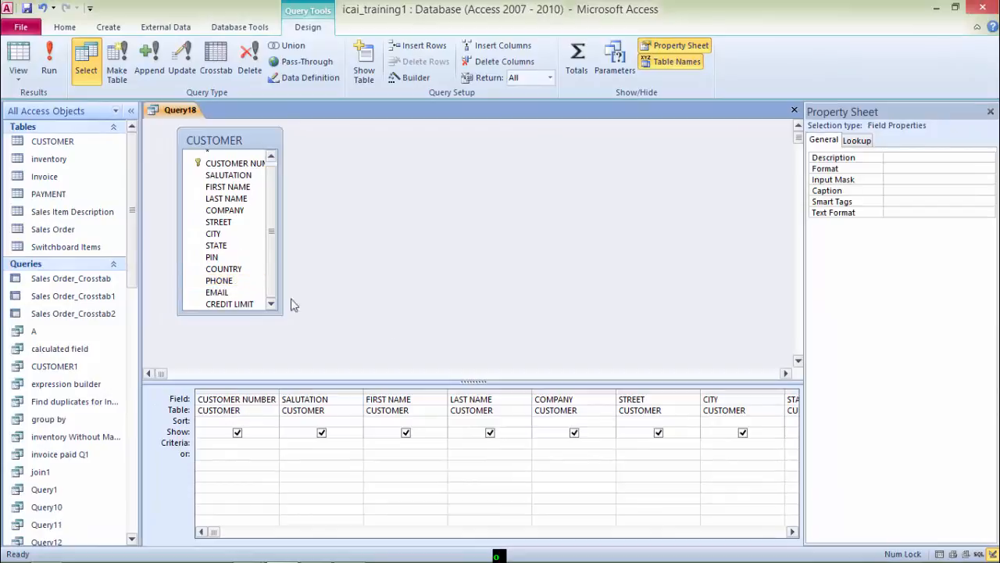
Step: Run the query to view the customer records, and return to its design
left_click(48, 59)
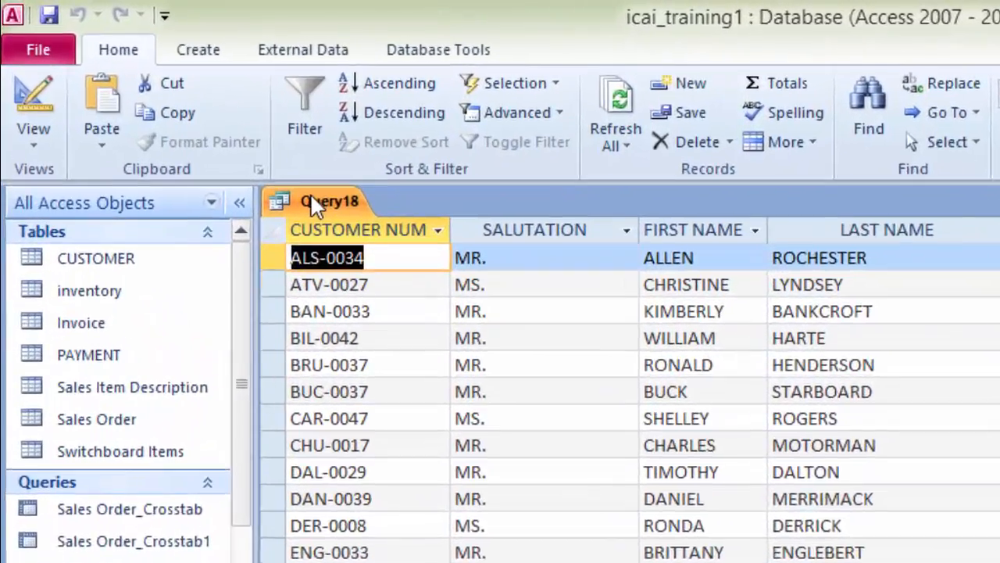
right_click(234, 154)
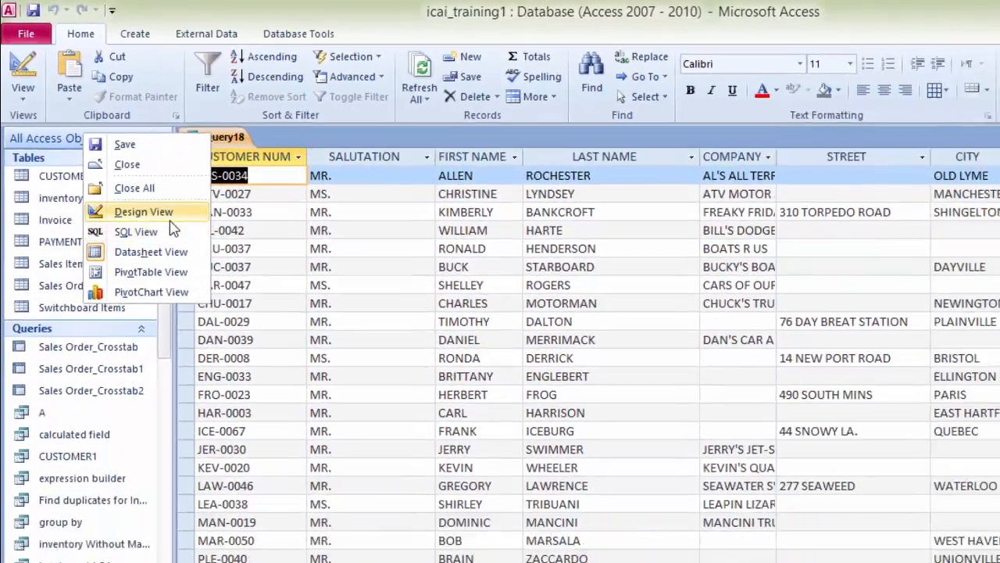
left_click(171, 218)
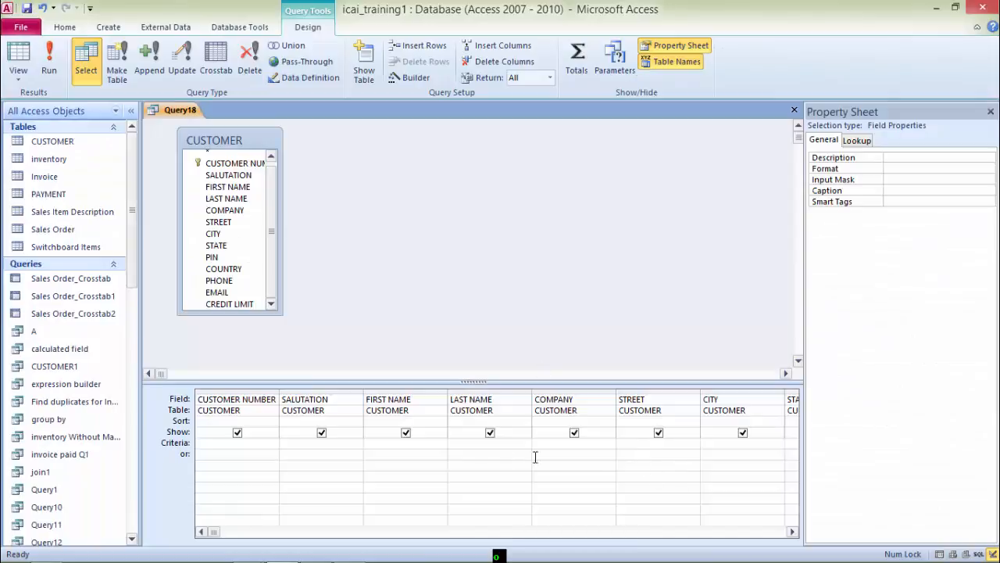
Step: Enter "CA" as the criterion for the STREET field
left_click(653, 390)
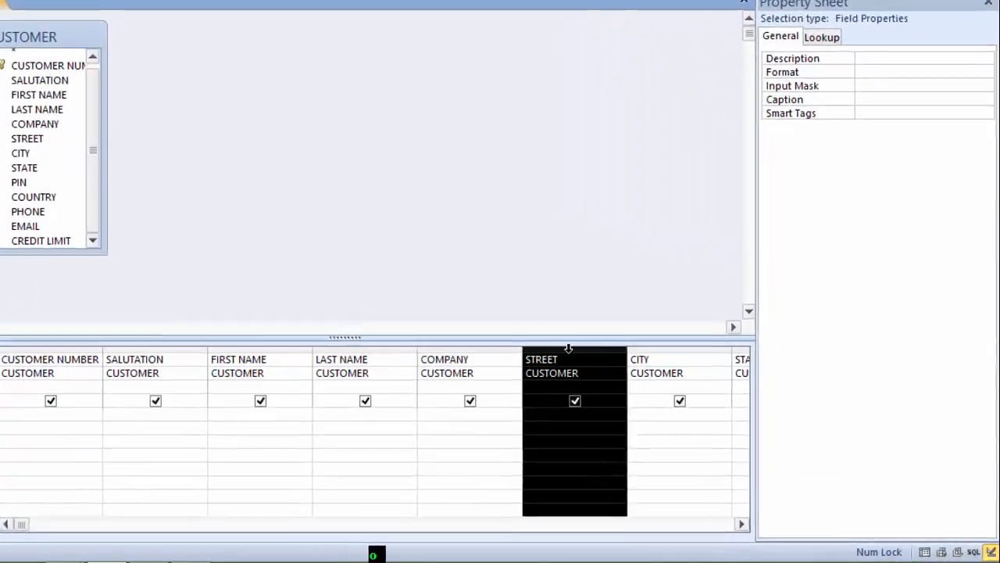
left_click(541, 417)
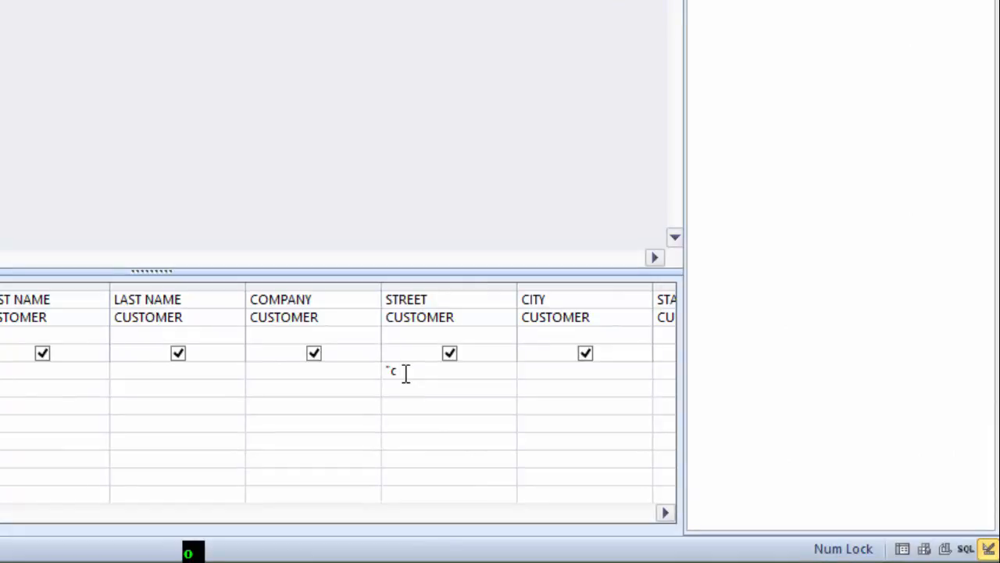
type("\"A")
type("C")
key("BackSpace")
key("BackSpace")
type("CA")
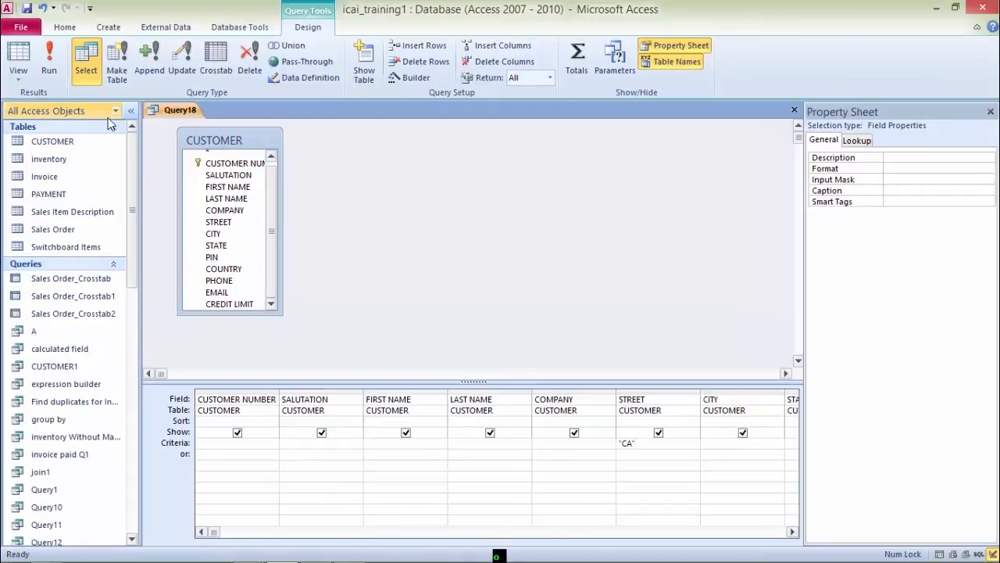
Step: Run the query to check the STREET criterion, and return to its design
left_click(30, 60)
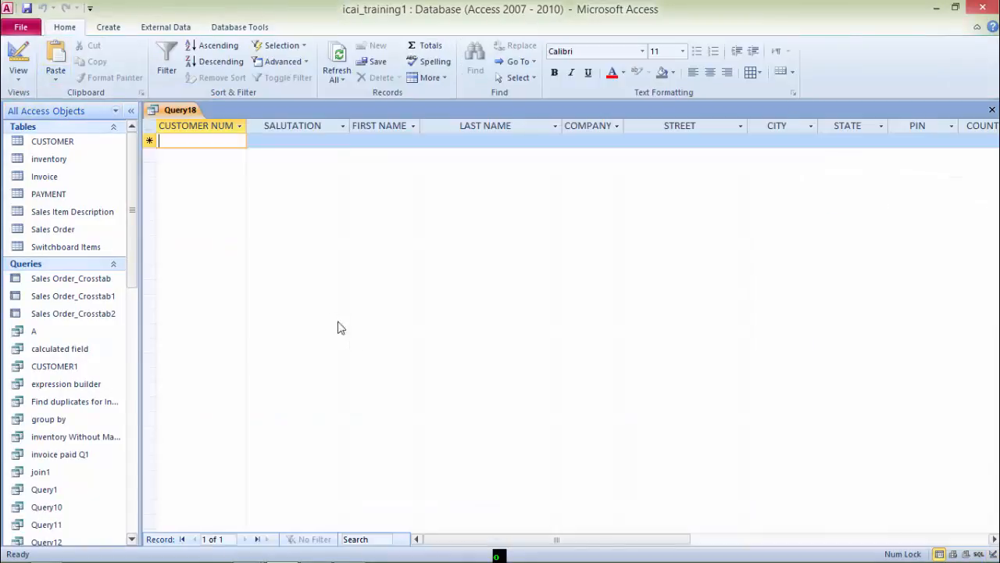
right_click(171, 111)
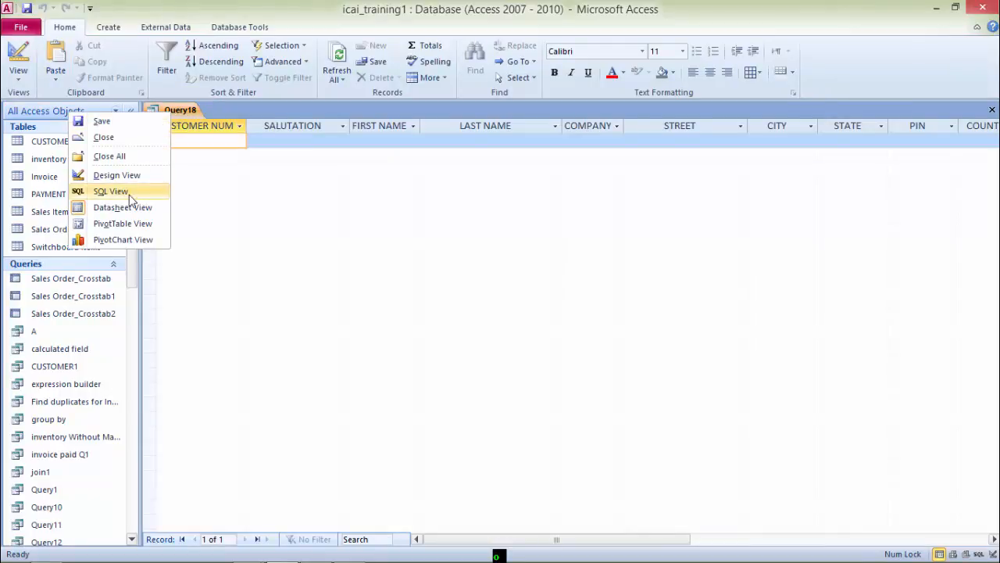
left_click(116, 175)
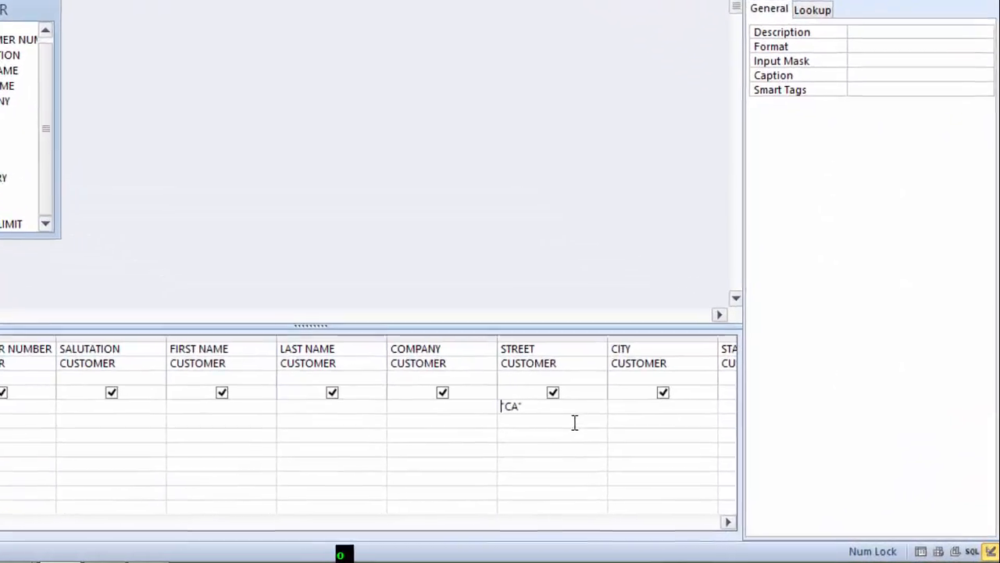
Step: Move the "CA" criterion from the STREET field to the STATE field
left_click_drag(511, 401, 474, 401)
key("ctrl+c")
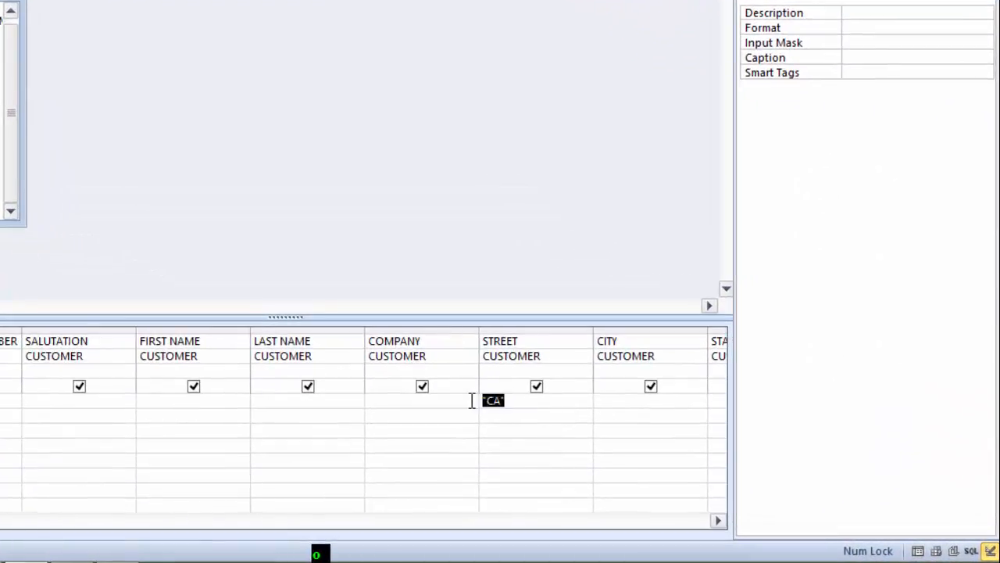
key("Delete")
left_click(718, 521)
left_click(617, 402)
key("ctrl+v")
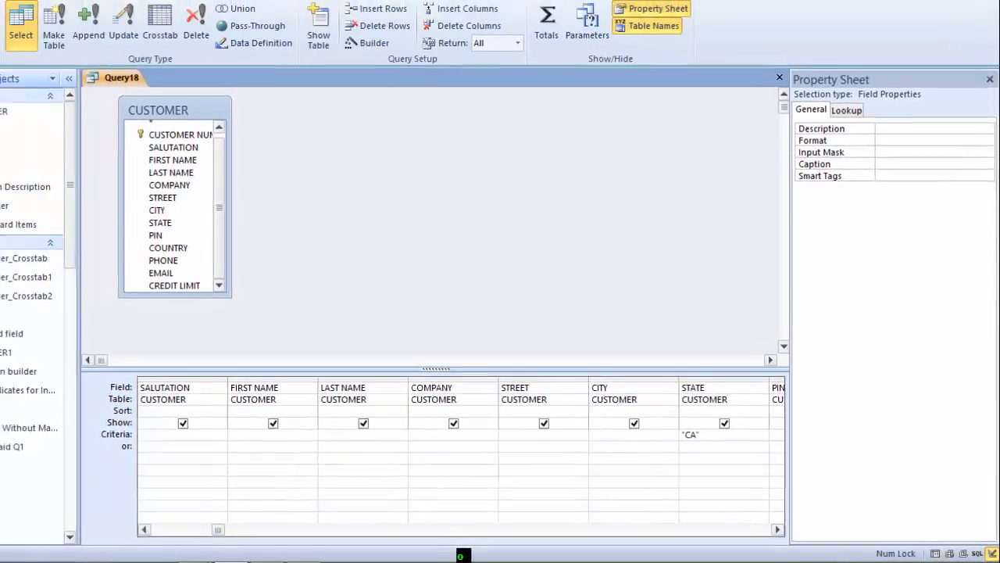
Step: Run the query, save it as "Customer from California" and close it
left_click(55, 71)
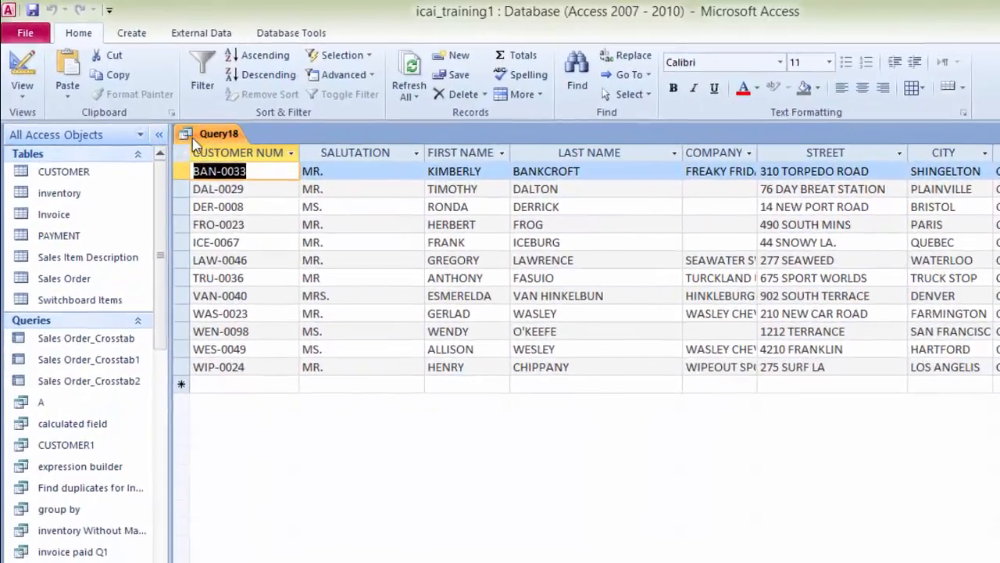
right_click(178, 110)
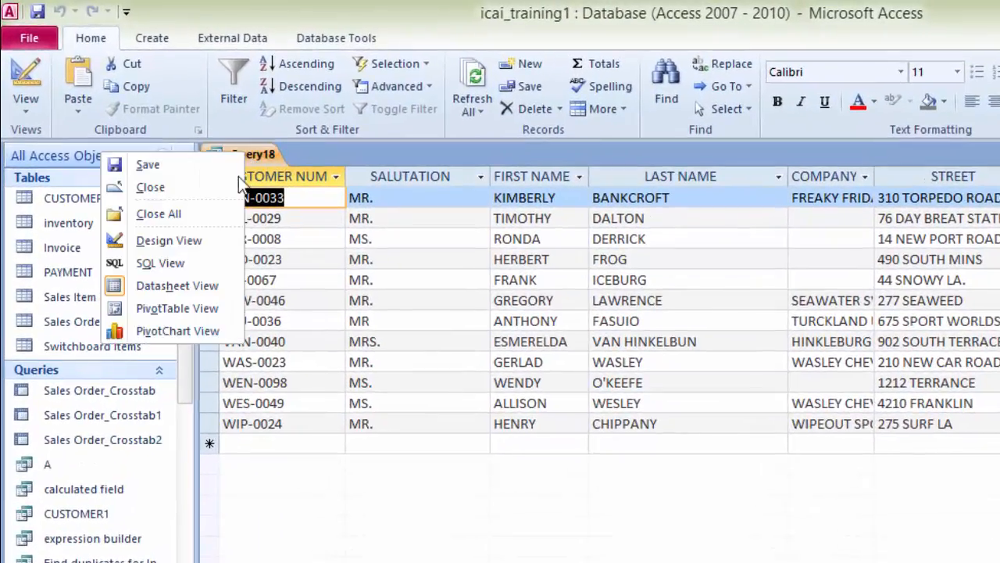
left_click(179, 165)
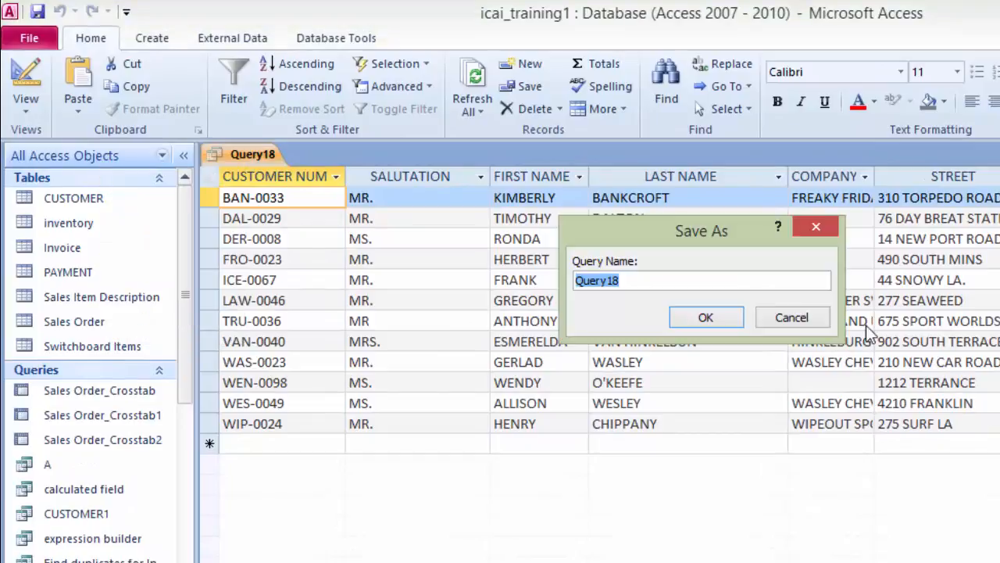
type("cus")
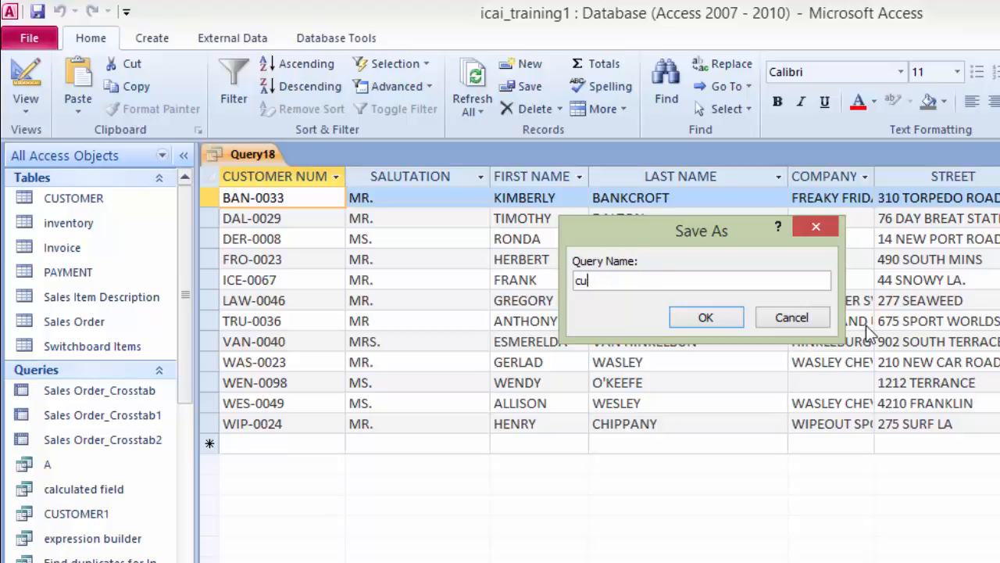
type("cU")
key("BackSpace")
key("BackSpace")
type("Customer from California")
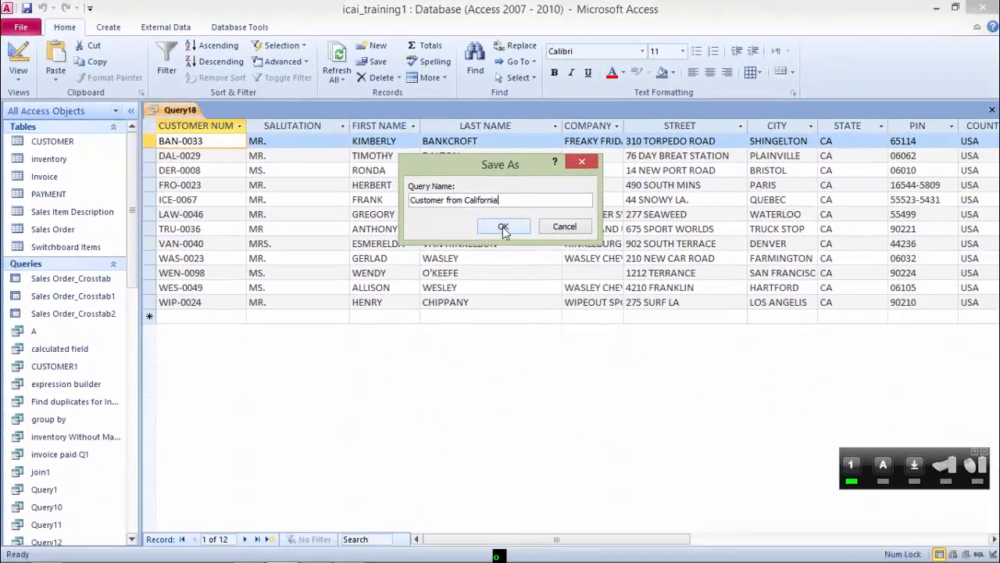
left_click(706, 317)
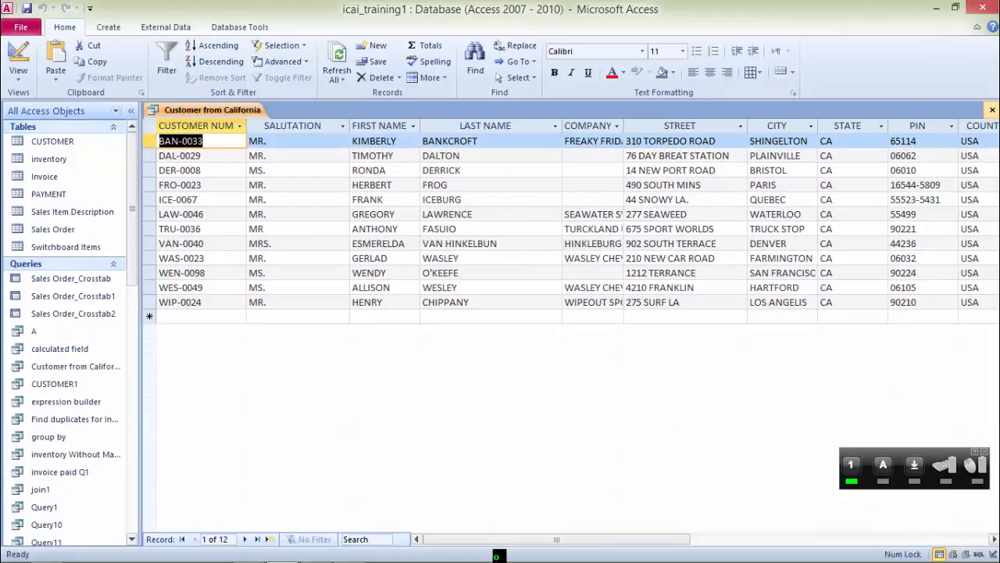
left_click(992, 109)
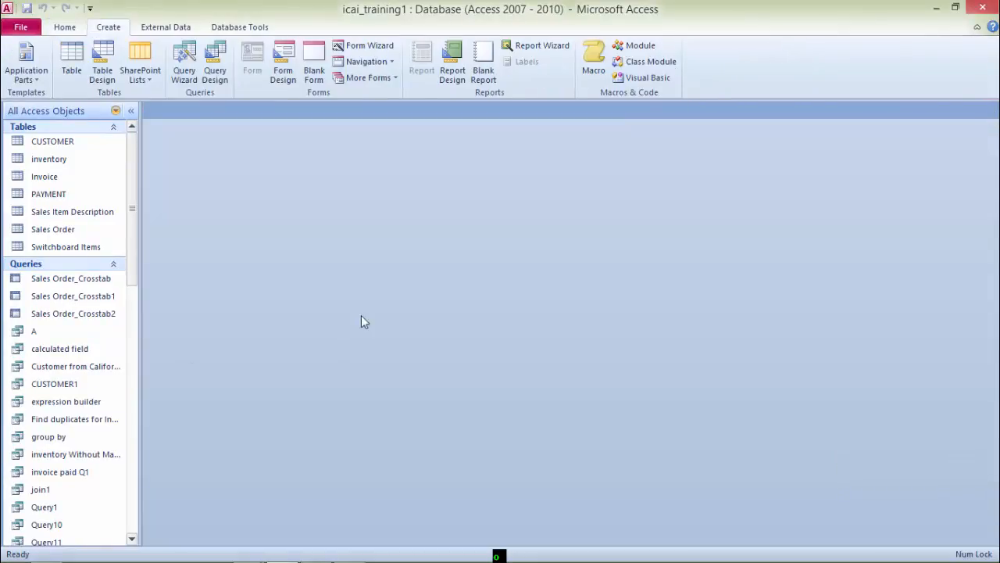
Step: Start exporting the "Customer from California" query as an XML file
left_click_drag(137, 198, 132, 241)
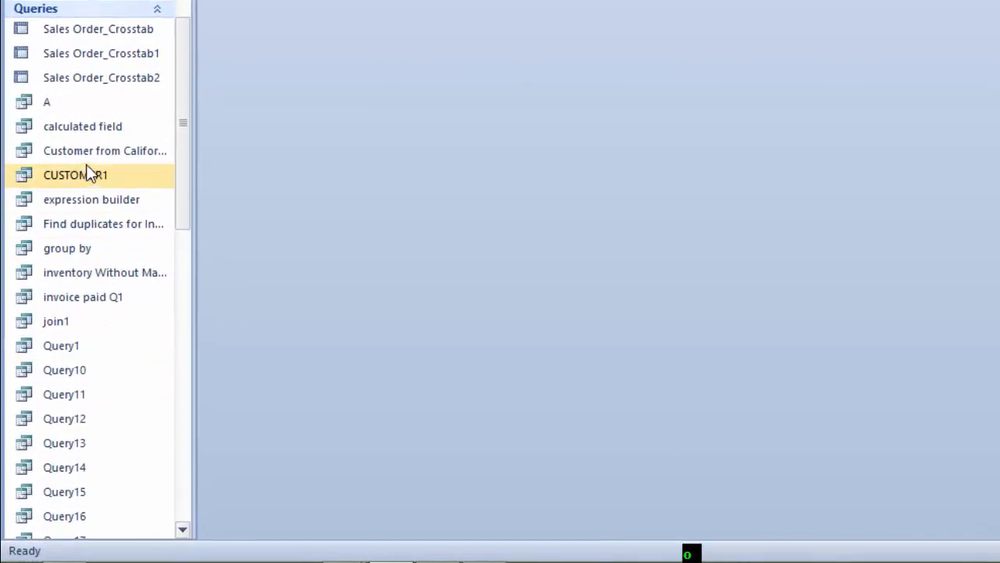
left_click(89, 154)
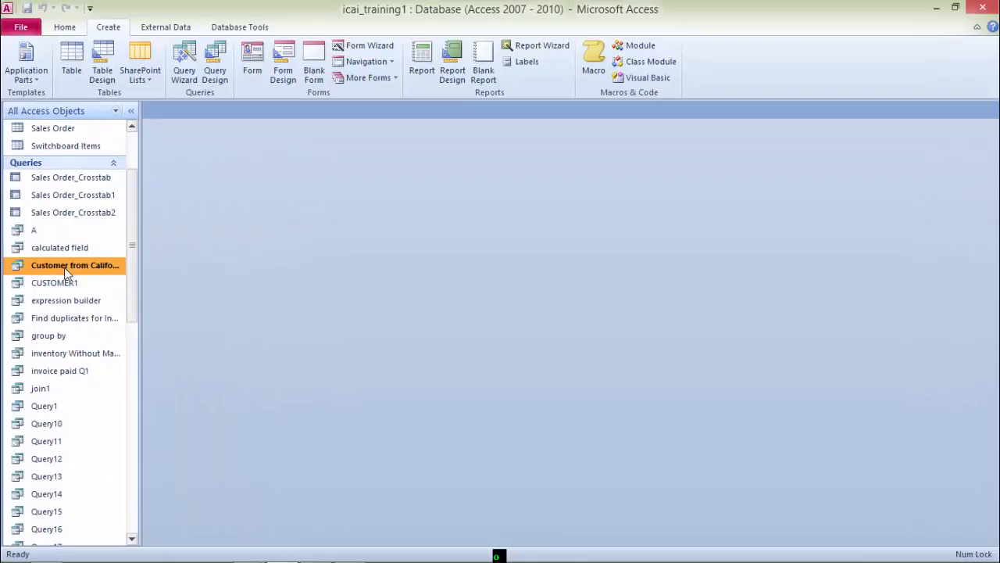
right_click(64, 268)
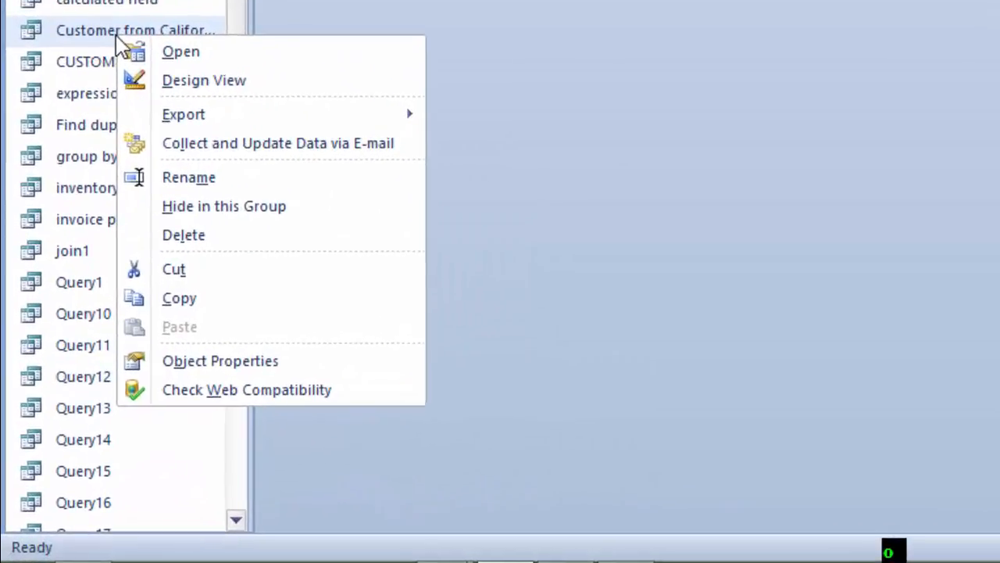
mouse_move(171, 122)
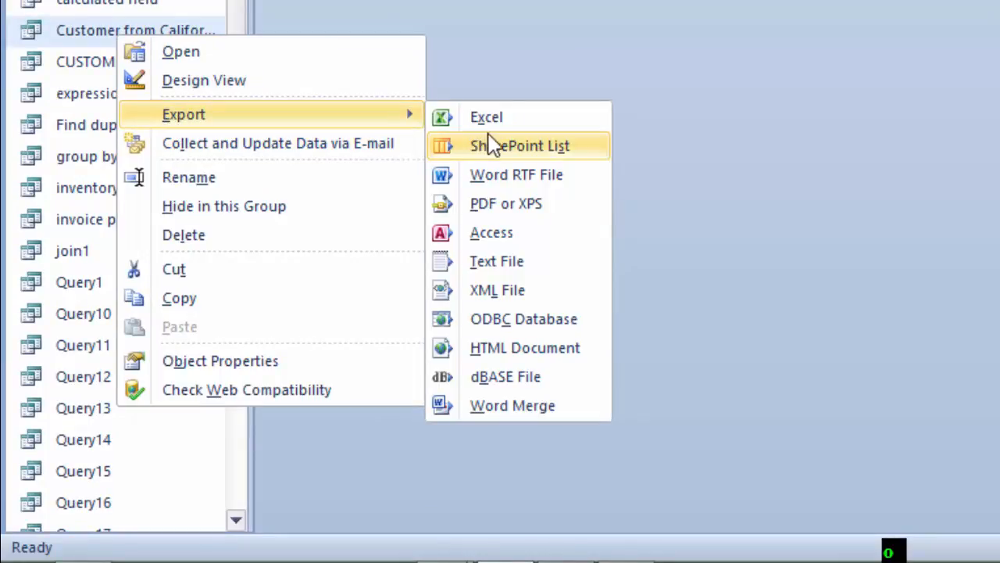
left_click(526, 295)
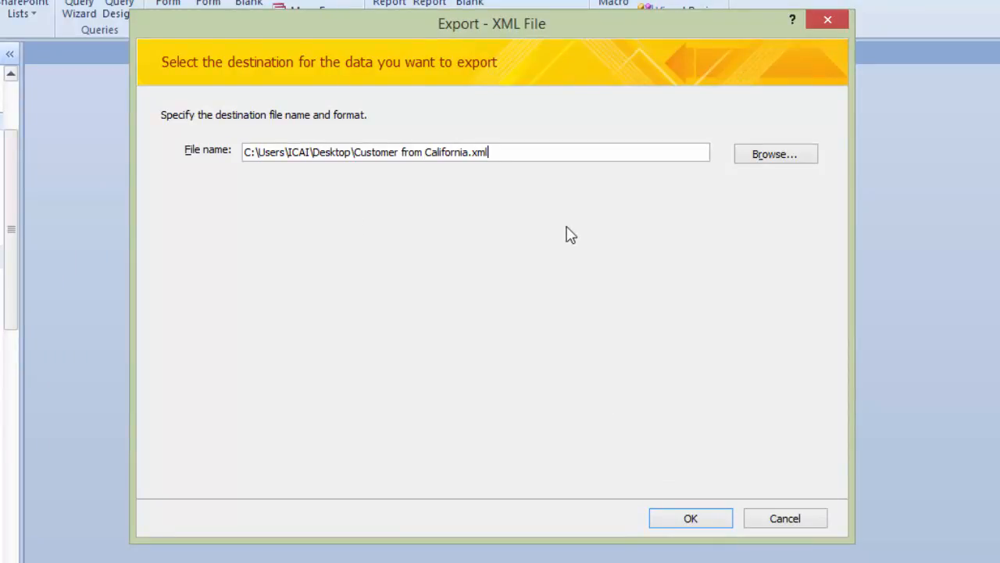
Step: Set the export destination to "Customer from California.xml" in the personally named folder inside G:\AdvITTCourse
left_click(778, 157)
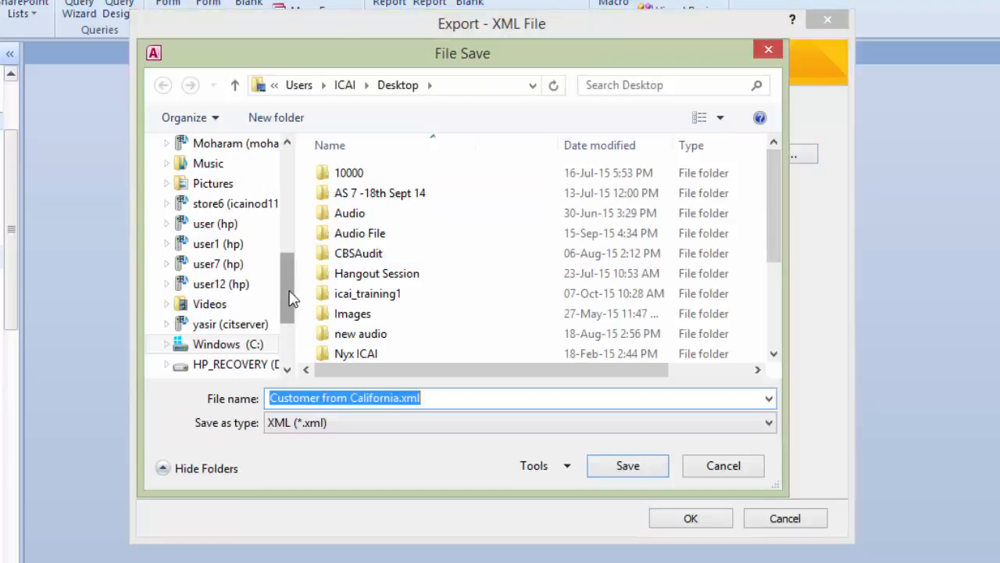
left_click(287, 371)
left_click(286, 370)
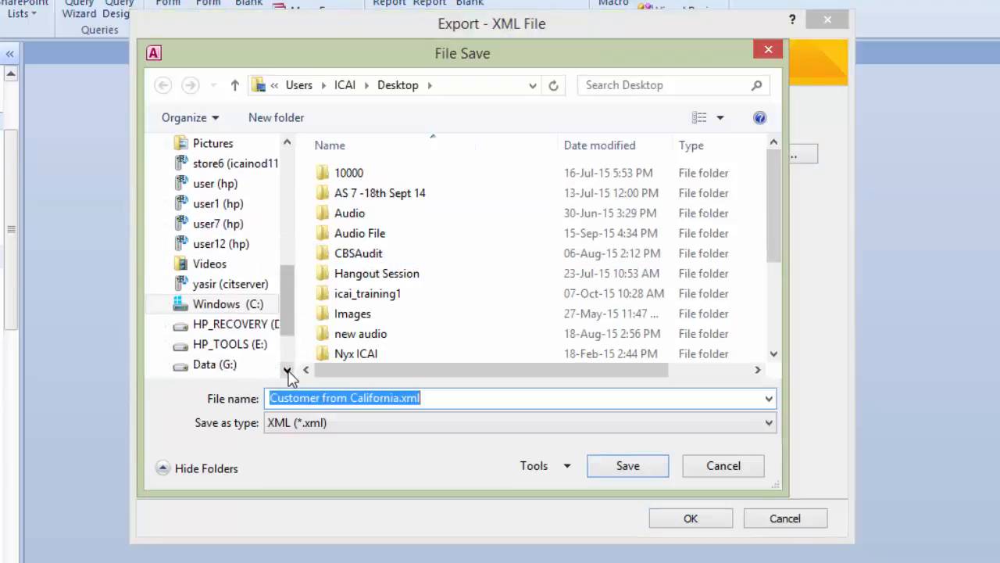
left_click(287, 371)
left_click(287, 370)
left_click(219, 325)
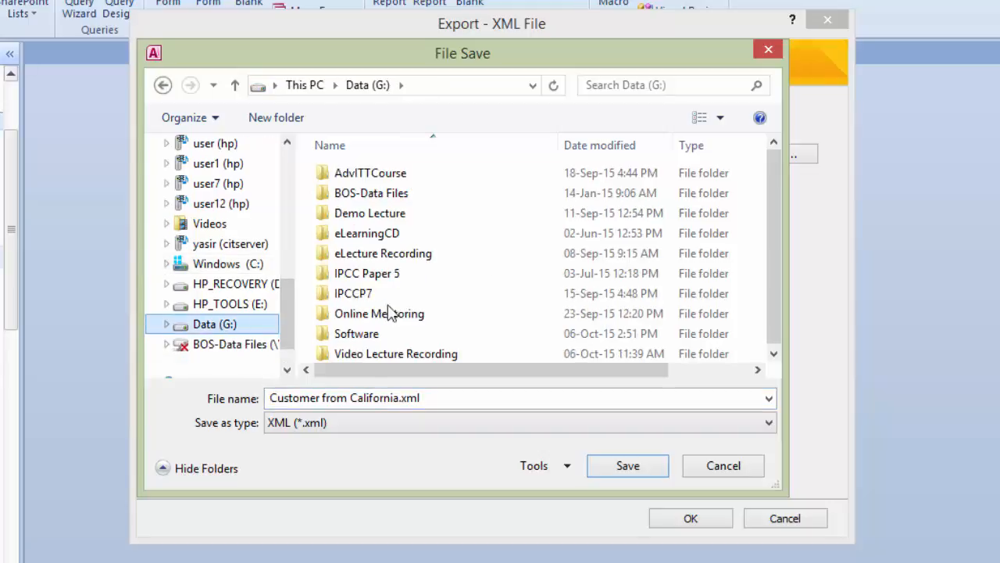
double_click(379, 174)
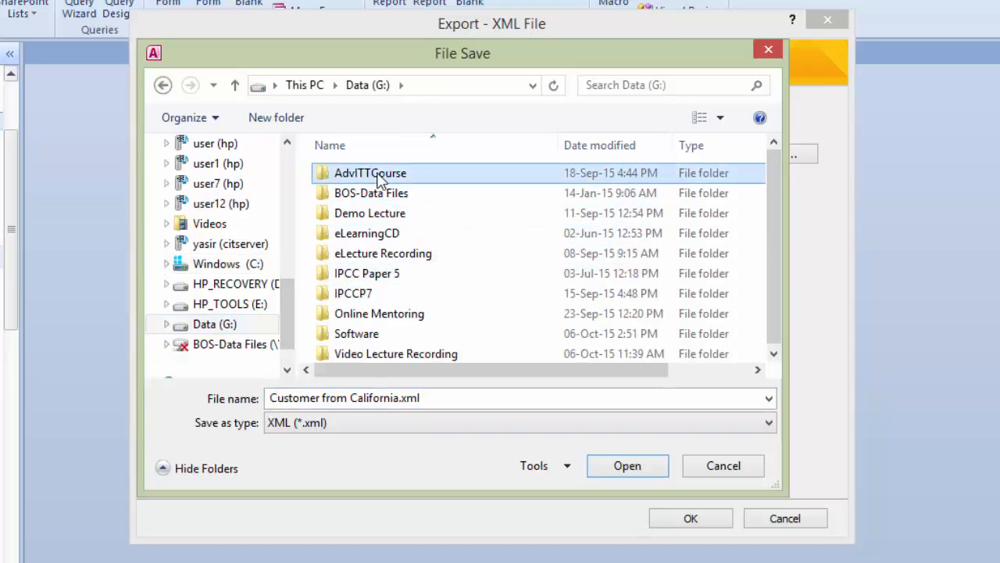
double_click(378, 174)
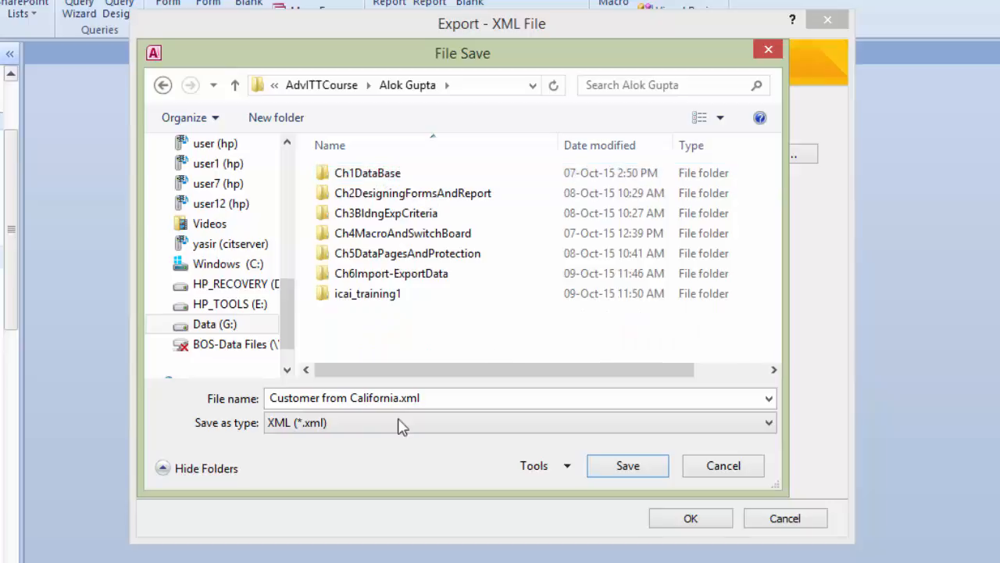
left_click(446, 400)
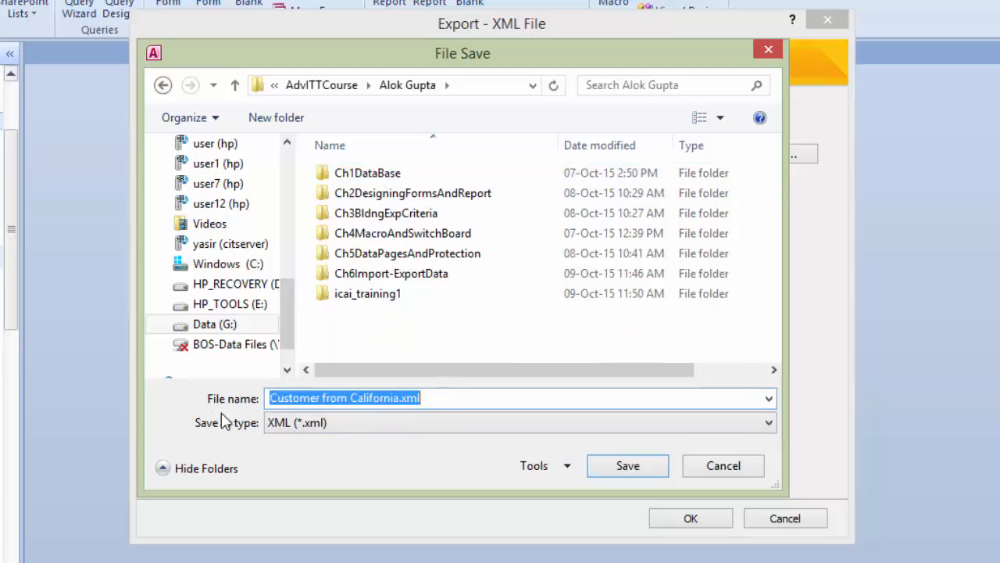
left_click(466, 398)
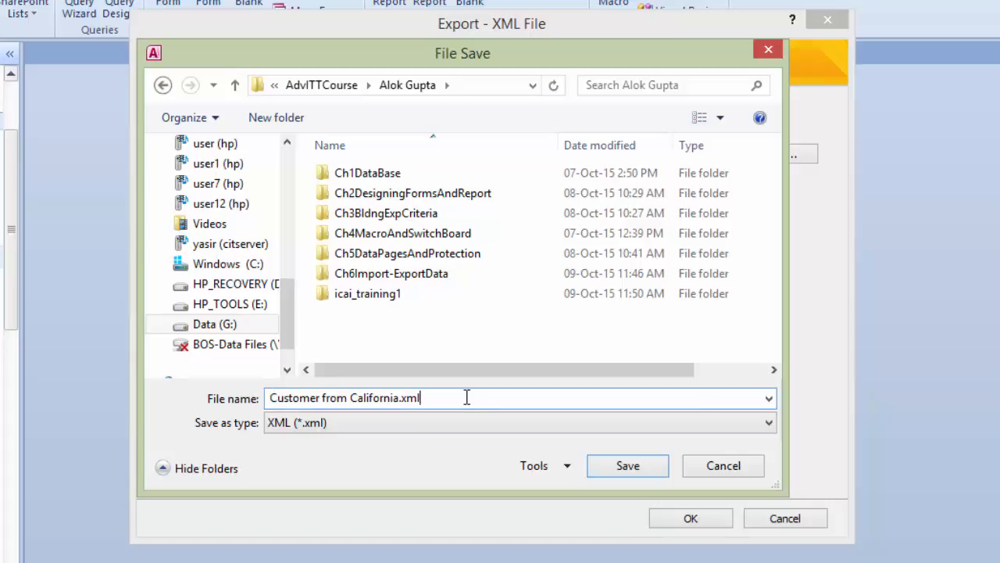
left_click(618, 467)
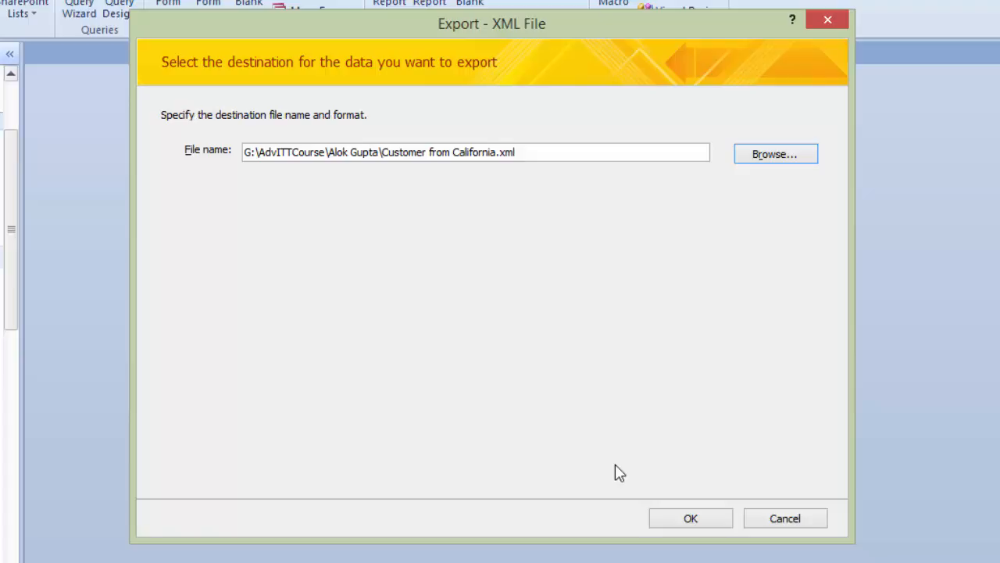
Step: Export the data (XML) and its schema (XSD), and finish without saving the export steps
left_click(698, 519)
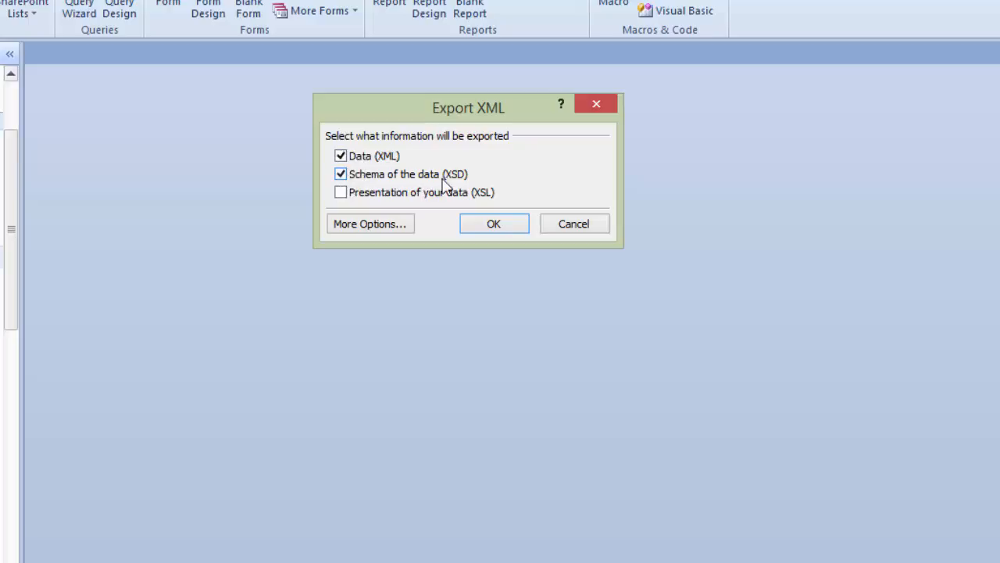
left_click(504, 226)
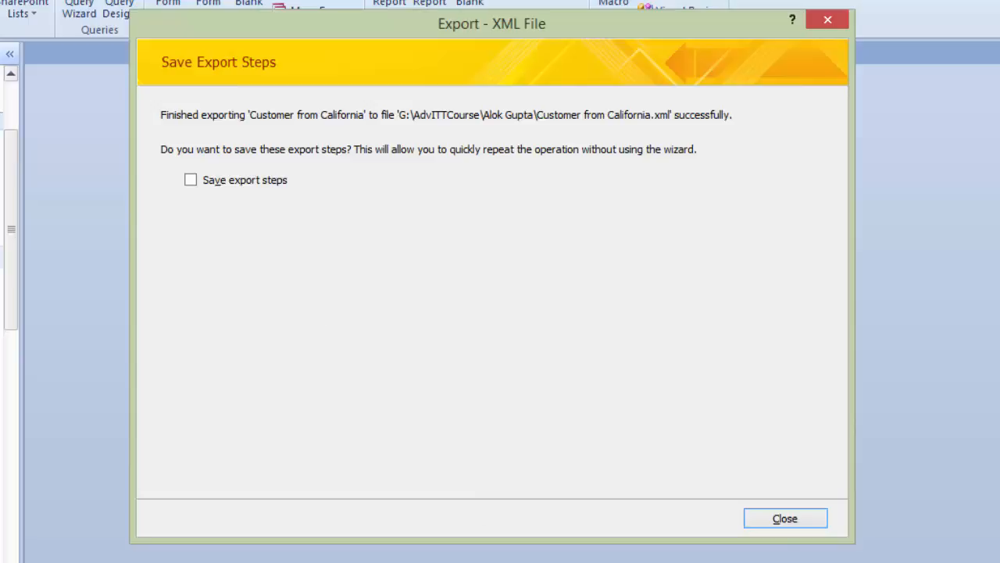
left_click(785, 518)
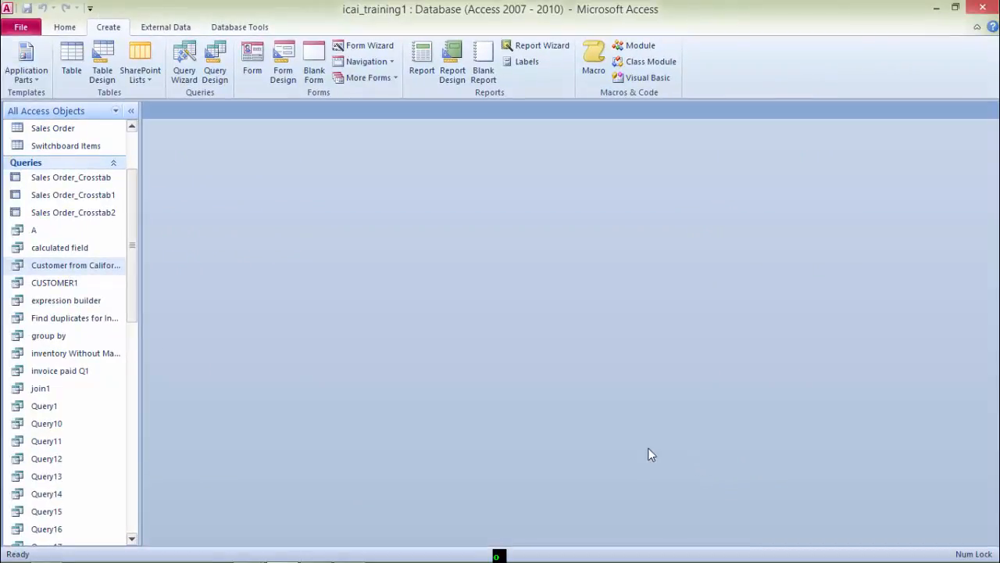
Step: Switch to File Explorer, open the exported "Customer from California.xml" to examine its customer records, and close it
left_click(75, 265)
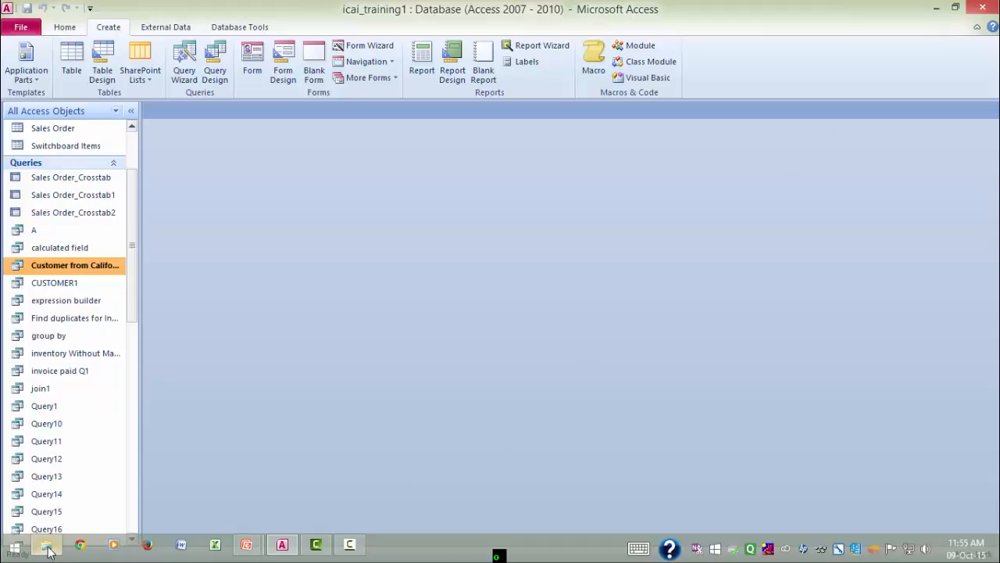
left_click(49, 551)
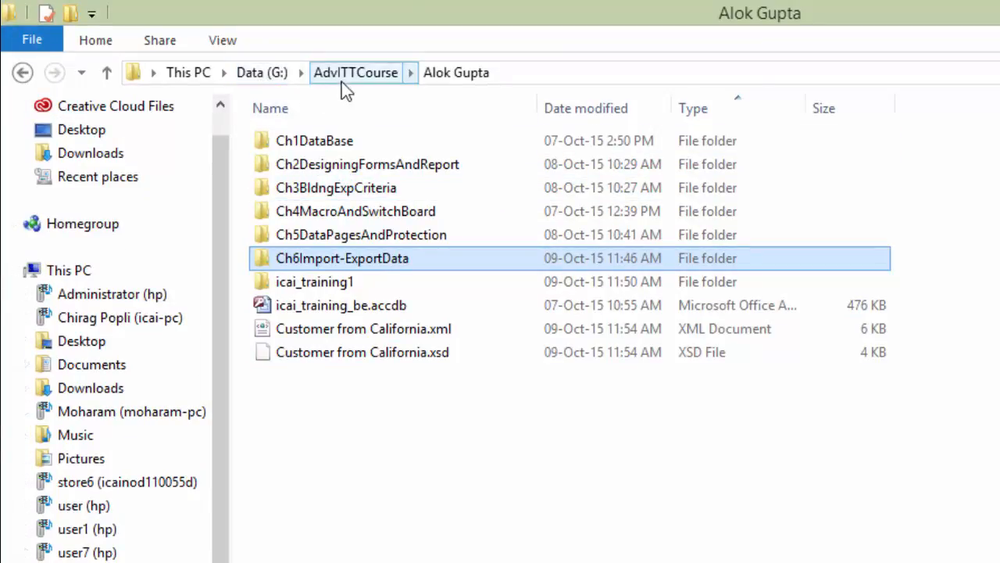
double_click(391, 332)
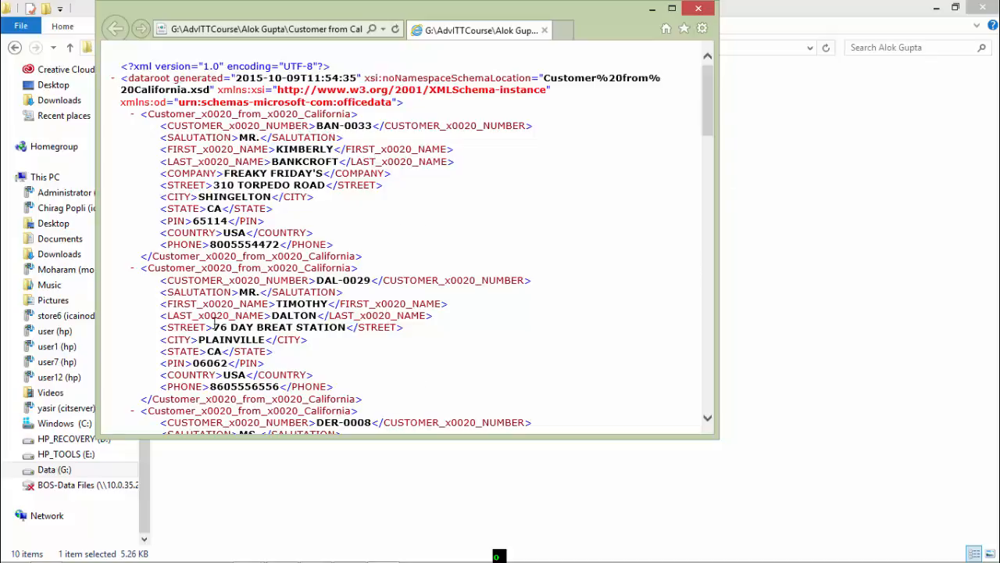
left_click(699, 11)
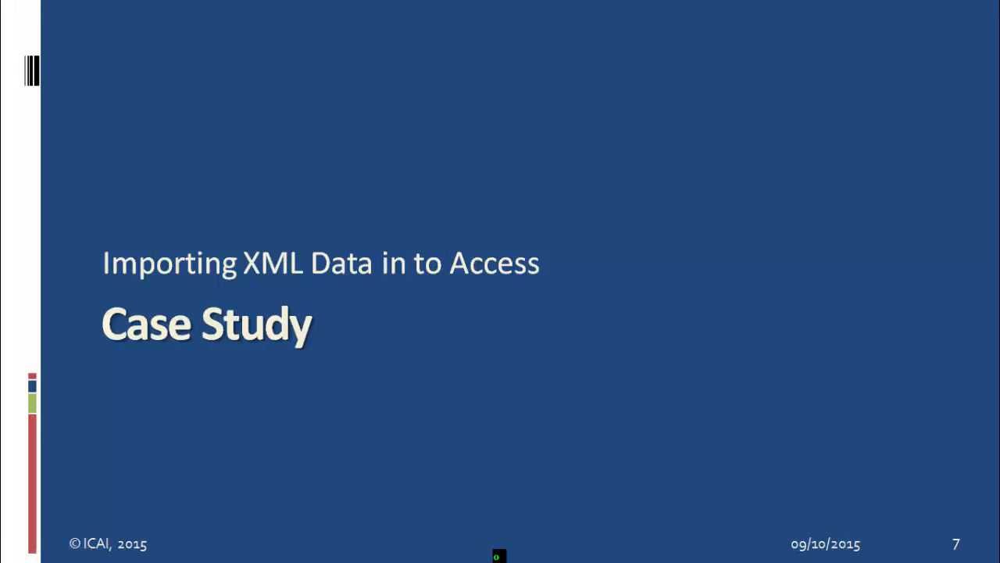
key("Right")
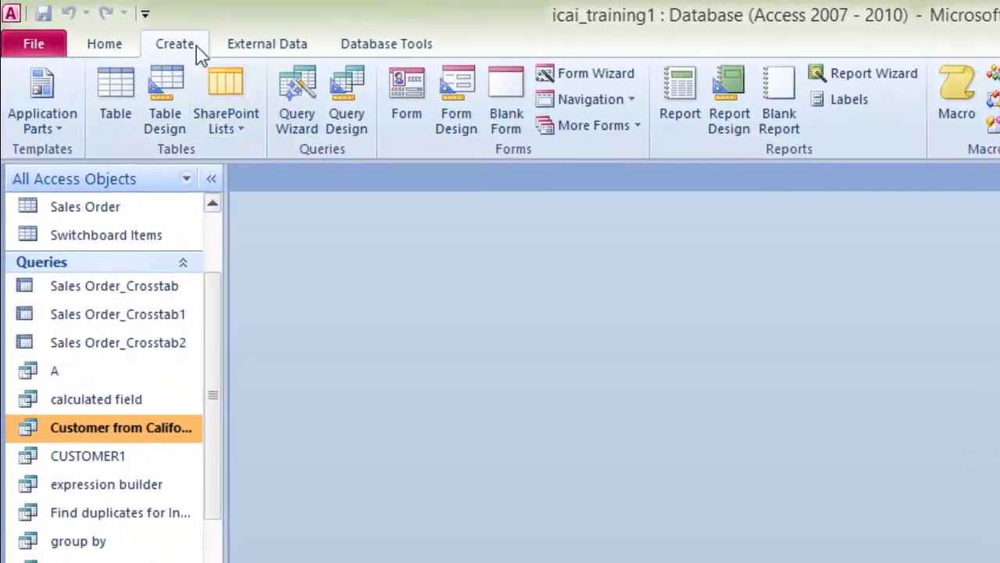
Step: Start an XML import in Access with "Customer from California.xml" as the source file
left_click(264, 53)
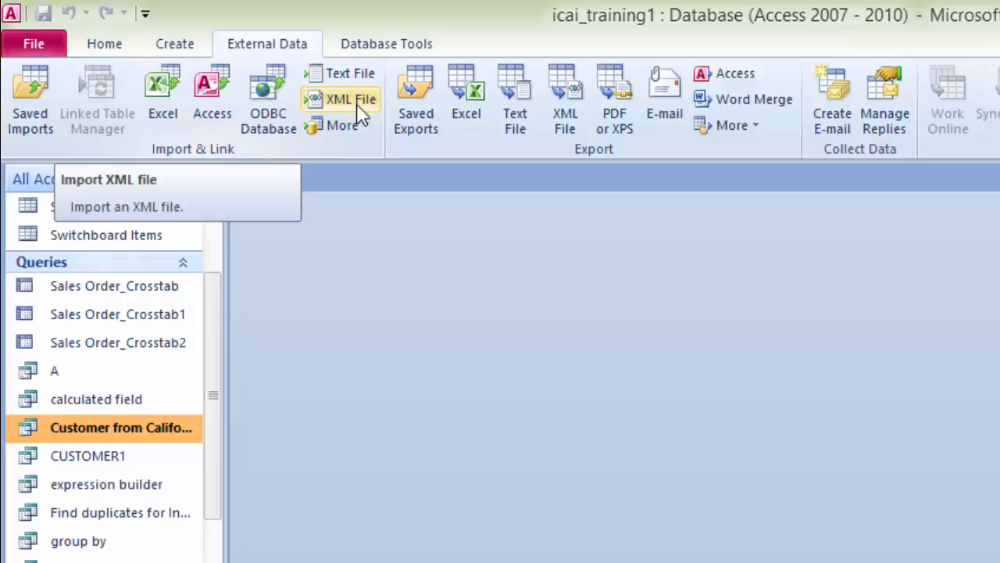
left_click(355, 105)
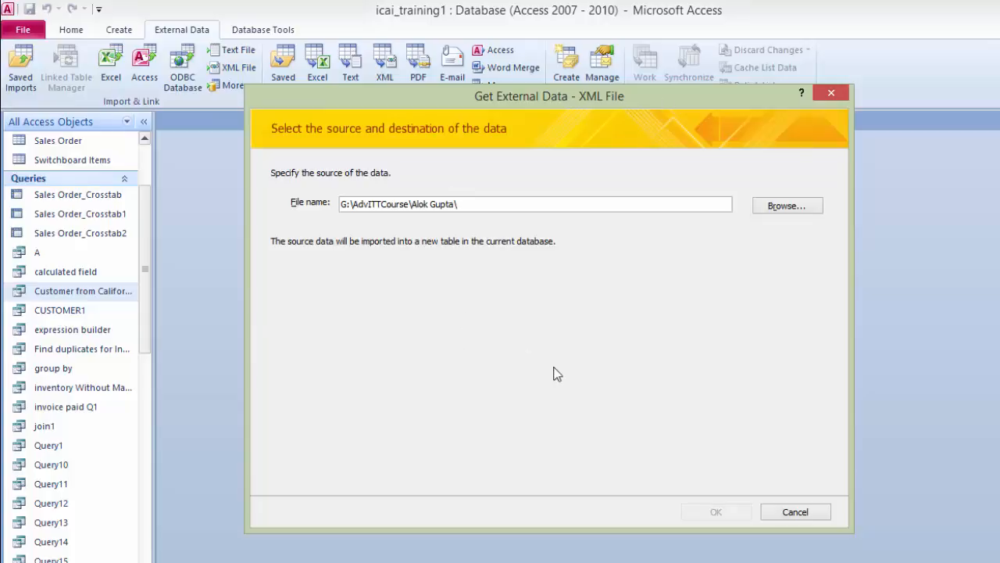
left_click(788, 206)
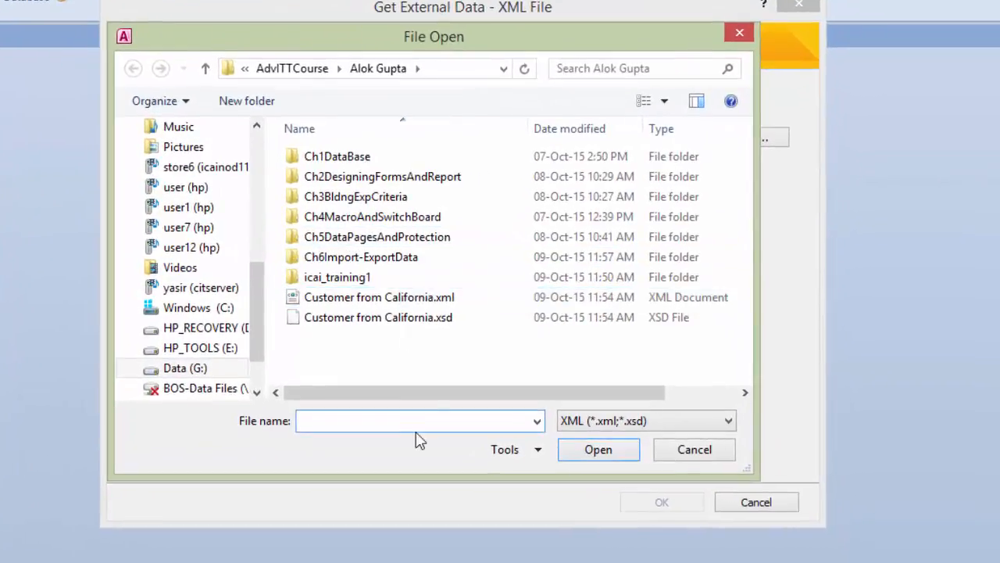
left_click(334, 303)
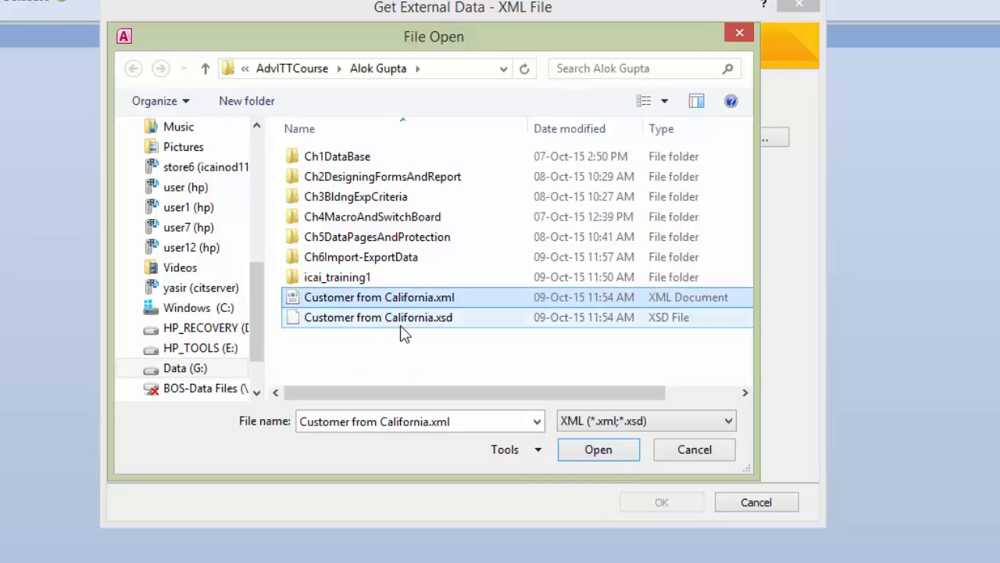
left_click(594, 456)
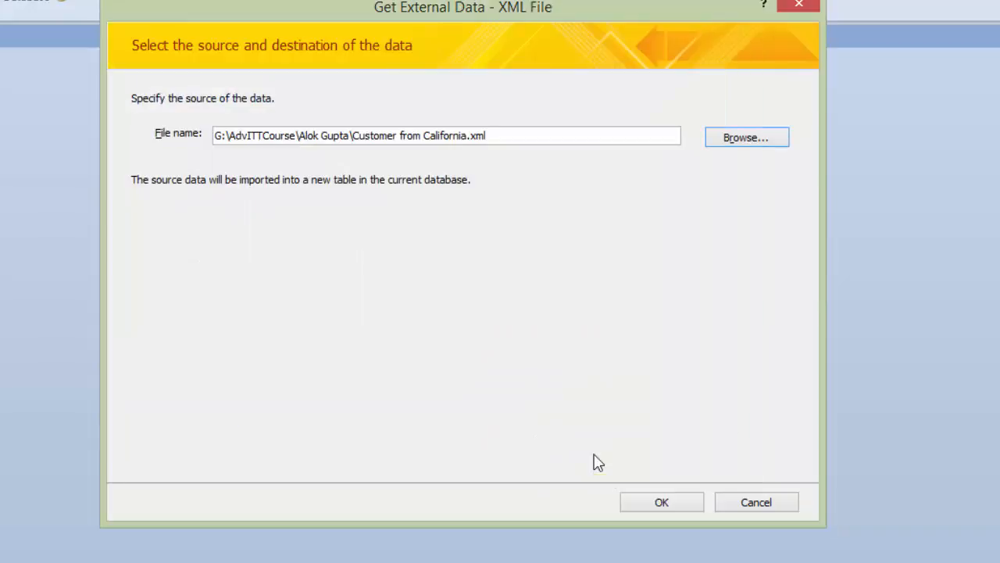
left_click(659, 503)
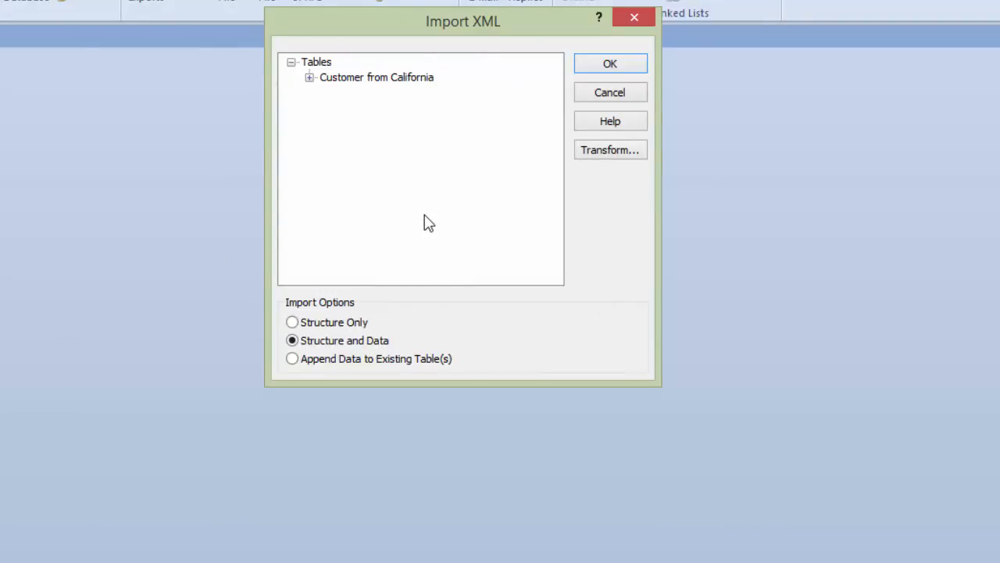
Step: Review the fields of the source table, import its structure and data, and finish without saving the import steps
left_click(310, 78)
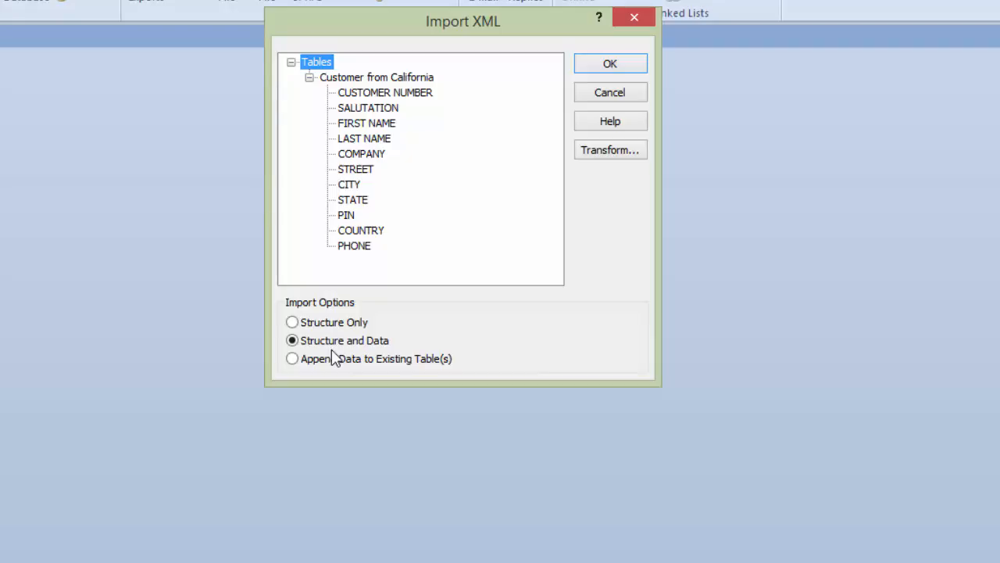
left_click(309, 78)
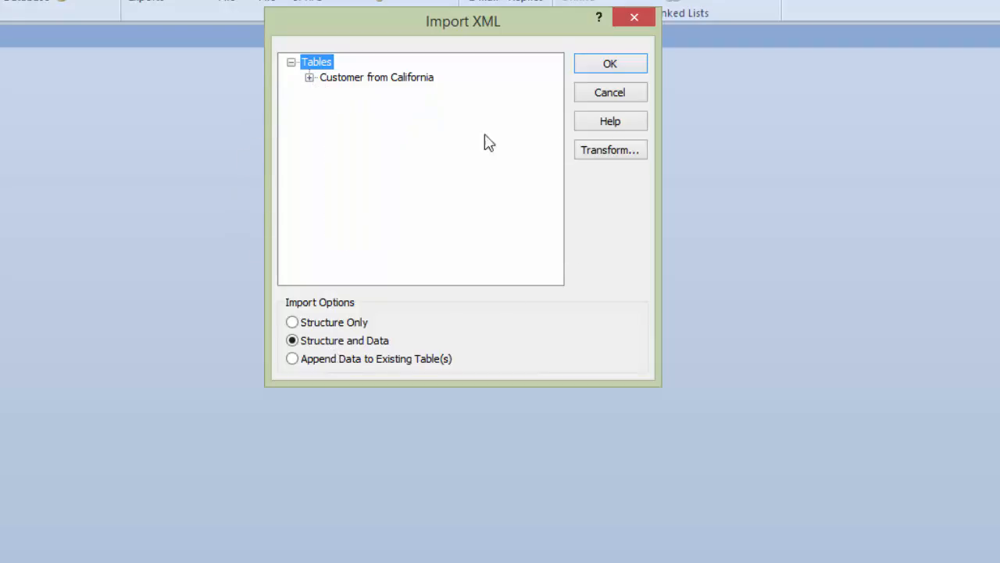
left_click(608, 66)
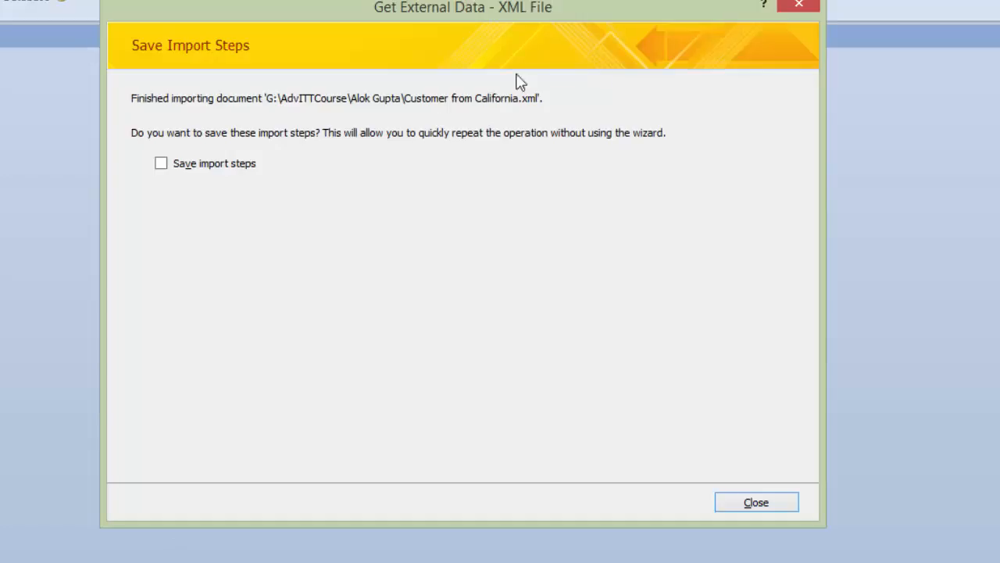
left_click(735, 501)
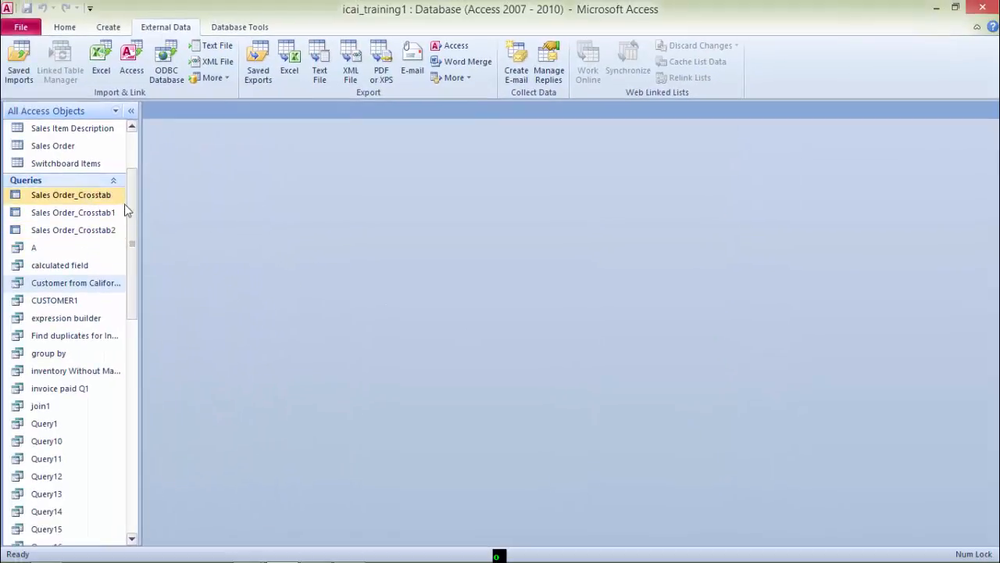
Step: Widen the navigation pane to show full object names and open the imported "Customer from California1" table to check its records
left_click_drag(131, 216, 139, 161)
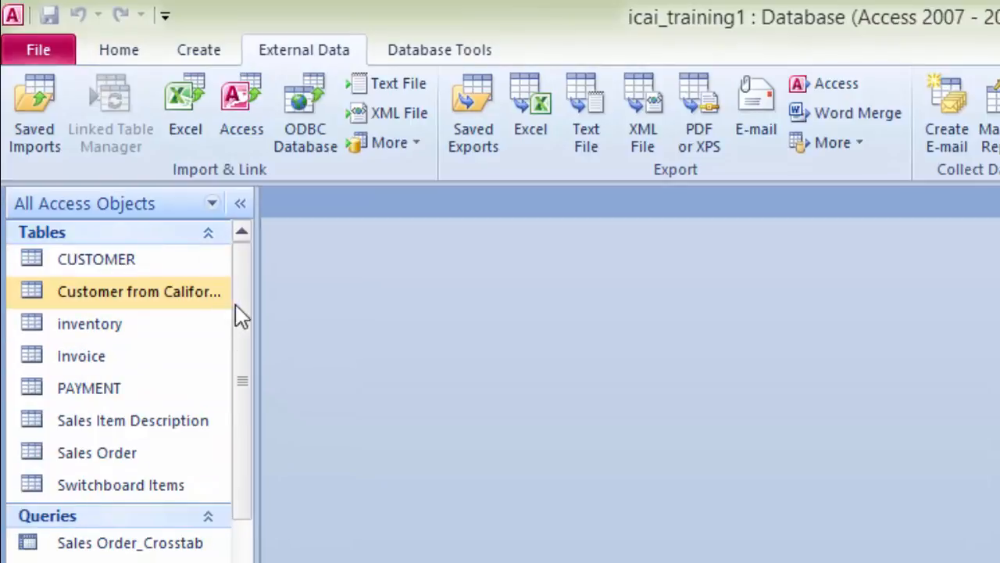
left_click_drag(258, 304, 313, 304)
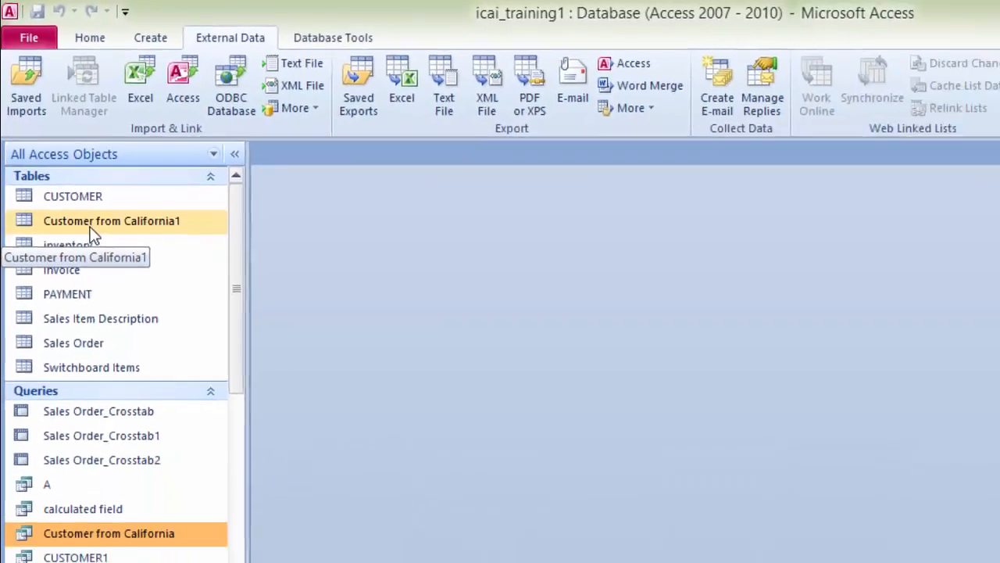
double_click(90, 228)
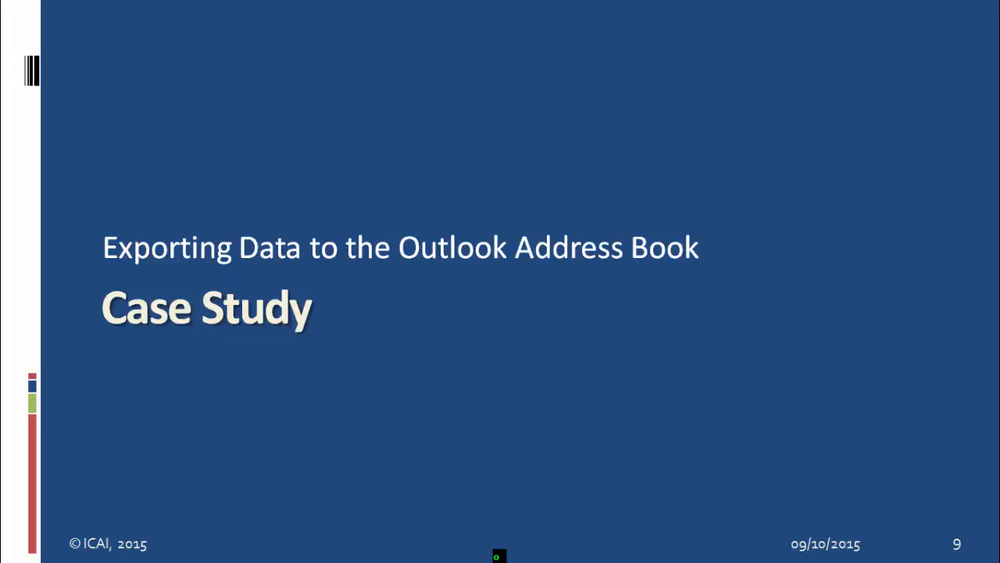
key("Right")
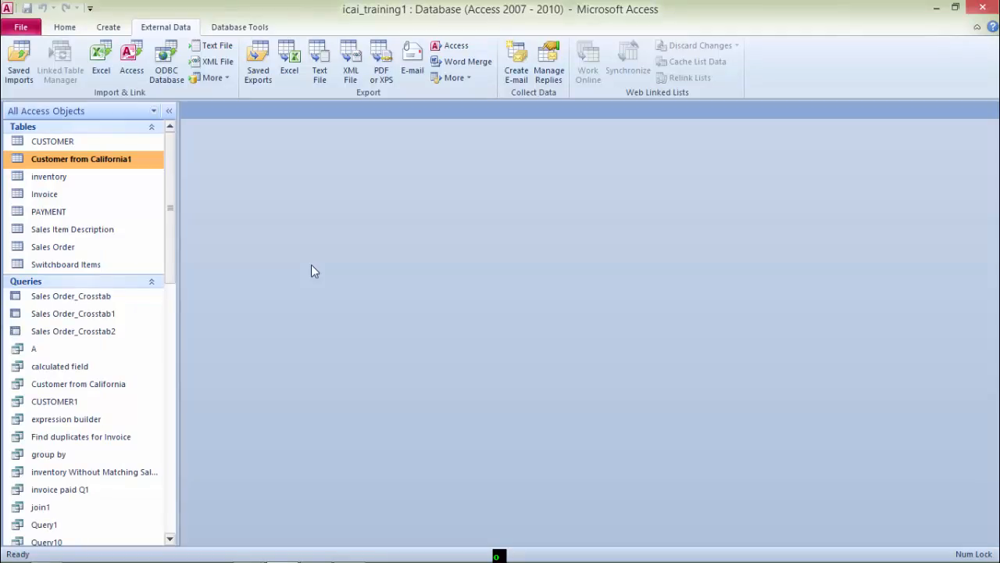
Step: Start a text file export of the CUSTOMER table to CUSTOMER.txt, without formatting and layout
left_click(56, 145)
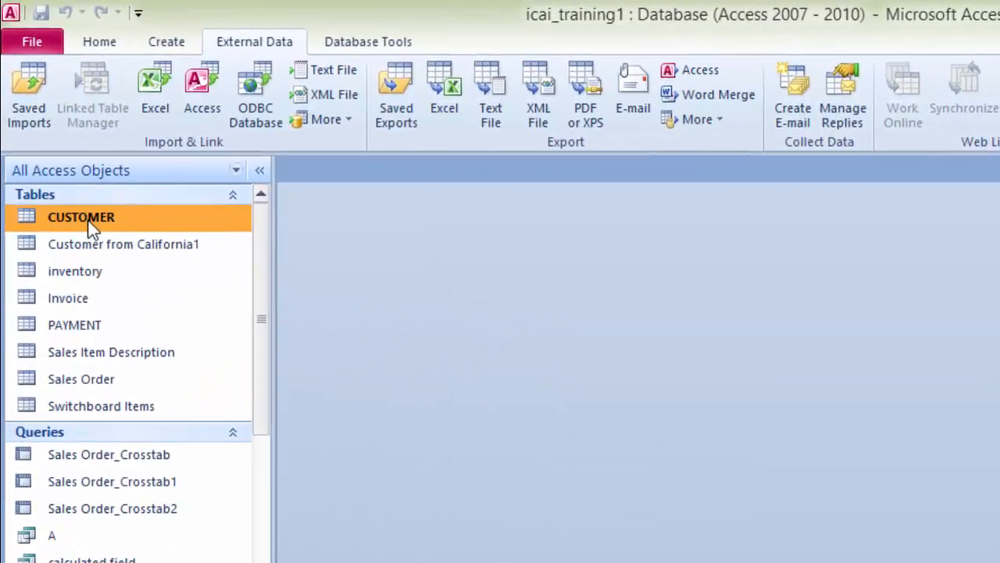
right_click(92, 228)
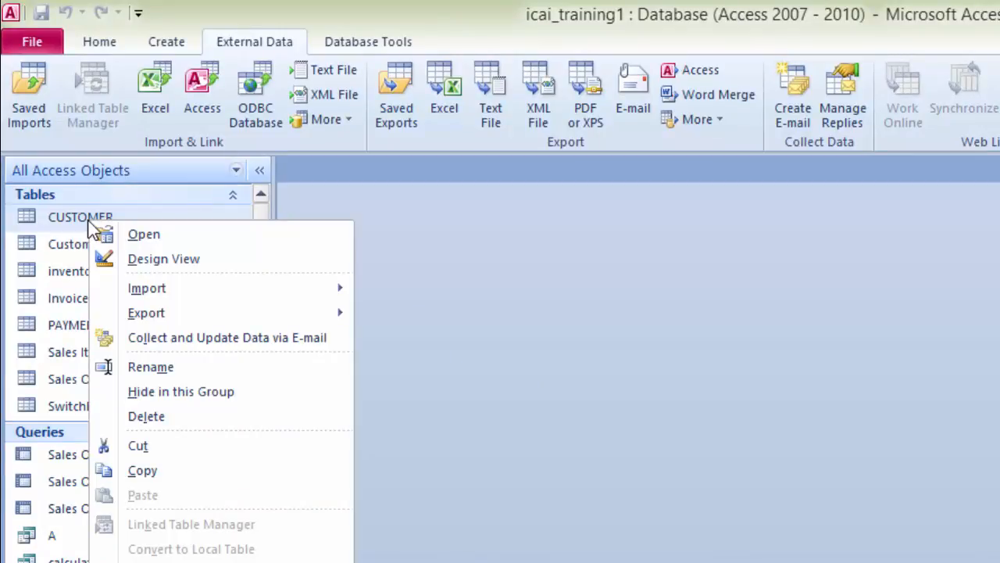
mouse_move(265, 321)
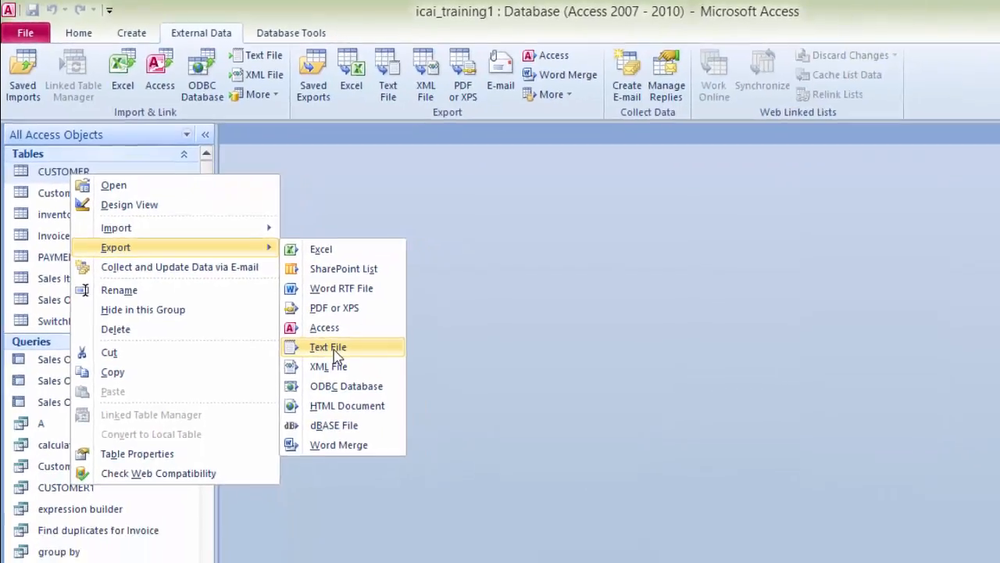
left_click(422, 439)
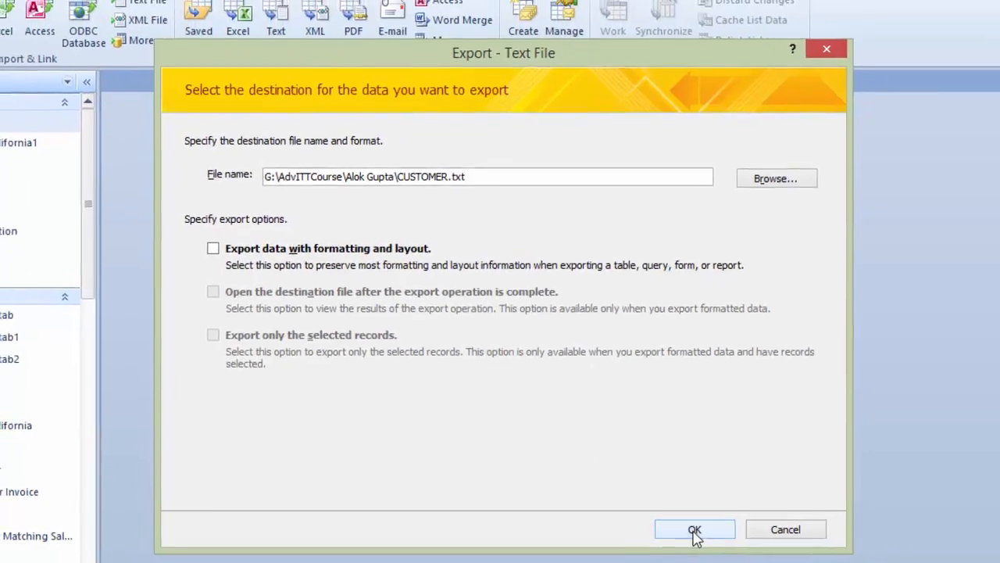
left_click(694, 530)
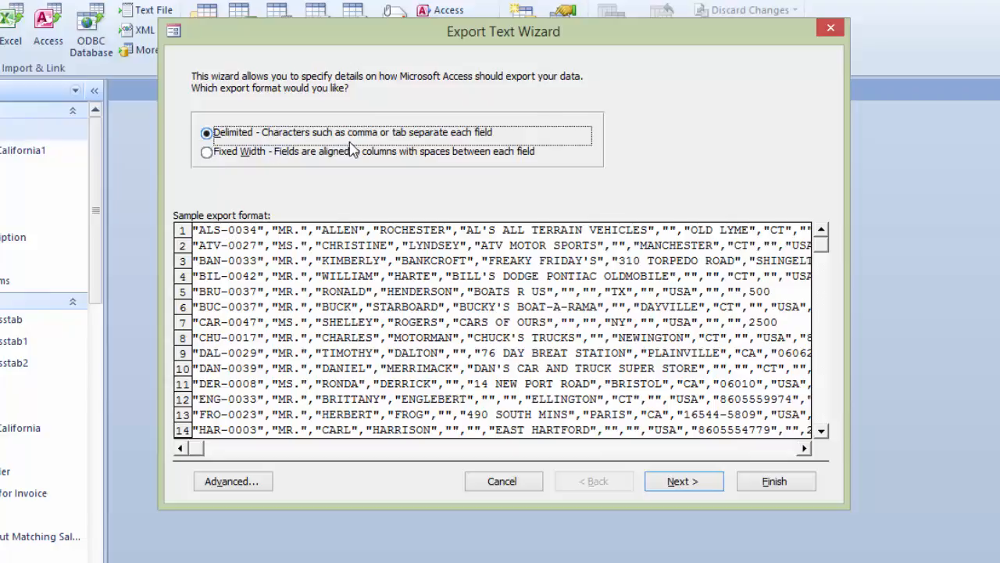
Step: Export the table as comma-delimited text with field names on the first row, and finish without saving the export steps
left_click(681, 482)
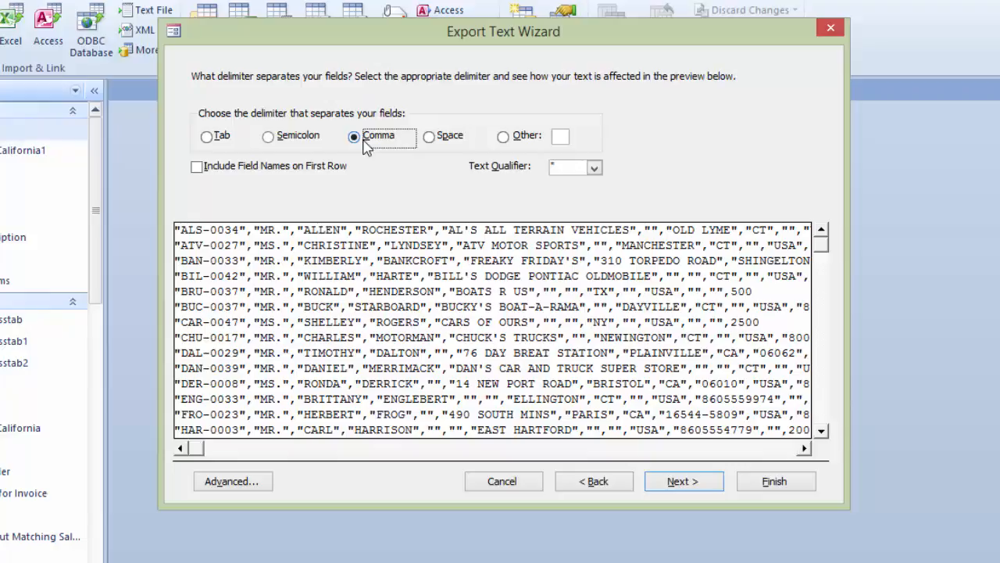
left_click(428, 141)
left_click(268, 139)
left_click(355, 141)
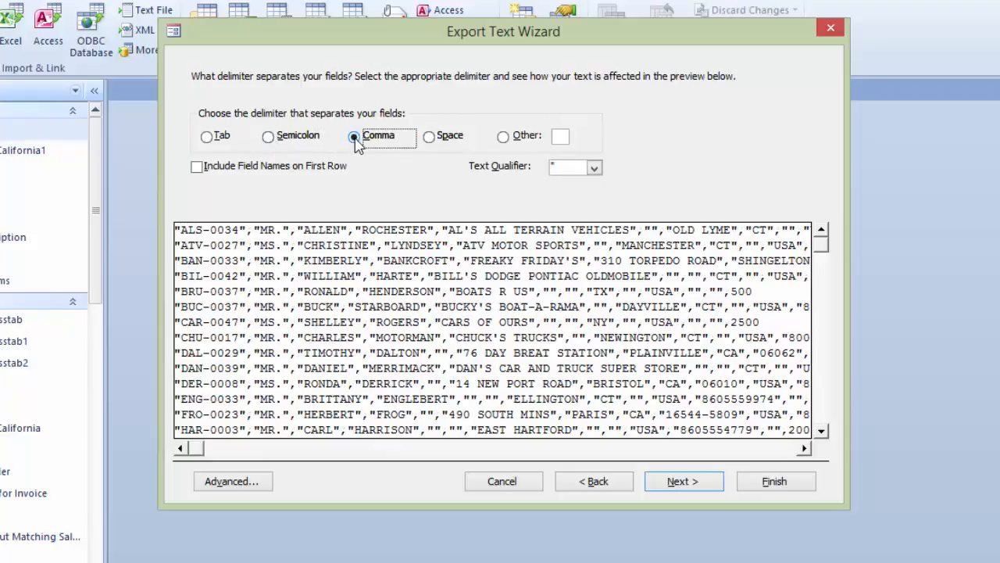
left_click(197, 168)
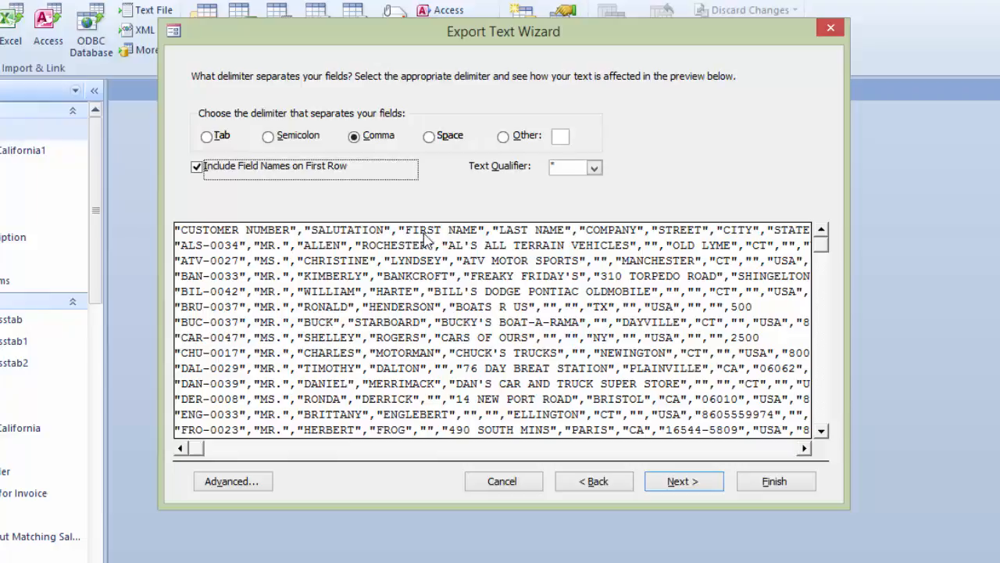
left_click(680, 481)
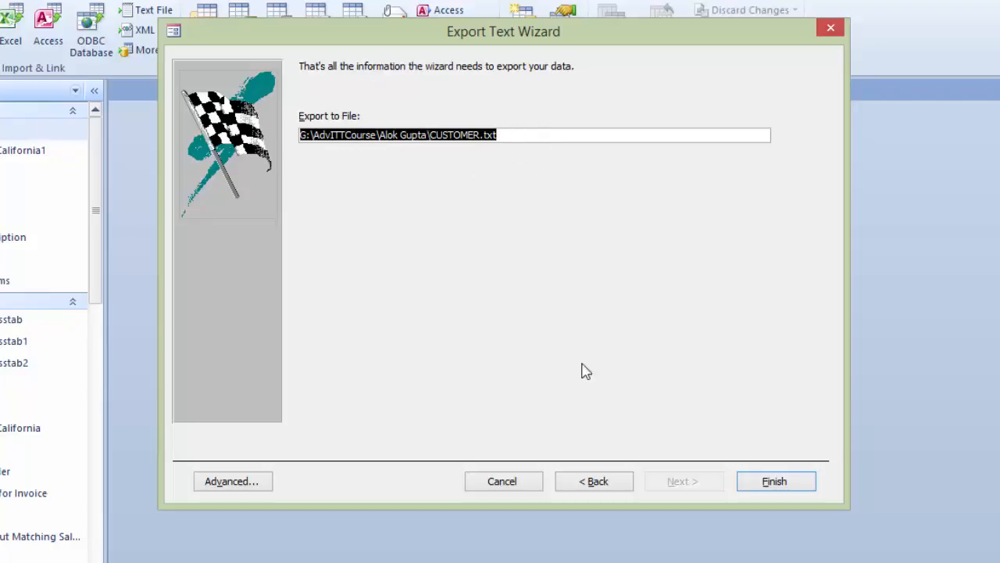
left_click(777, 485)
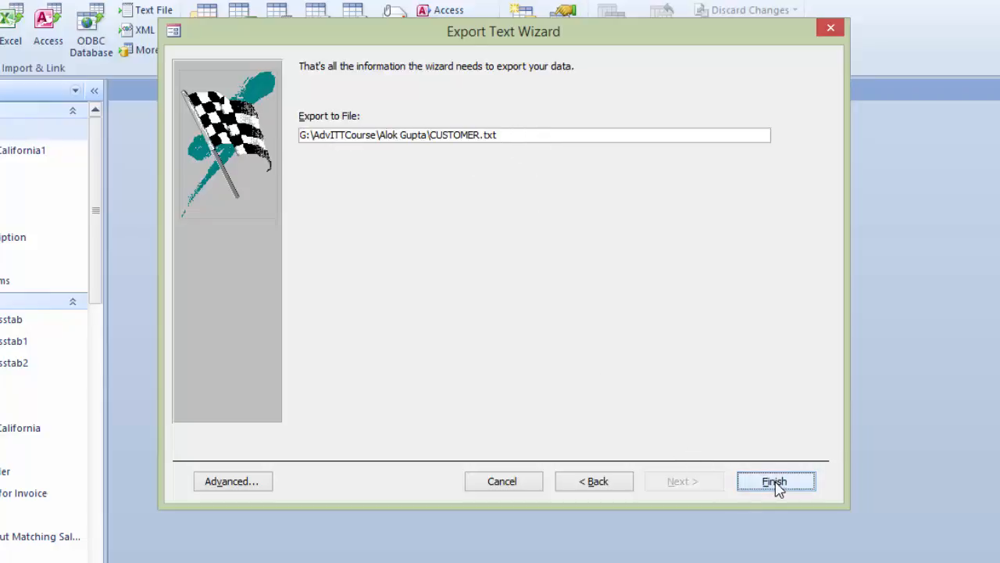
left_click(772, 512)
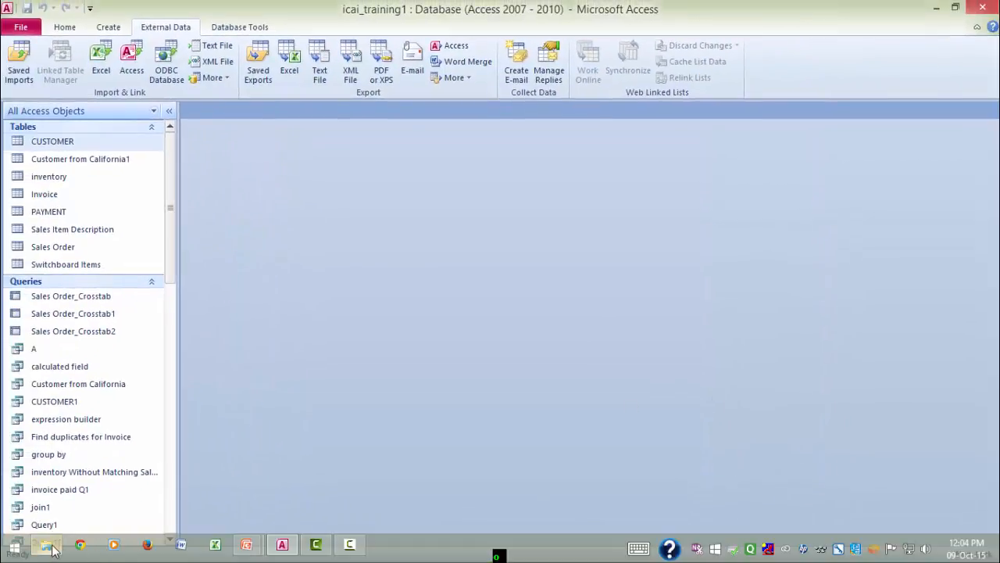
Step: Switch to File Explorer to check the exported CUSTOMER.txt file in the destination folder
left_click(47, 544)
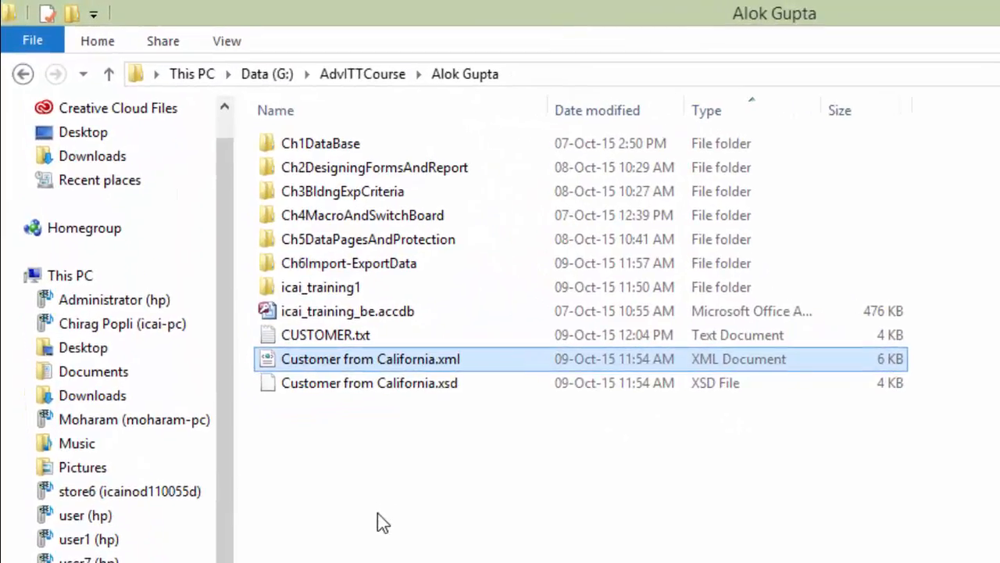
left_click(296, 298, "ctrl")
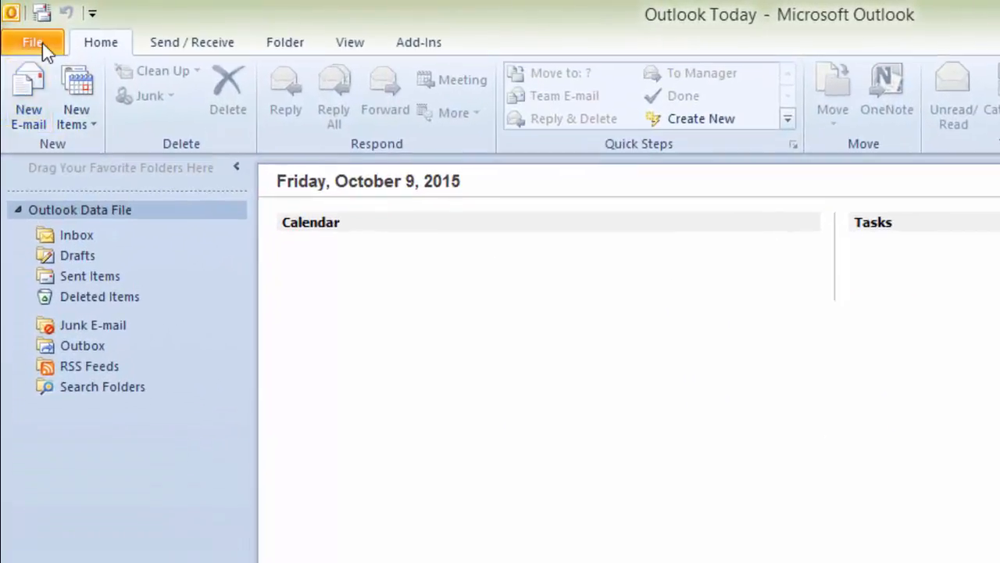
Step: Switch to Outlook and start an import from another program or file
left_click(37, 43)
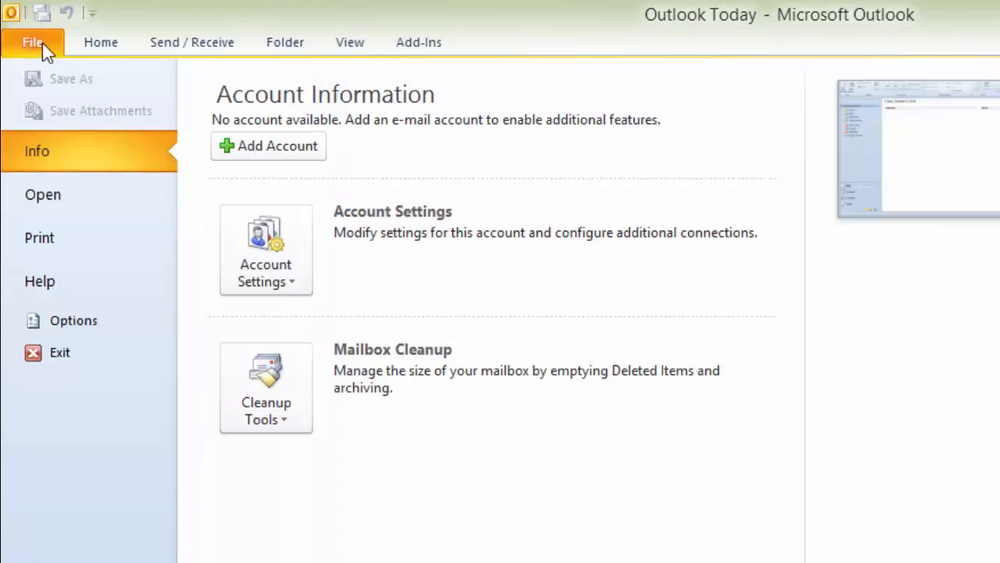
left_click(42, 197)
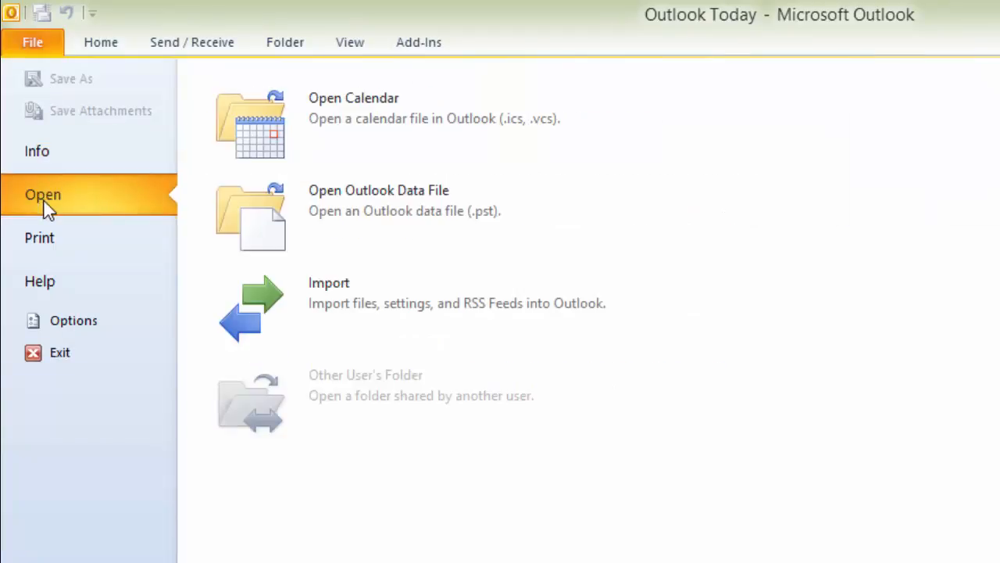
left_click(303, 304)
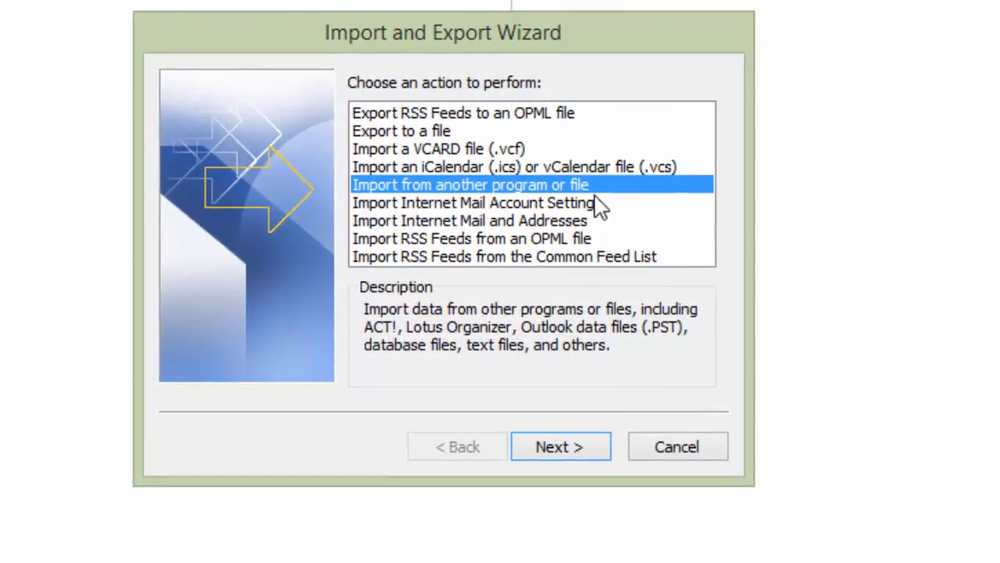
left_click(559, 449)
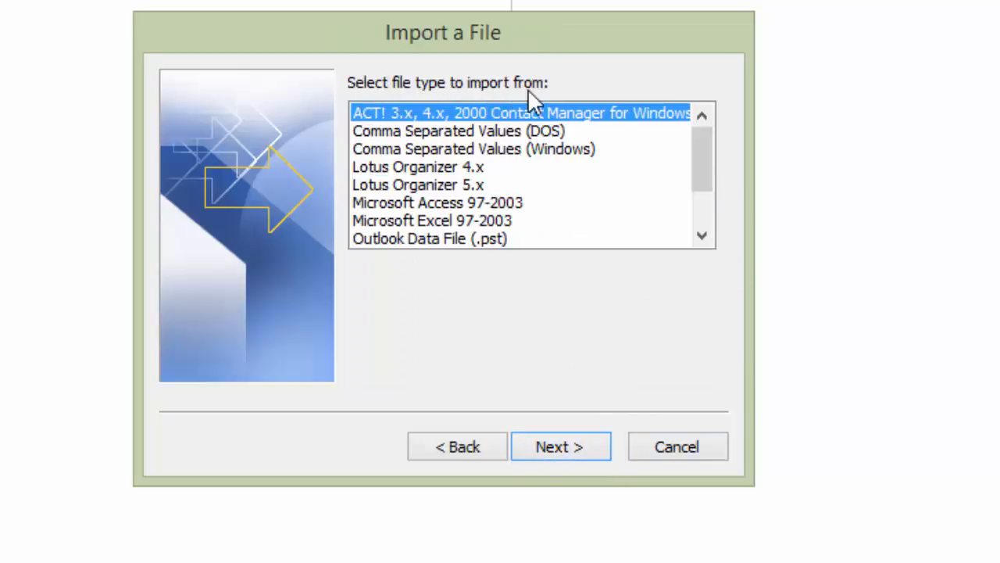
Step: Choose Tab Separated Values (Windows) as the file type to import from
left_click(702, 236)
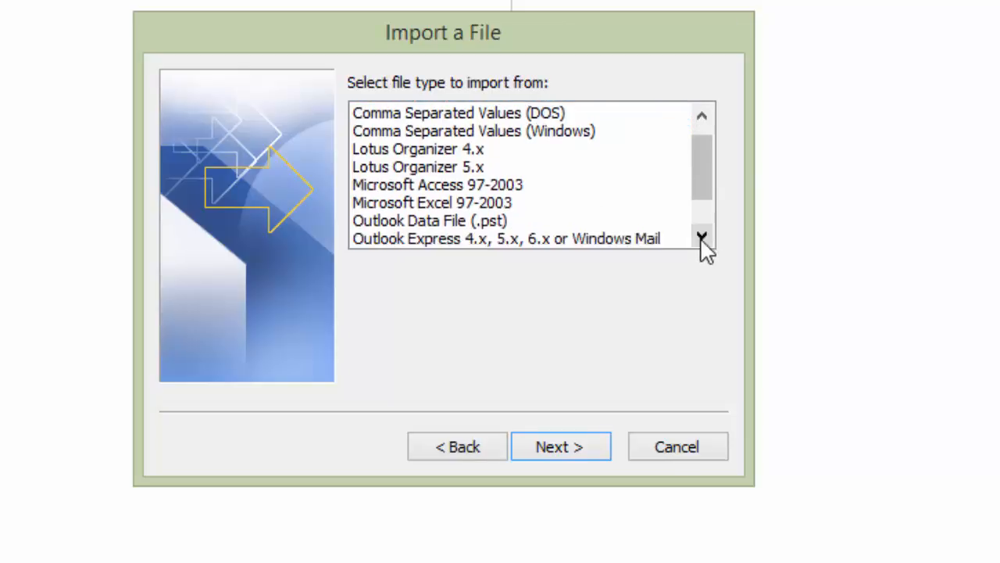
left_click(702, 236)
left_click(702, 236)
left_click(702, 236)
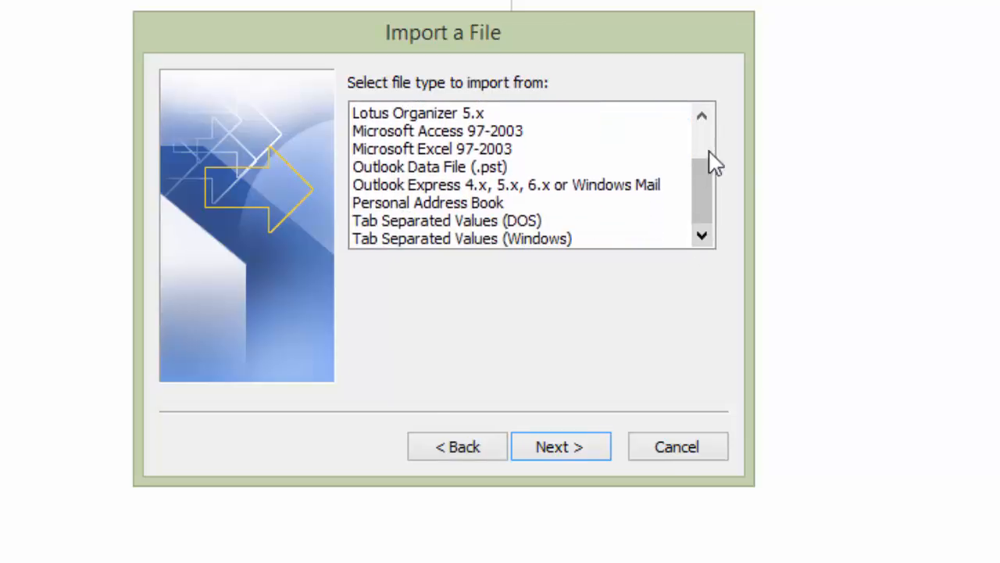
left_click(388, 240)
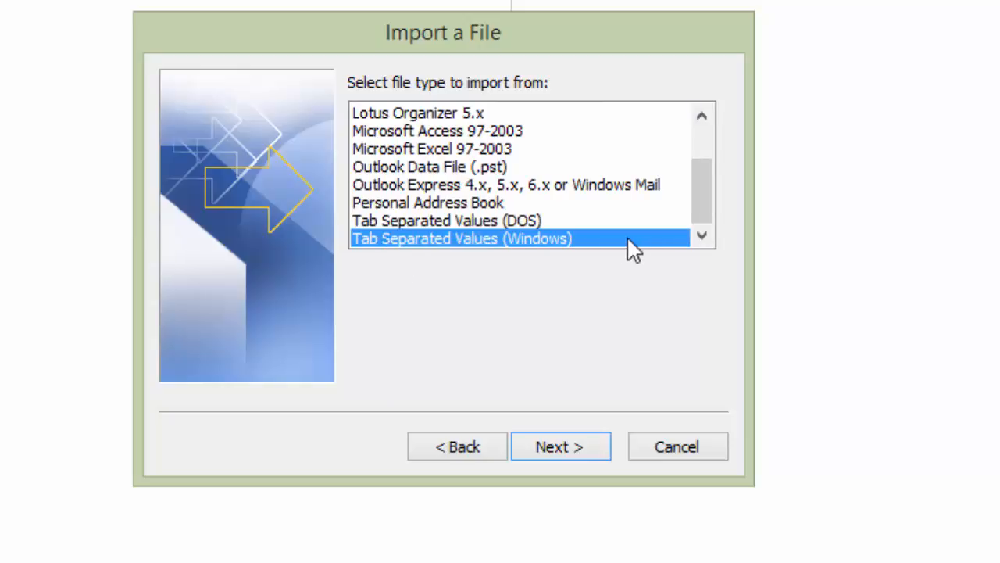
left_click(562, 451)
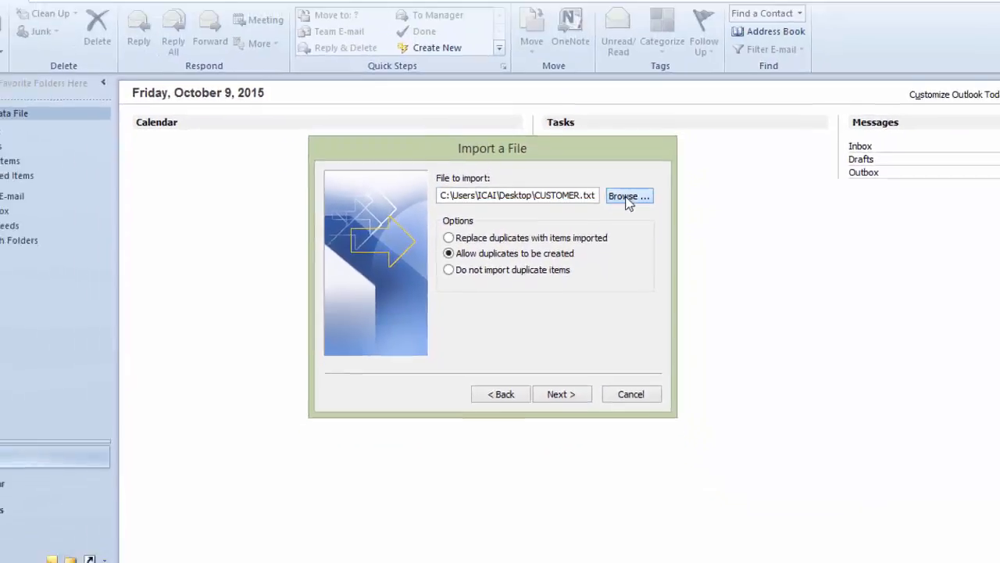
Step: Select the exported CUSTOMER.txt in the instructor's folder under AdvITTCourse on drive G: as the file to import
left_click(653, 150)
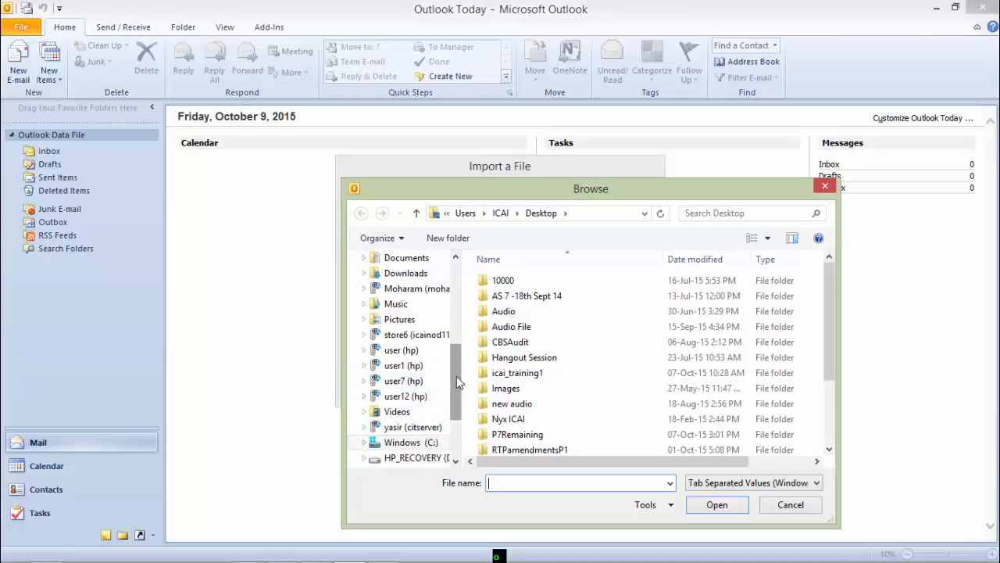
scroll(457, 367, "down", 2)
left_click(401, 396)
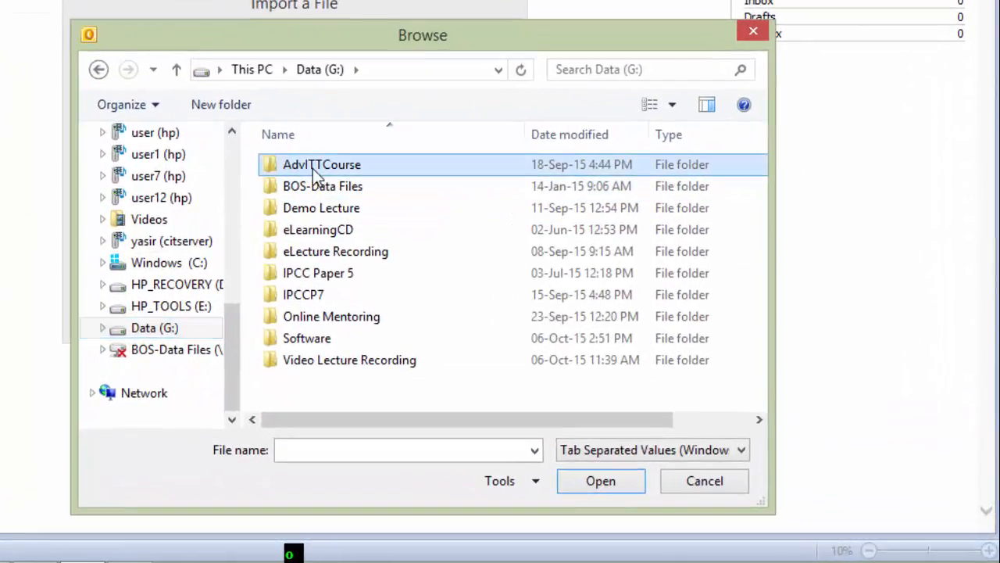
double_click(315, 168)
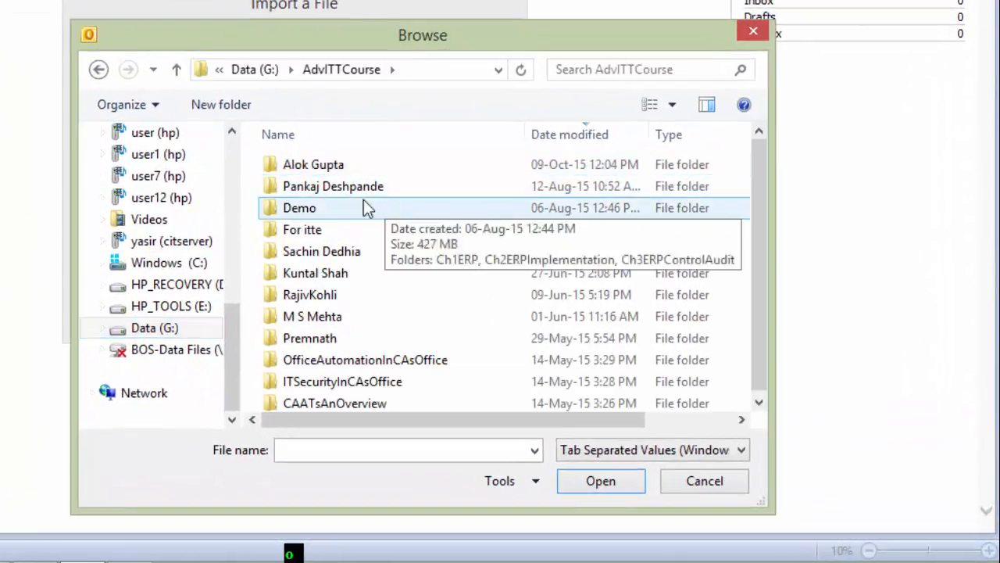
double_click(289, 170)
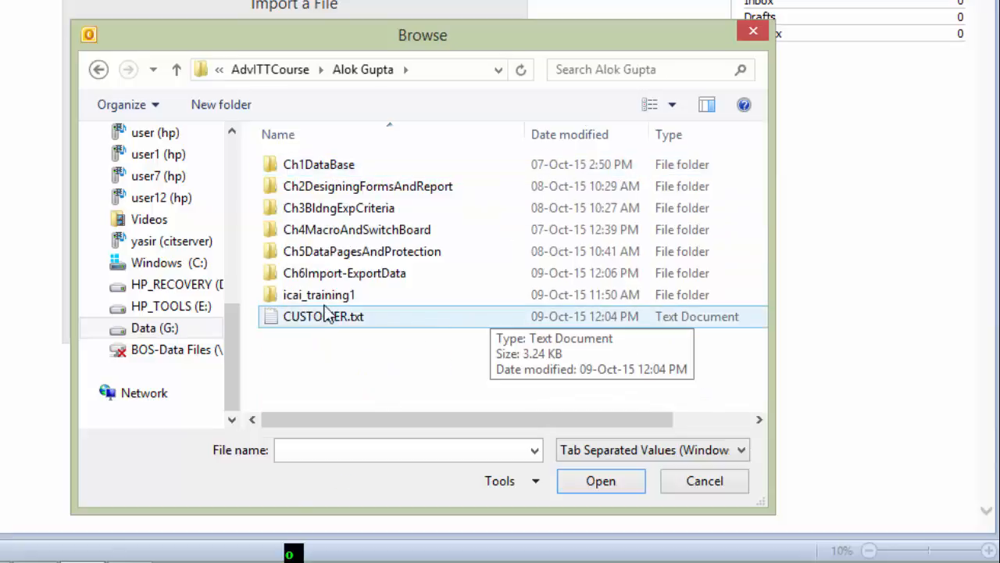
left_click(599, 481)
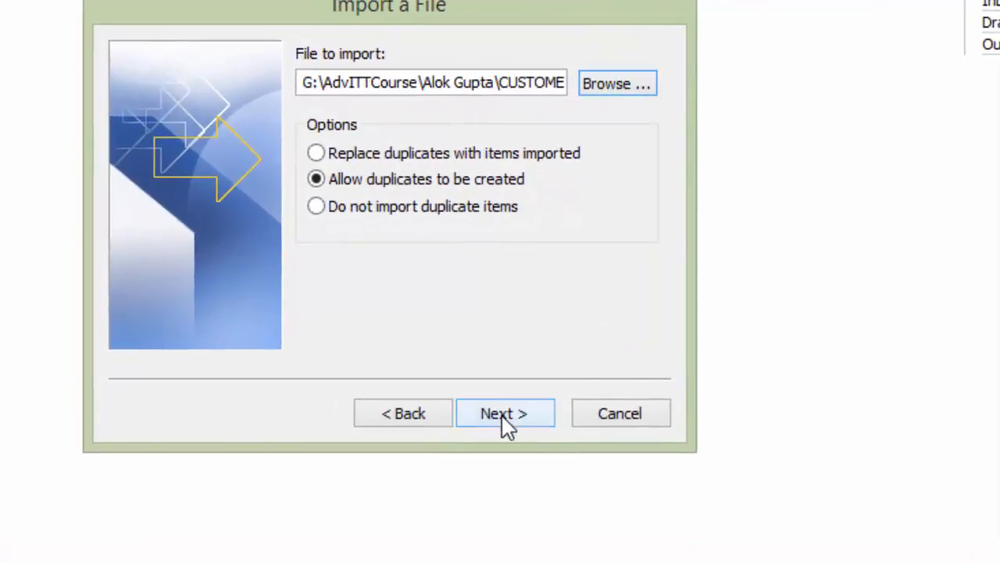
Step: Allow duplicates to be created and set Contacts as the destination folder for the import
left_click(504, 415)
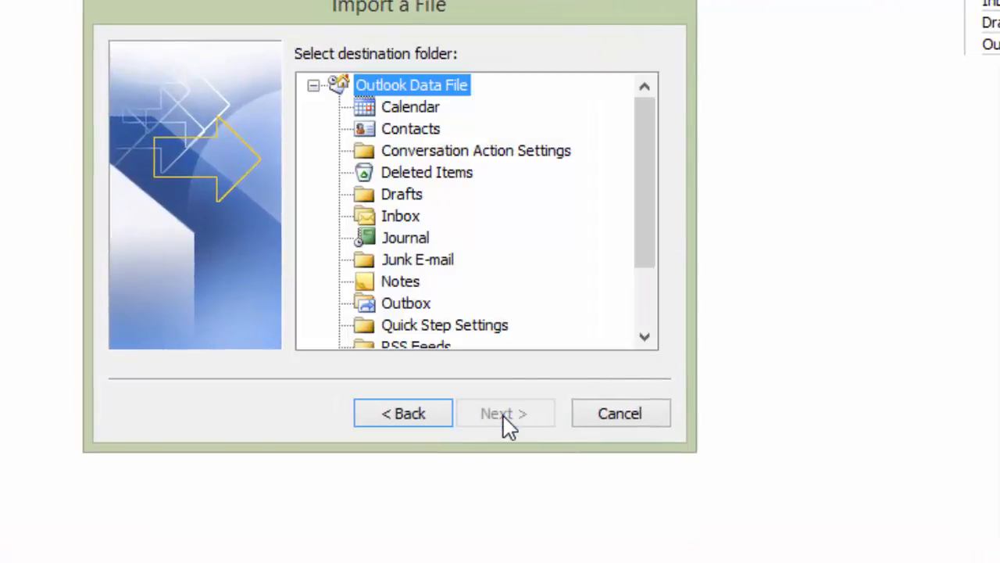
left_click(399, 134)
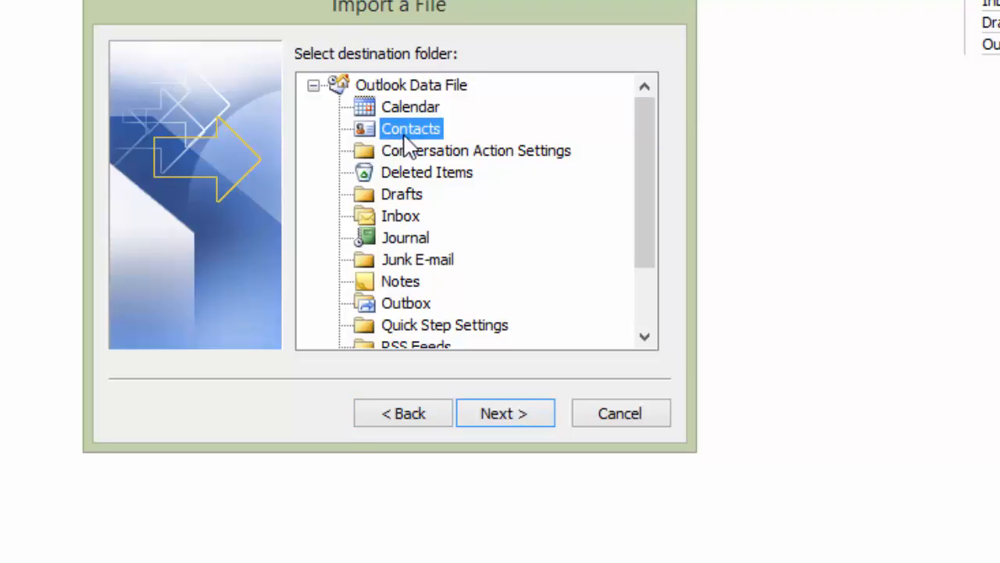
left_click(508, 413)
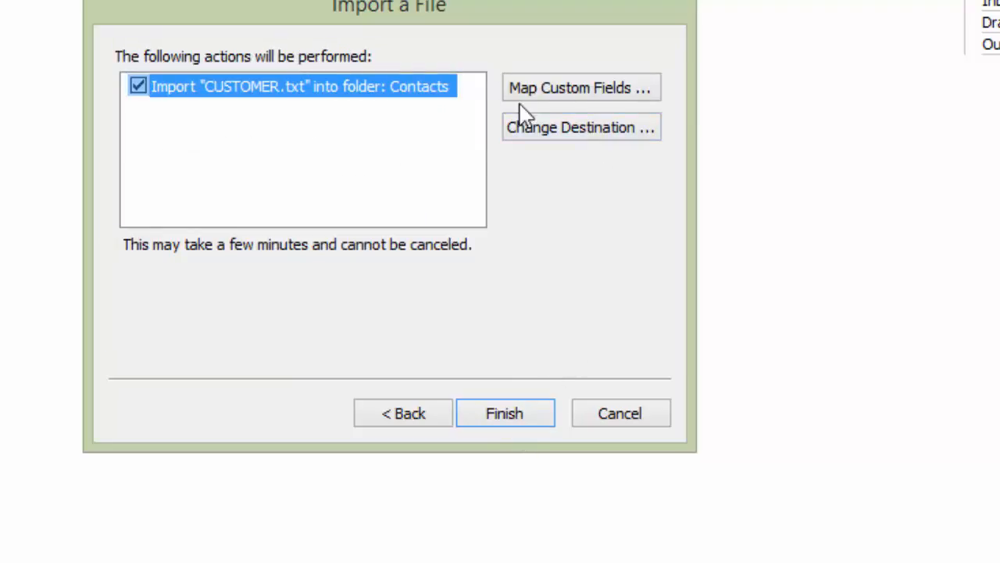
Step: Open the custom field mapping and examine which Name and Business Address fields of Contacts are mapped from CUSTOMER.txt
left_click(578, 90)
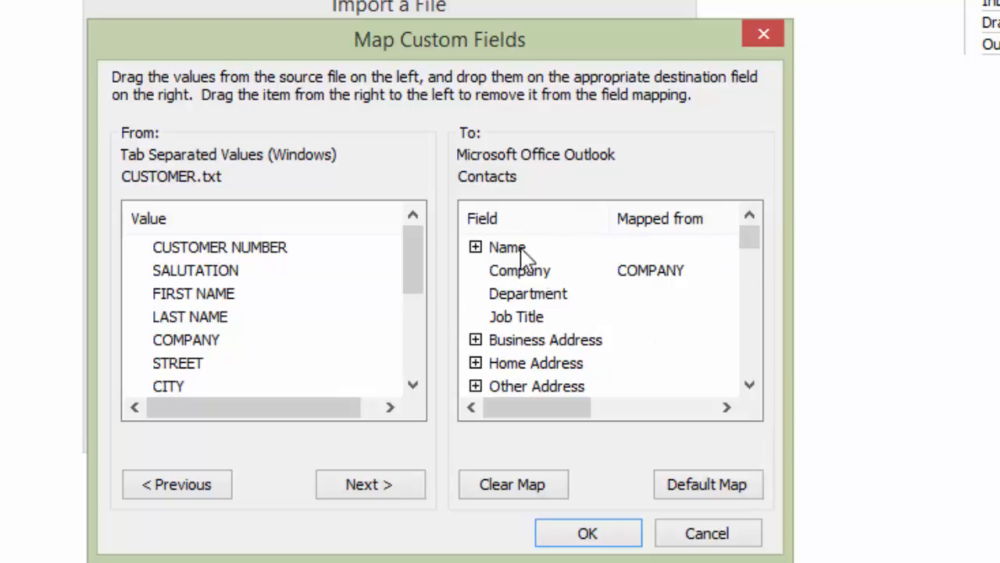
left_click(474, 248)
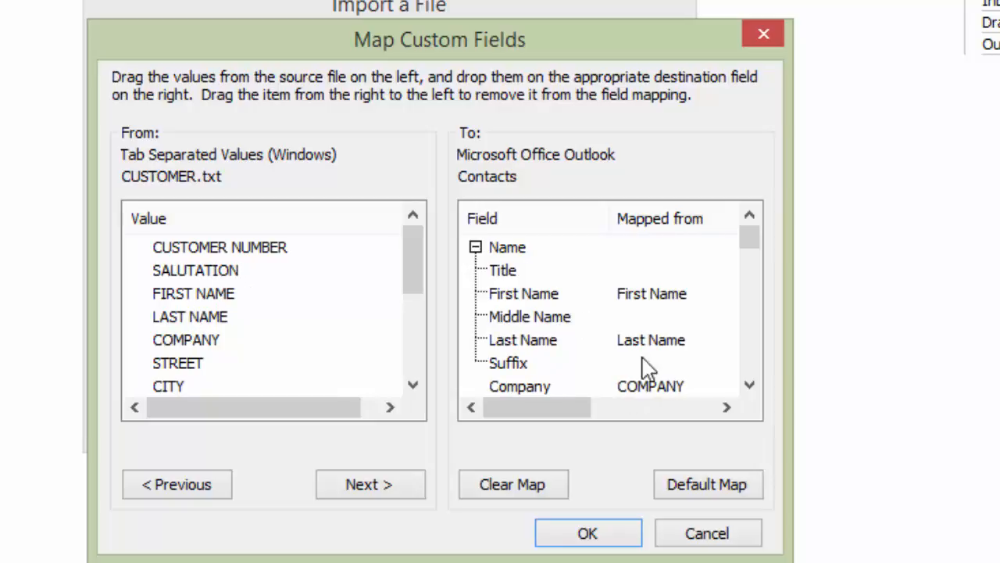
left_click(749, 386)
left_click(749, 386)
left_click(748, 386)
left_click(749, 386)
left_click(749, 386)
left_click(749, 386)
left_click(749, 386)
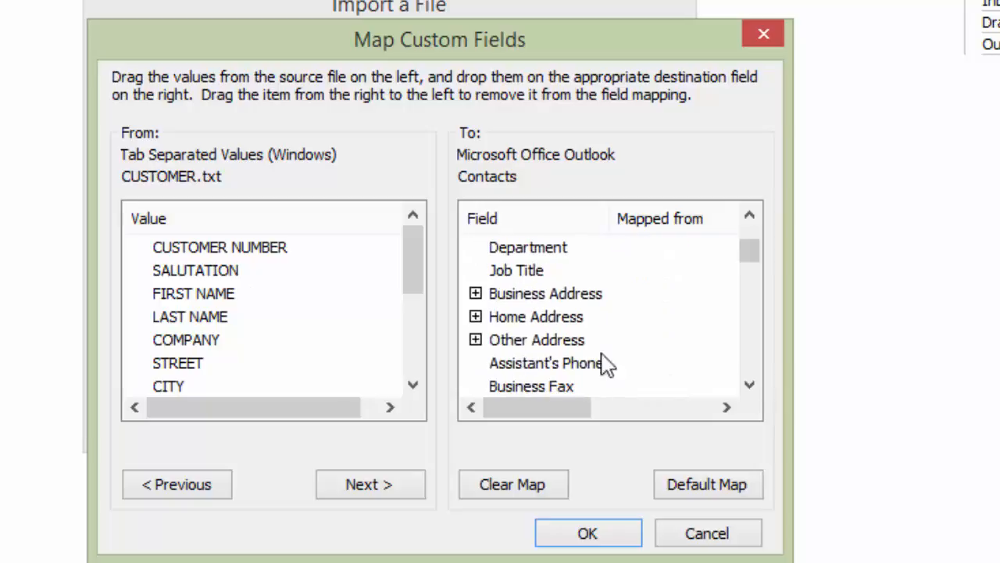
left_click(475, 293)
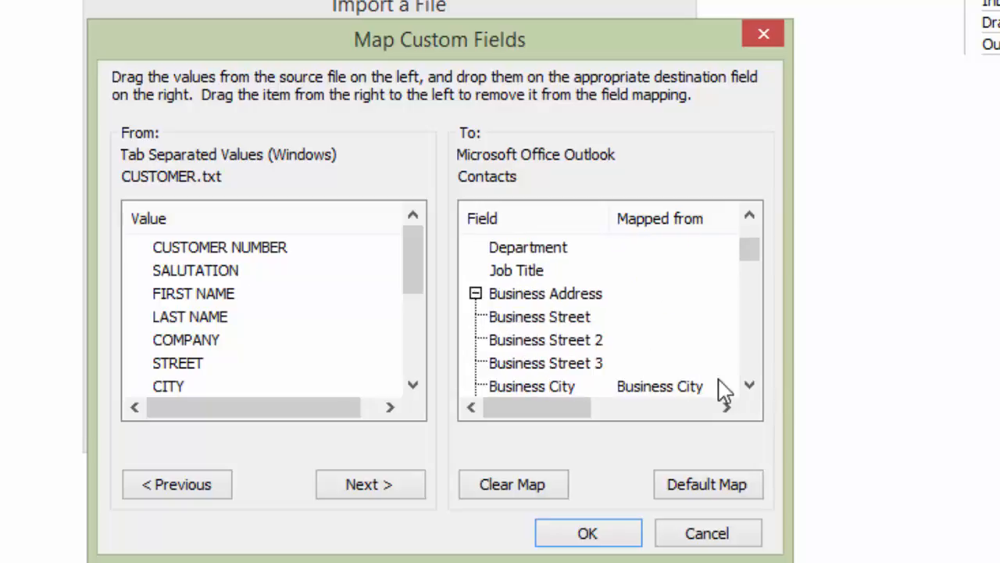
left_click(749, 385)
left_click(748, 384)
left_click(749, 386)
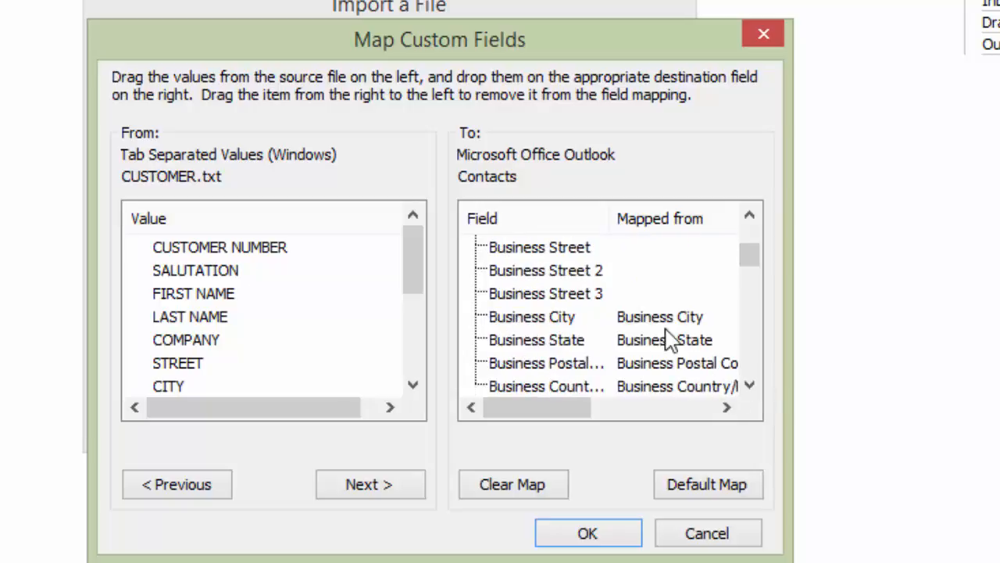
left_click(749, 387)
left_click(749, 387)
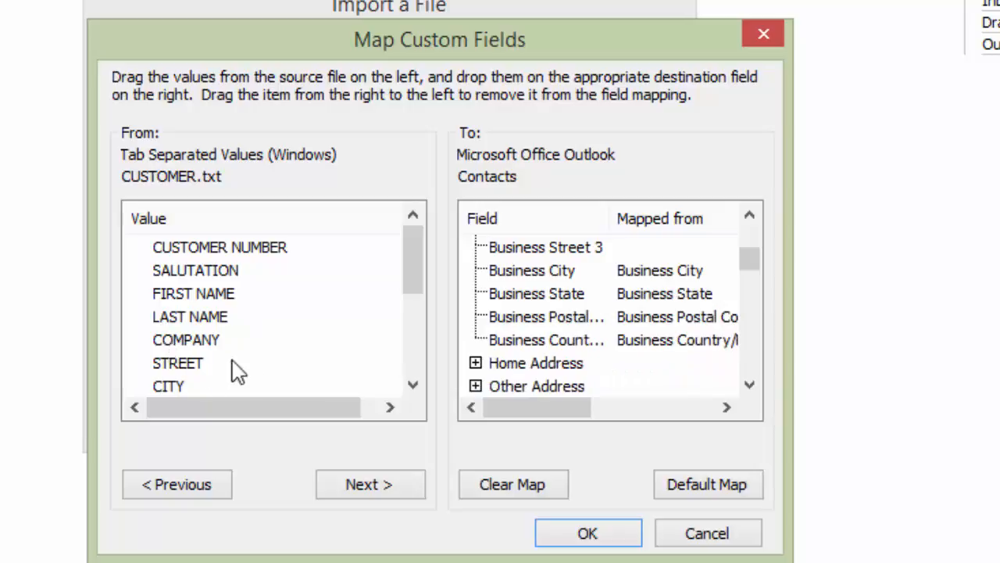
Step: Map the source values CITY and STATE to the Business City and Business State fields of Contacts
left_click(177, 388)
left_click_drag(175, 373, 628, 268)
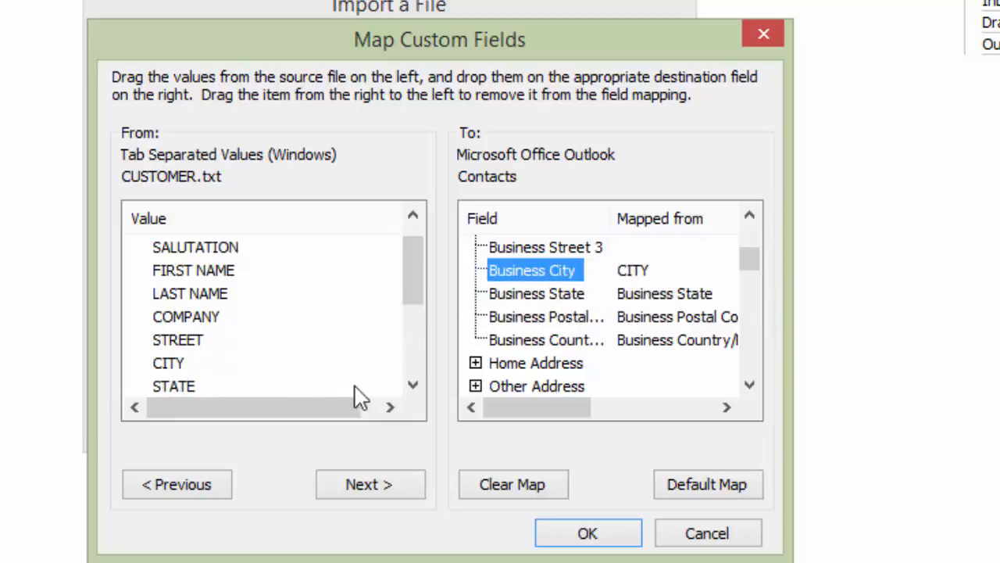
left_click(413, 384)
left_click(175, 368)
left_click_drag(175, 367, 649, 290)
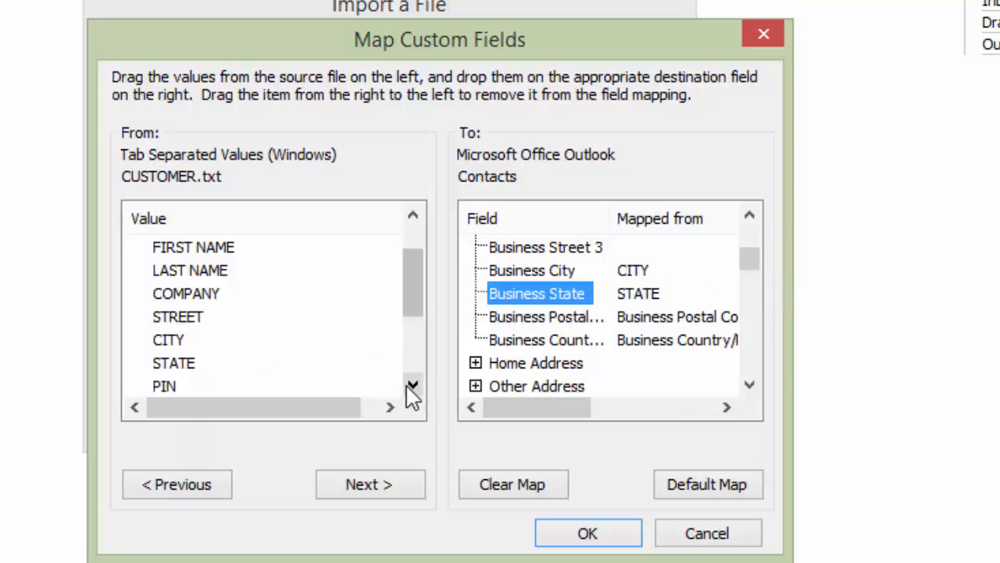
Step: Map PIN to the business postal code field and COUNTRY to the business country field
left_click(412, 386)
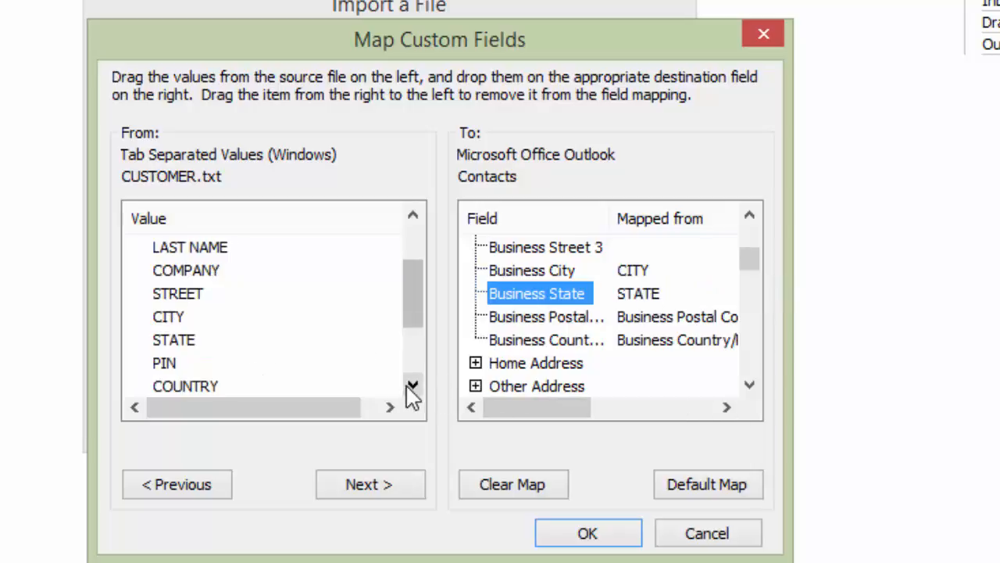
left_click(165, 365)
left_click_drag(164, 363, 671, 319)
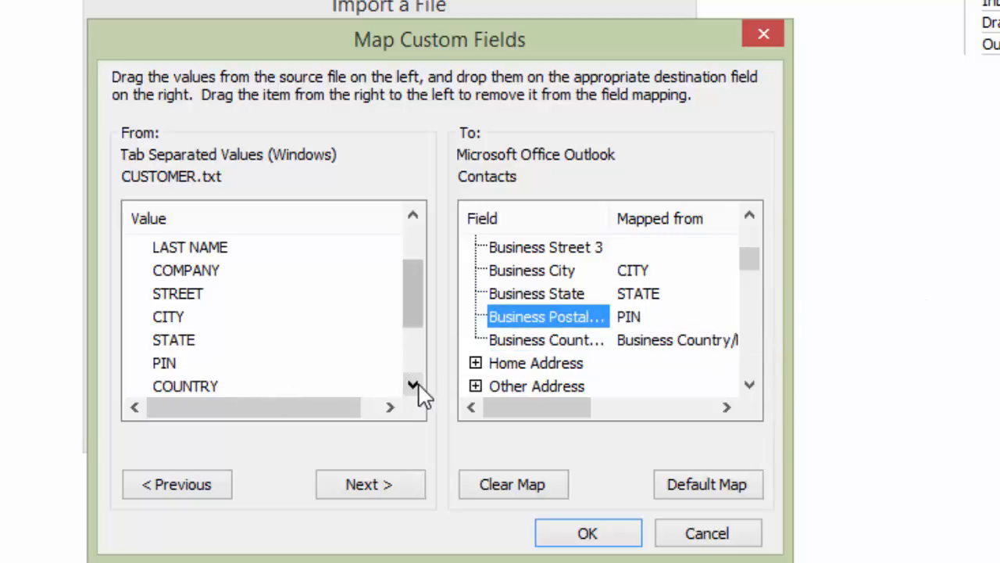
left_click(412, 386)
left_click(181, 371)
left_click_drag(181, 370, 666, 347)
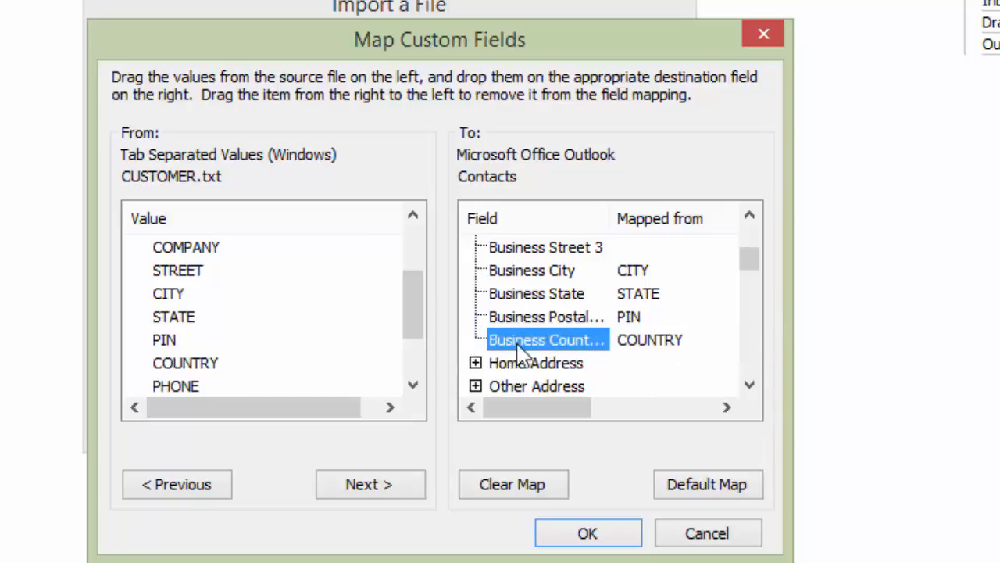
Step: In the Name group, map FIRST NAME to First Name, LAST NAME to Last Name and SALUTATION to Title
left_click(413, 215)
left_click(415, 211)
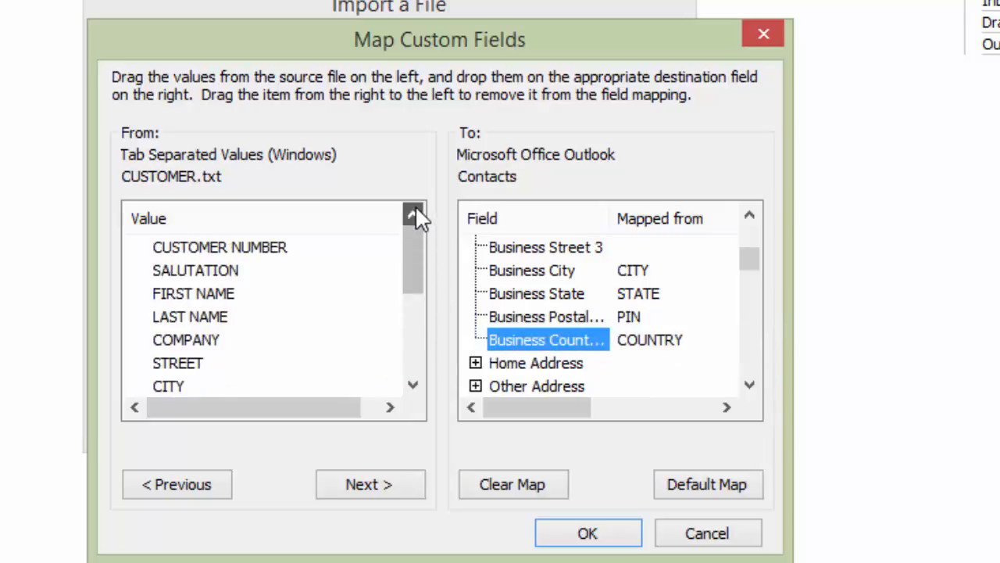
left_click_drag(751, 214, 751, 214)
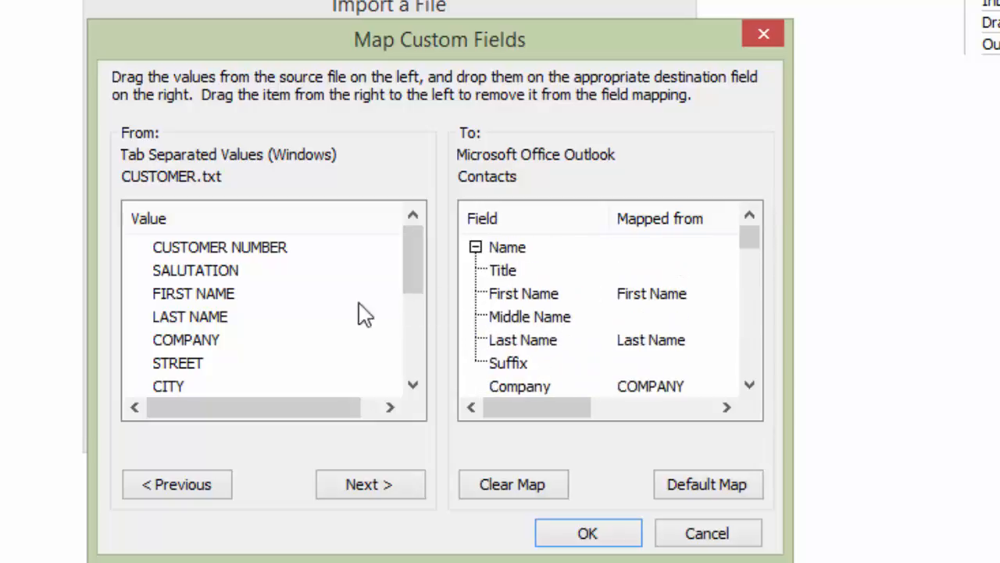
left_click_drag(178, 301, 613, 297)
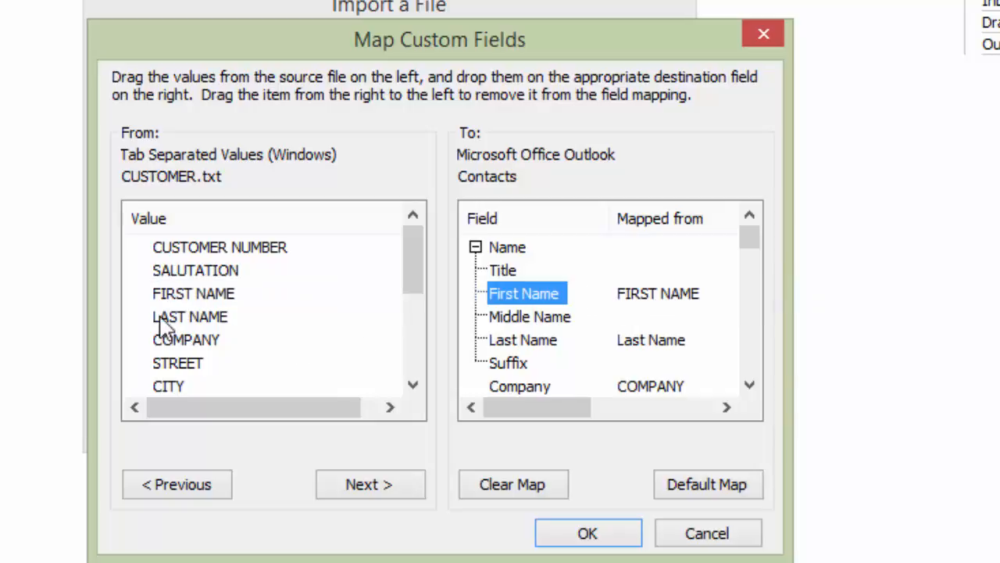
left_click_drag(162, 323, 670, 352)
left_click_drag(181, 276, 561, 266)
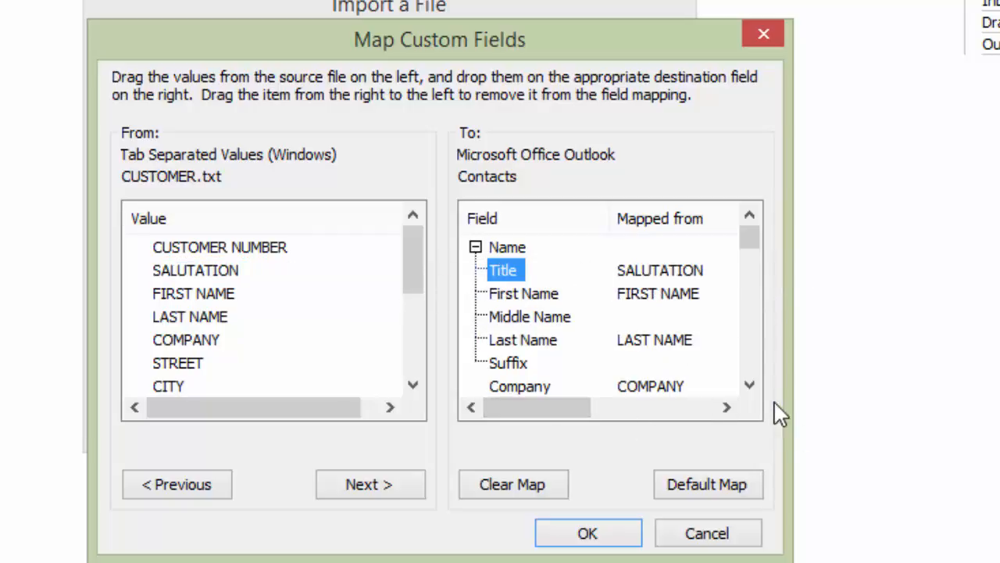
Step: Map the source value COMPANY to the Company field of Contacts
left_click(750, 385)
left_click(749, 384)
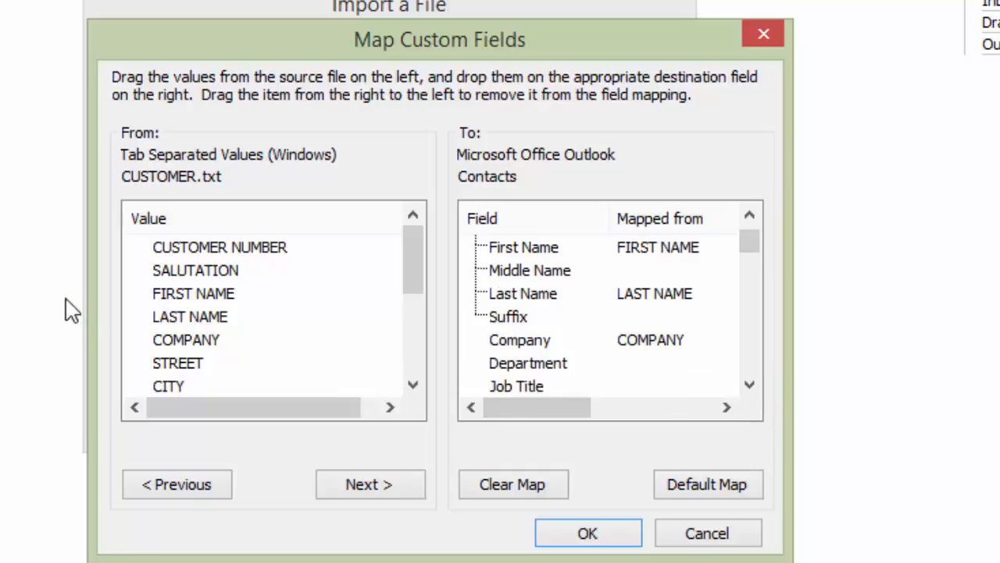
left_click(171, 344)
left_click_drag(648, 333, 648, 333)
Step: Map the source value STREET to Business Street under Business Address
left_click(749, 385)
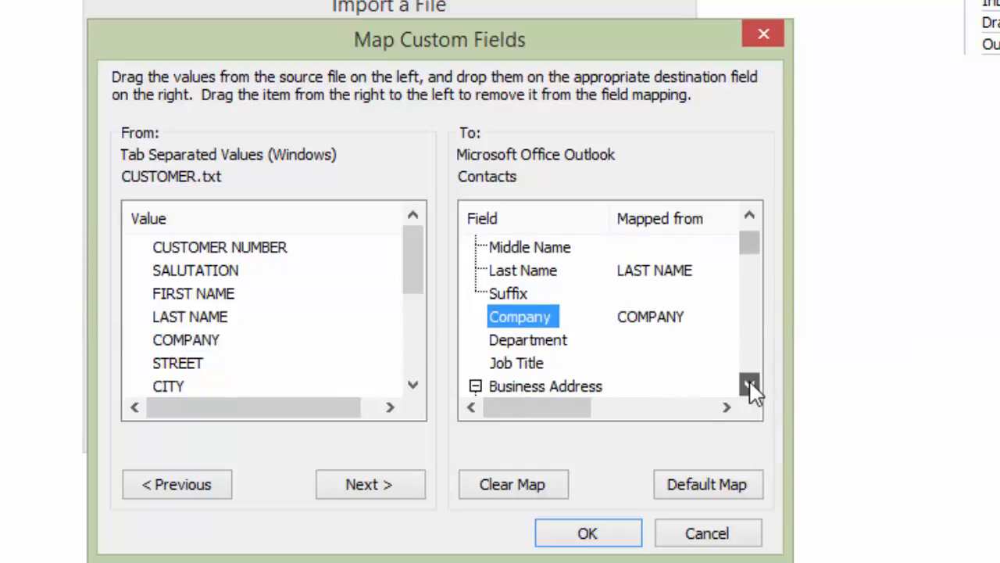
left_click(749, 384)
left_click(749, 385)
left_click(749, 385)
left_click(750, 384)
left_click(750, 384)
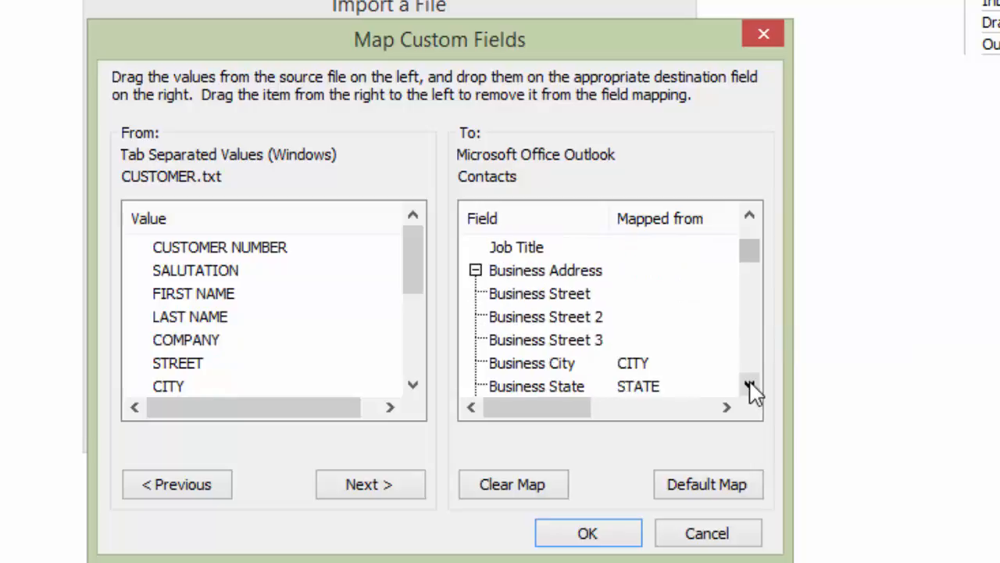
left_click(169, 367)
left_click_drag(173, 374, 630, 300)
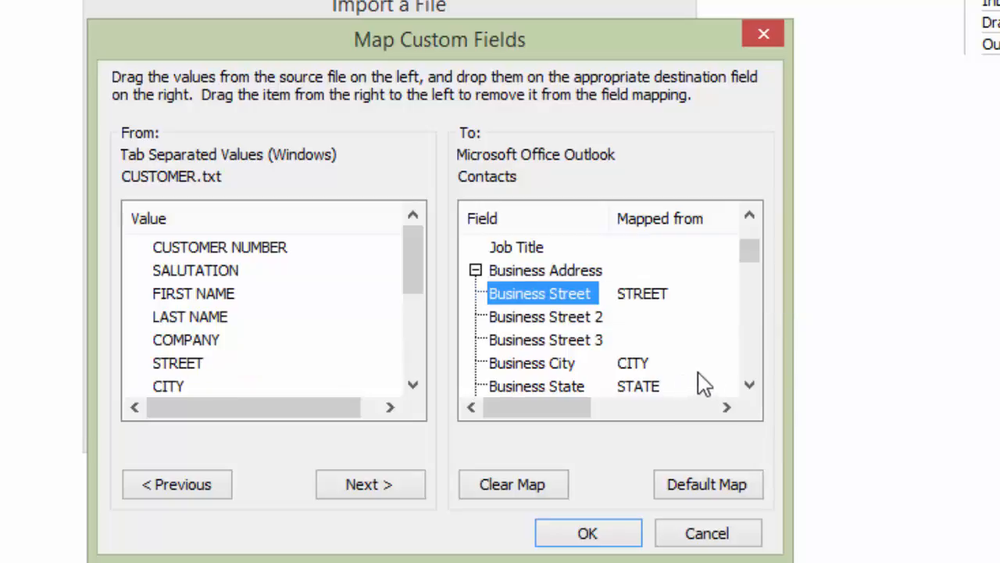
Step: Map the source value PHONE to the Business Phone field of Contacts
left_click(749, 385)
left_click_drag(749, 384, 749, 384)
left_click_drag(412, 385, 413, 385)
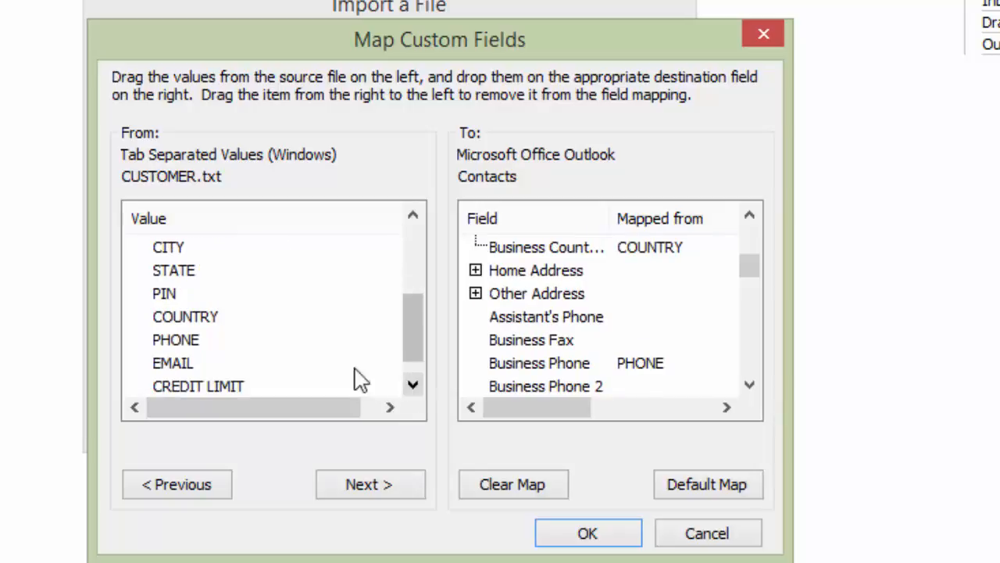
left_click_drag(176, 340, 625, 365)
Step: Map EMAIL to E-mail Address in the E-mail group, accept the mapping and run the import into Contacts
left_click(413, 386)
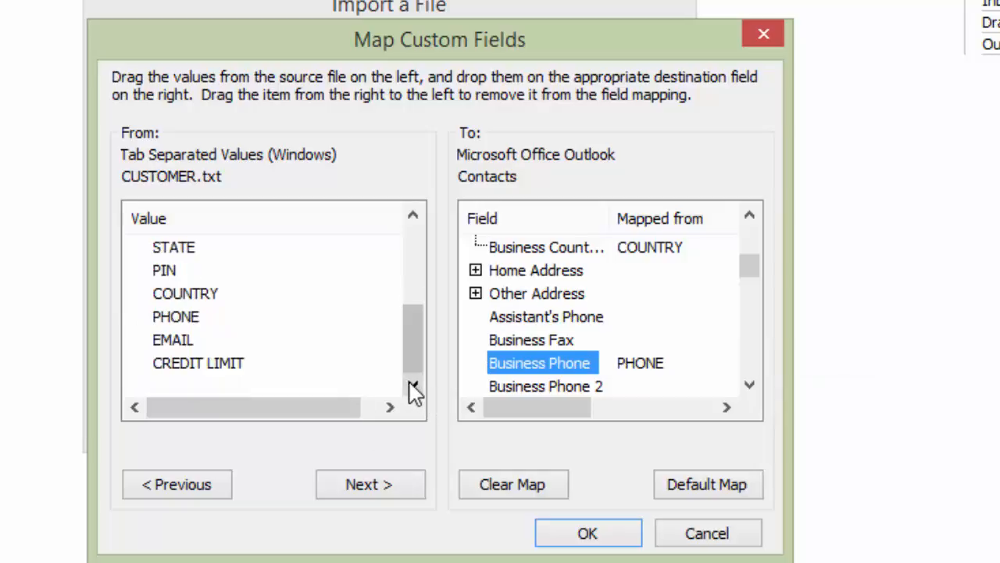
left_click_drag(749, 385, 747, 389)
left_click(476, 317)
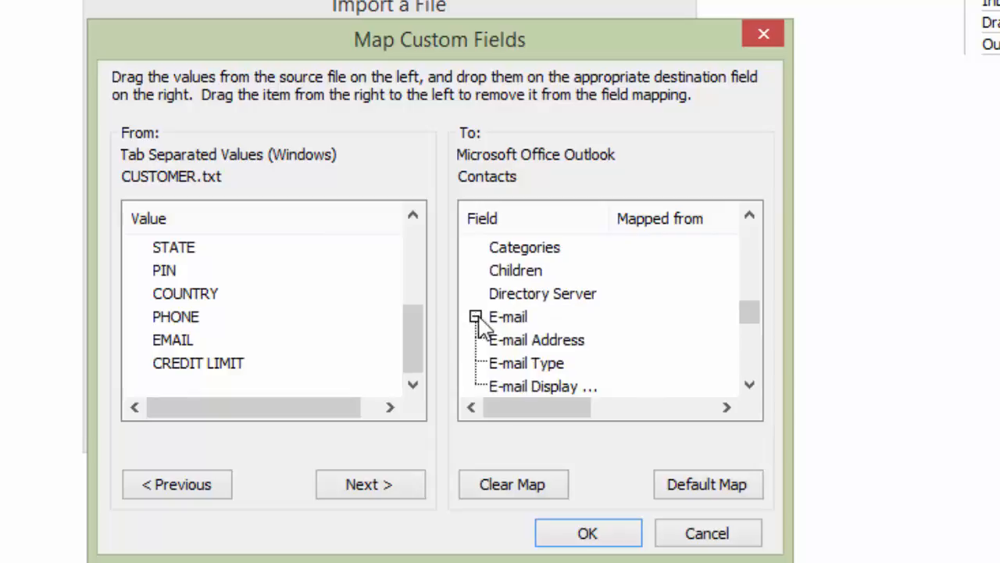
left_click_drag(170, 348, 635, 338)
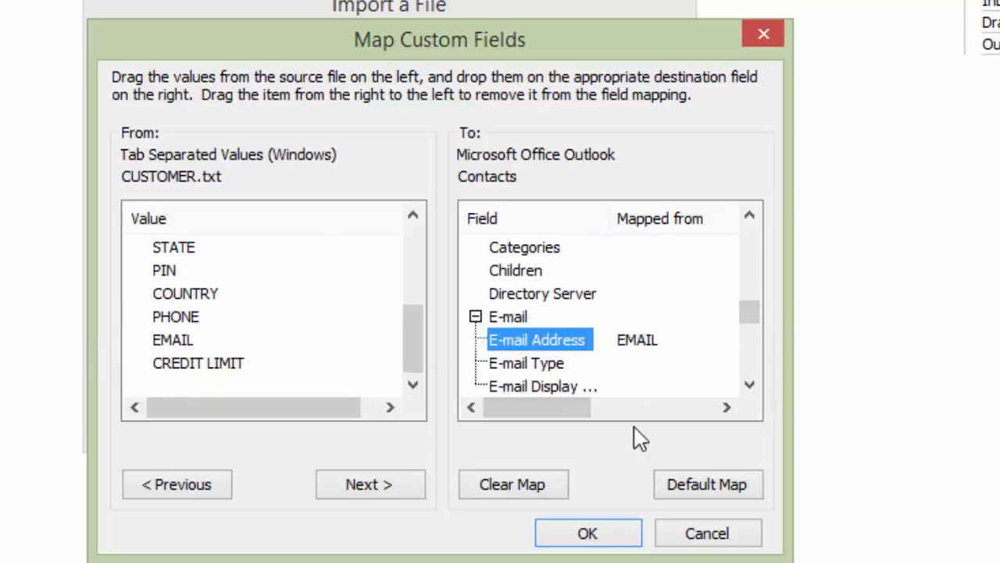
left_click(587, 534)
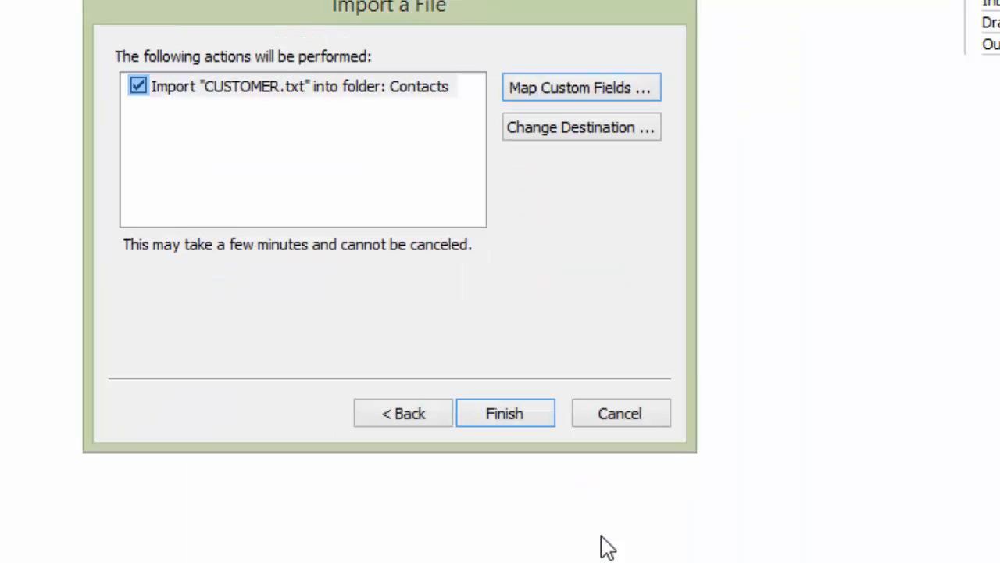
left_click(506, 414)
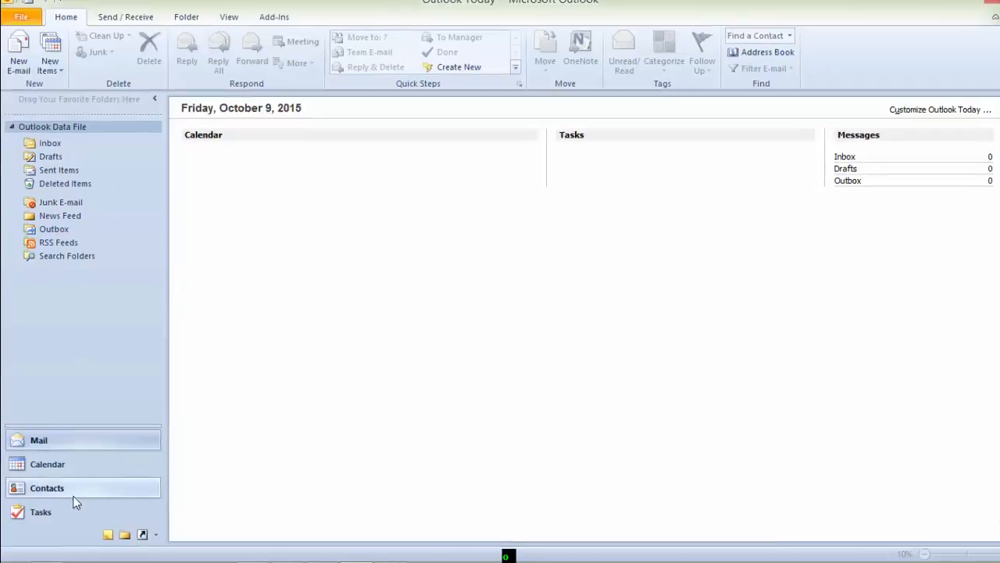
Step: Open the Contacts folder and look through the imported customer business cards to the end of the list
left_click(35, 491)
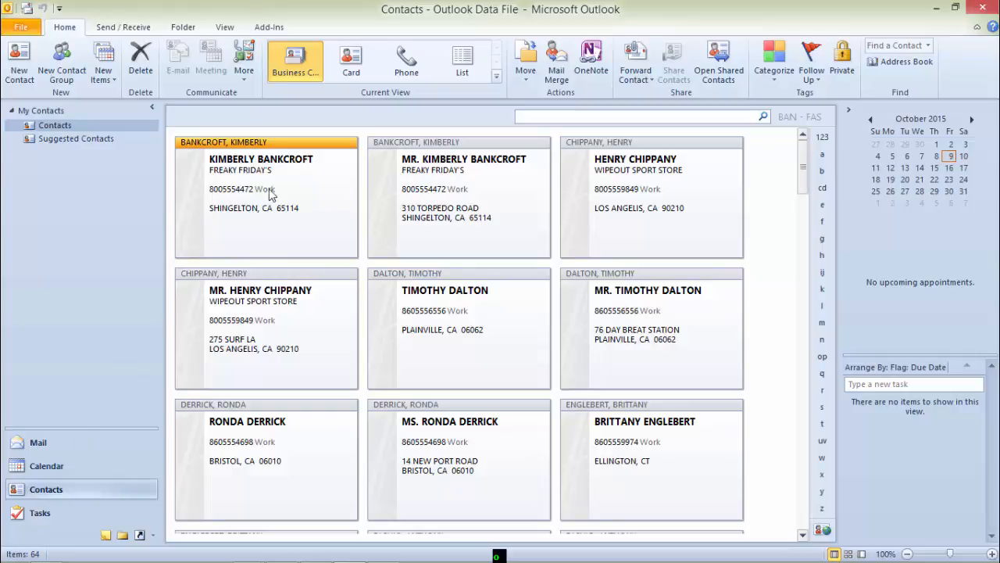
scroll(805, 536, "down", 9)
scroll(805, 538, "down", 10)
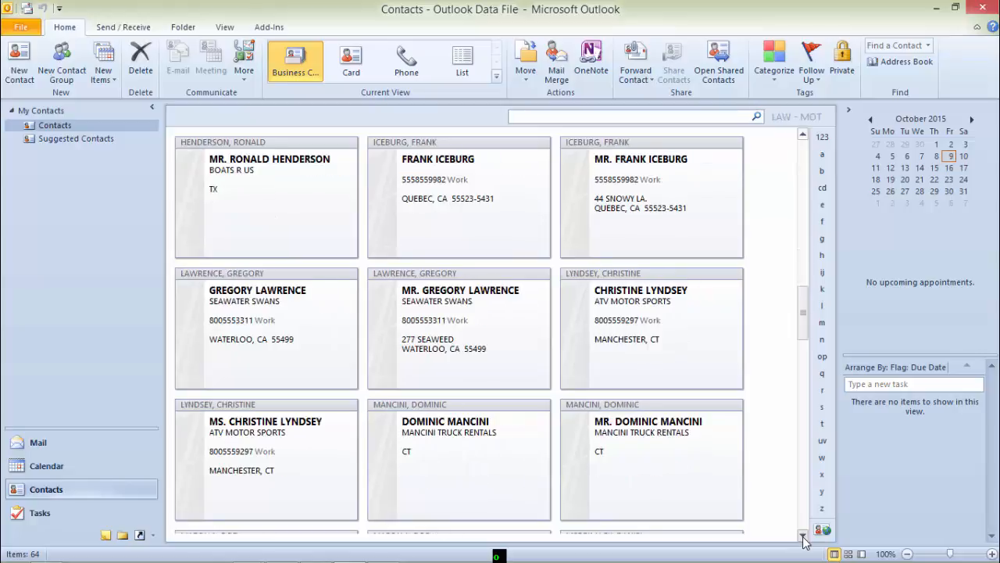
scroll(805, 538, "down", 6)
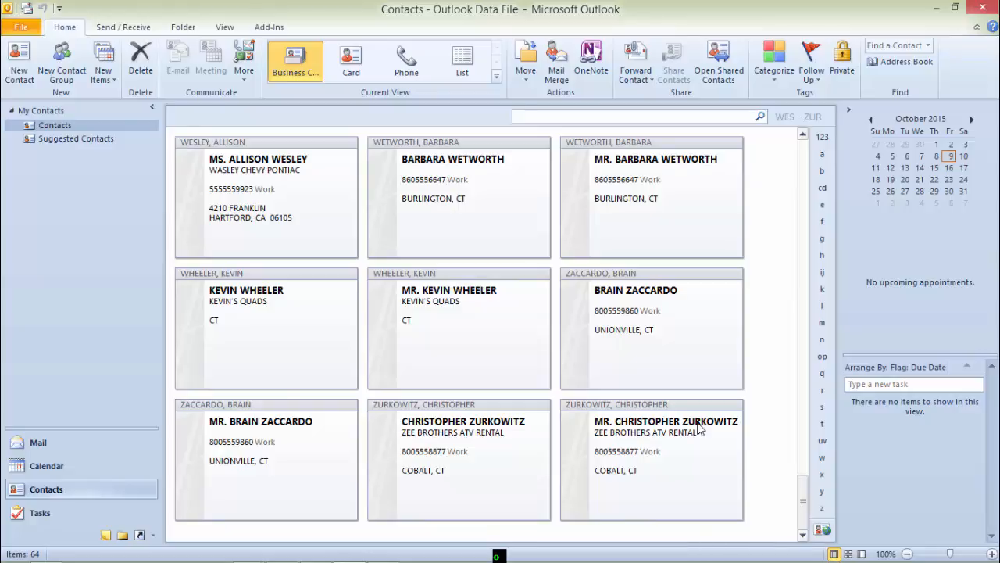
Step: Switch to Access and start a text file import of CUSTOMER.txt from the instructor's folder into a new table
key("alt+Tab")
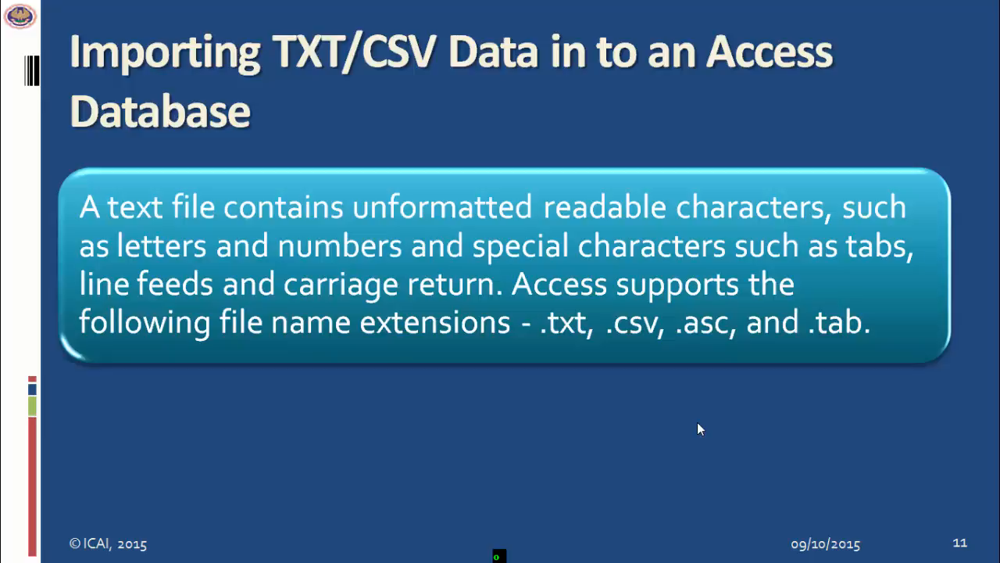
key("alt+Tab")
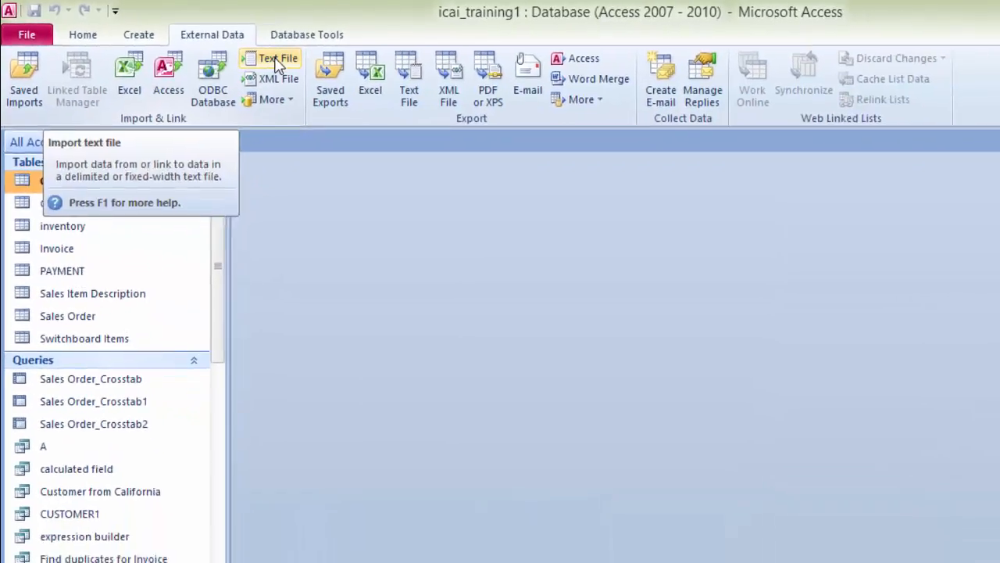
left_click(277, 65)
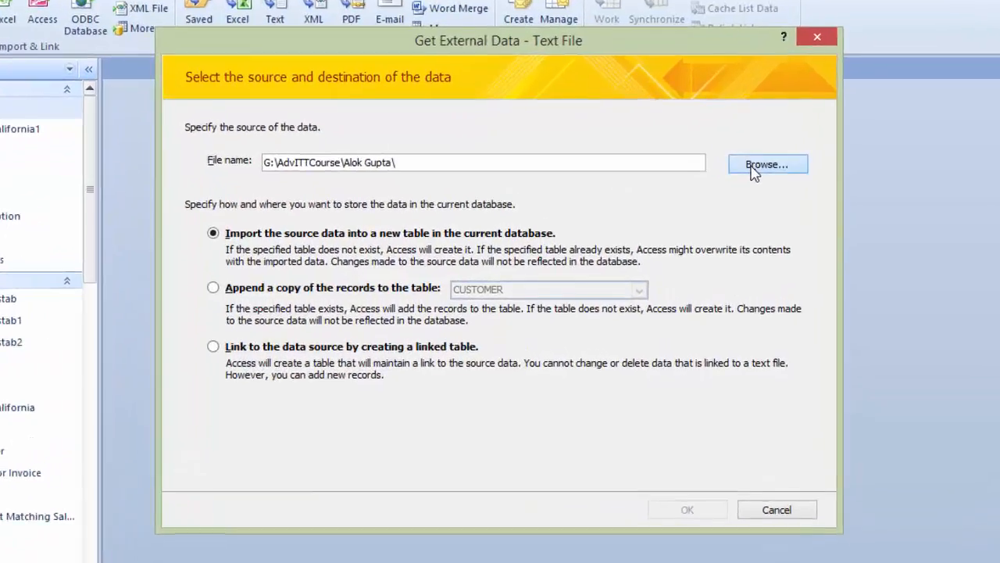
left_click(751, 166)
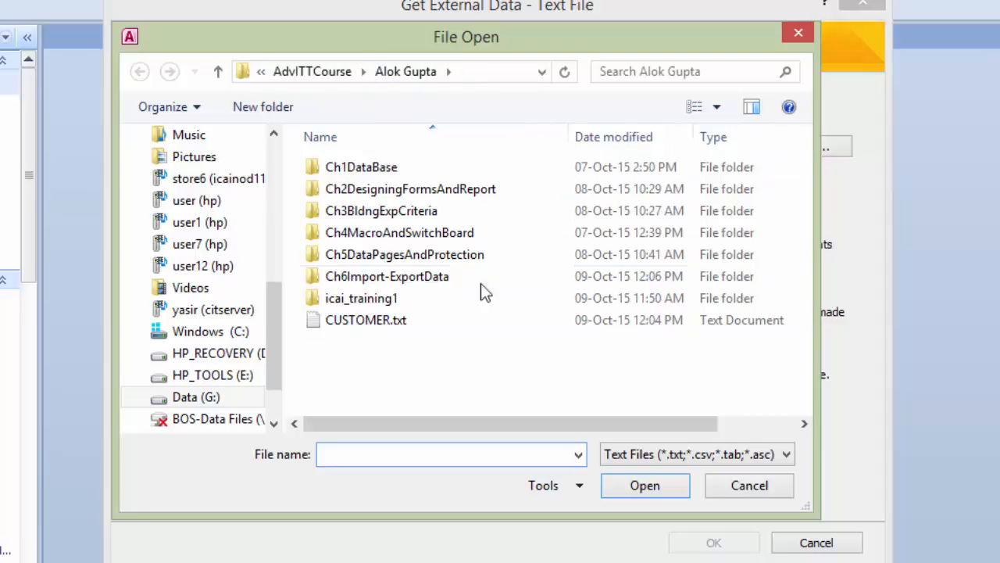
left_click(382, 323)
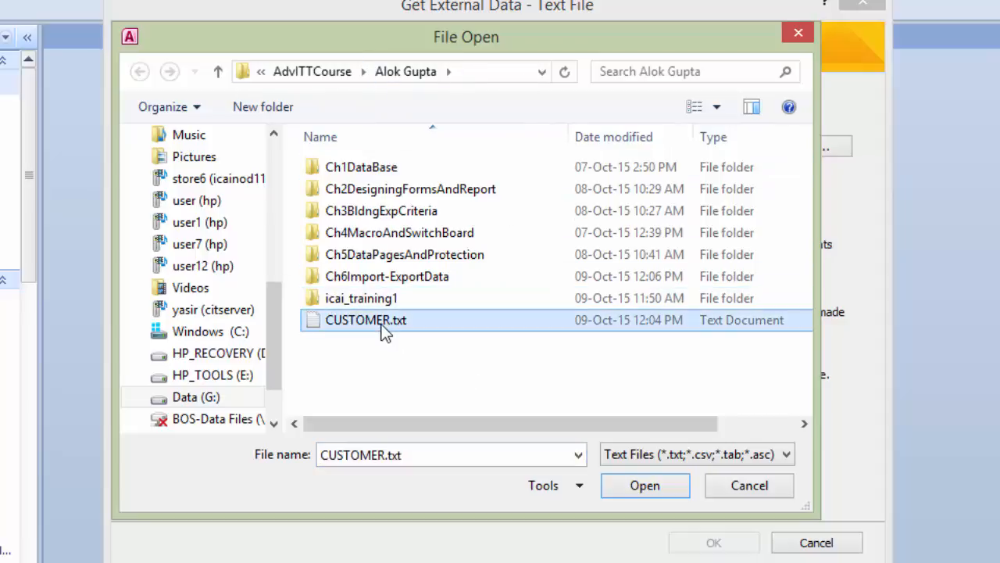
left_click(638, 485)
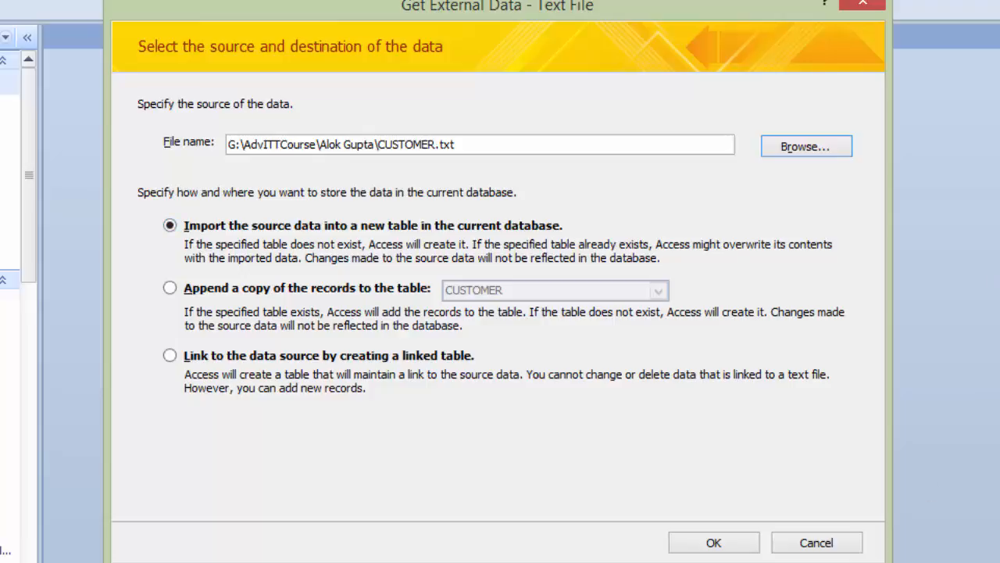
left_click(714, 543)
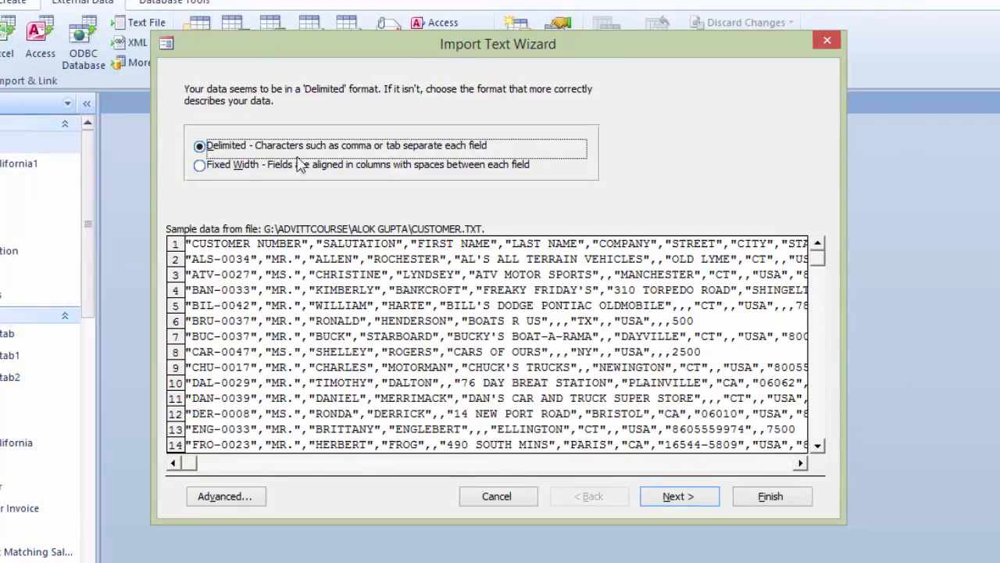
Step: Keep the Delimited format with Comma as the delimiter, and treat the first row as field names
left_click(672, 501)
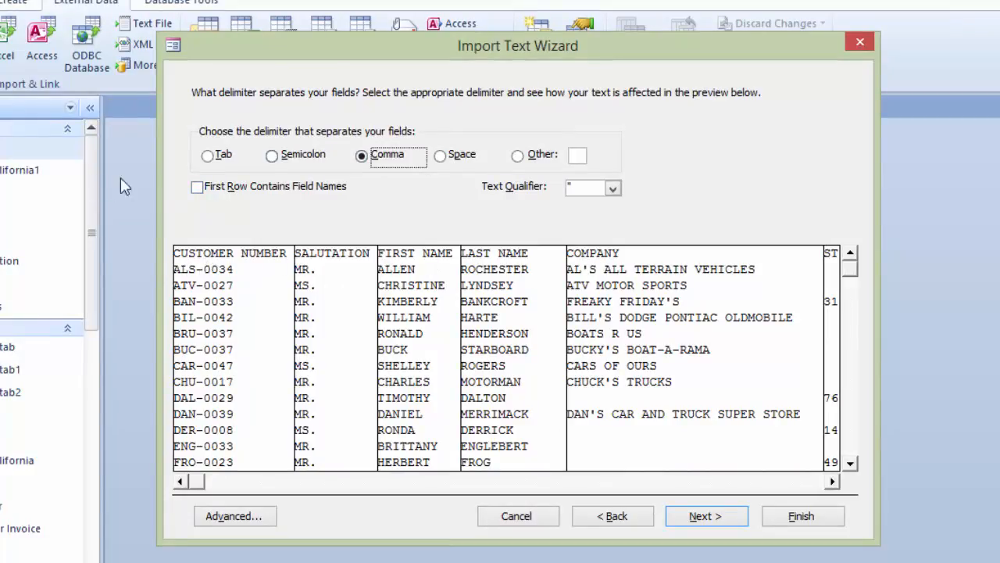
left_click(200, 187)
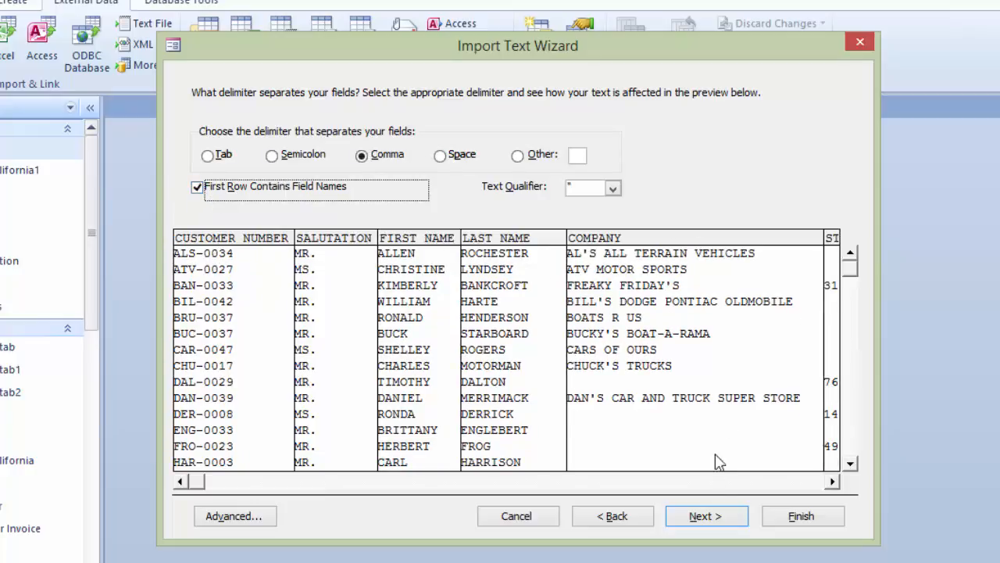
left_click(705, 517)
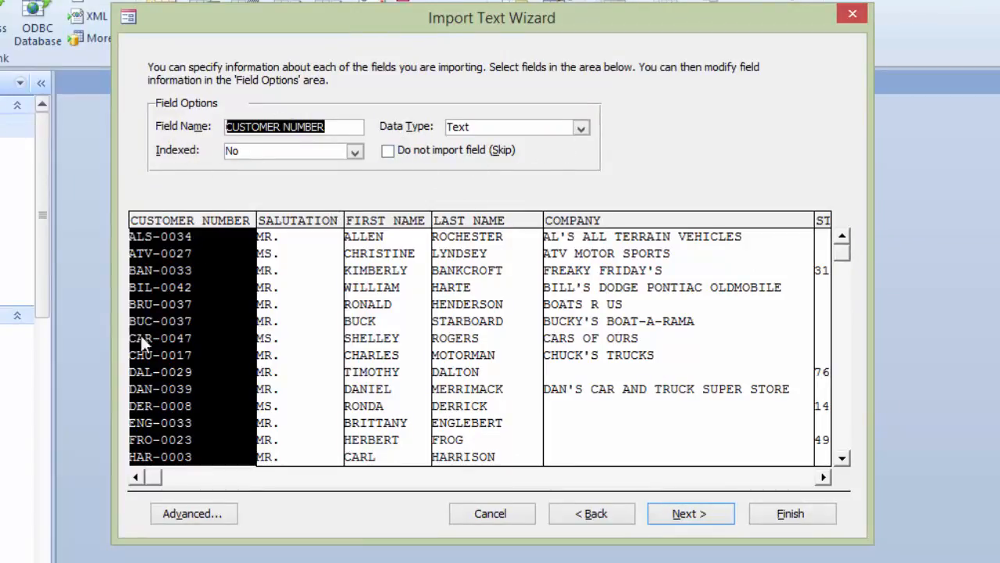
Step: Examine the Indexed choices for CUSTOMER NUMBER and the field options of the SALUTATION column
left_click(353, 154)
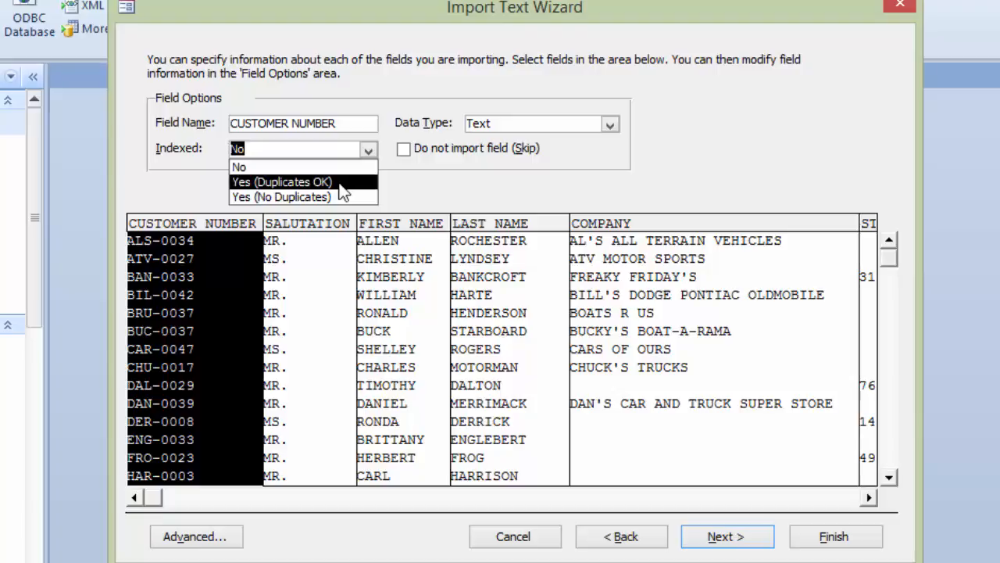
left_click(369, 150)
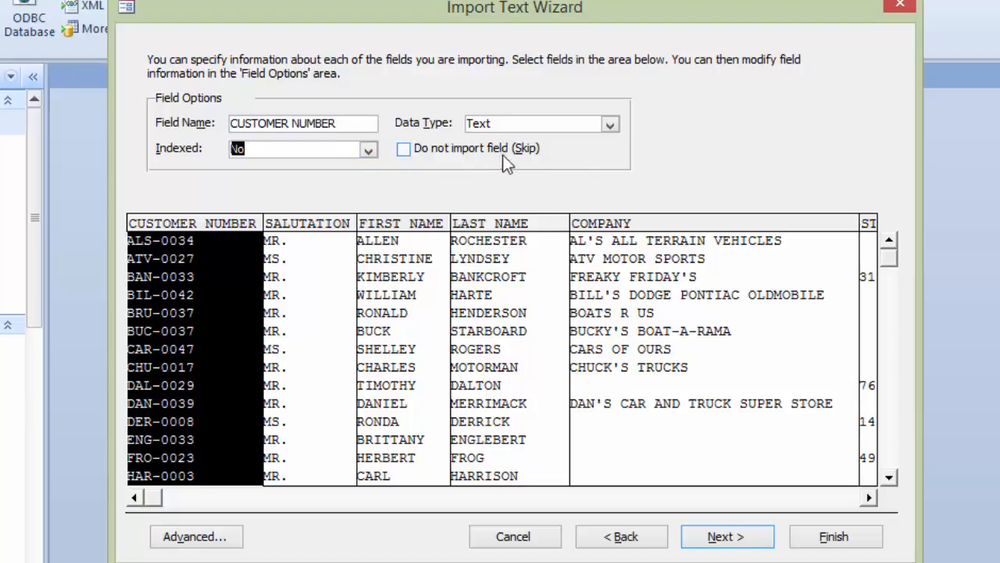
left_click(295, 225)
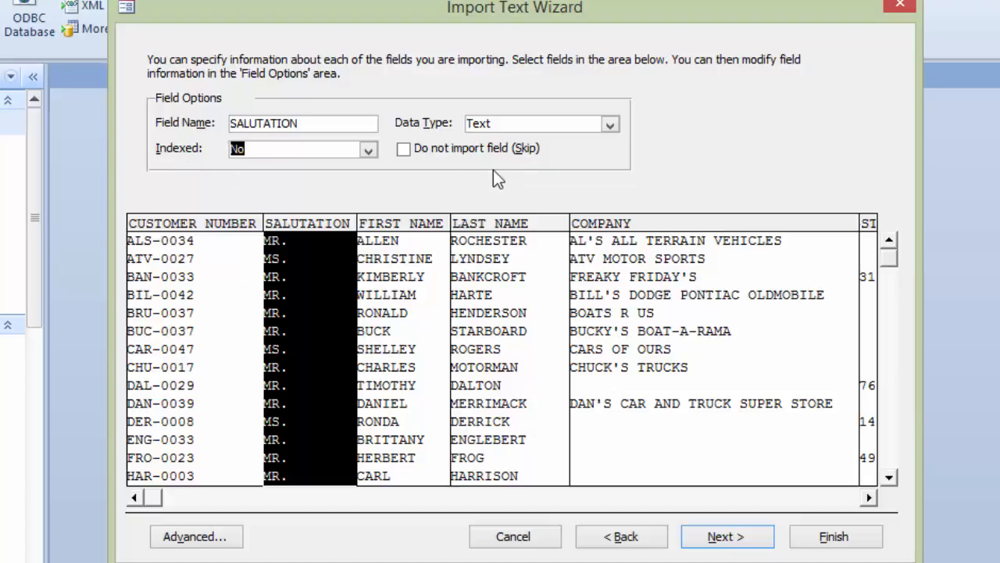
Step: Review the FIRST NAME, LAST NAME and COMPANY columns, exclude the EMAIL field from the import, and continue to the primary key choice
left_click(414, 224)
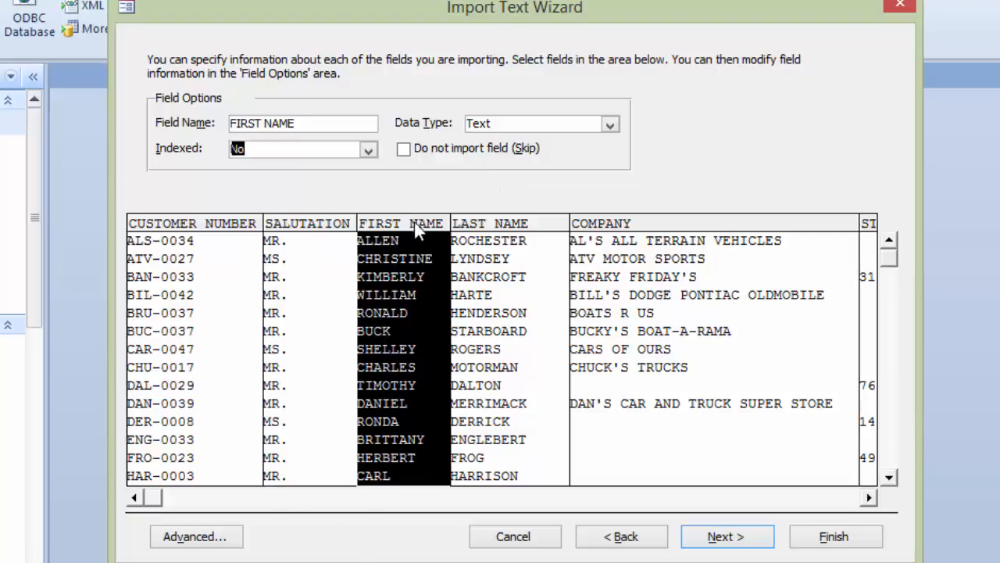
left_click(492, 225)
left_click(594, 225)
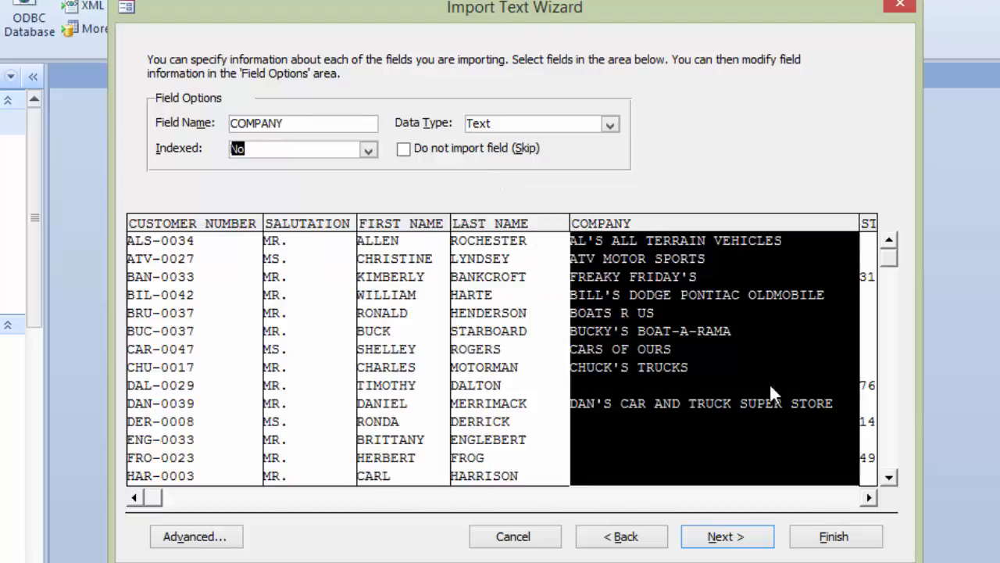
left_click(869, 499)
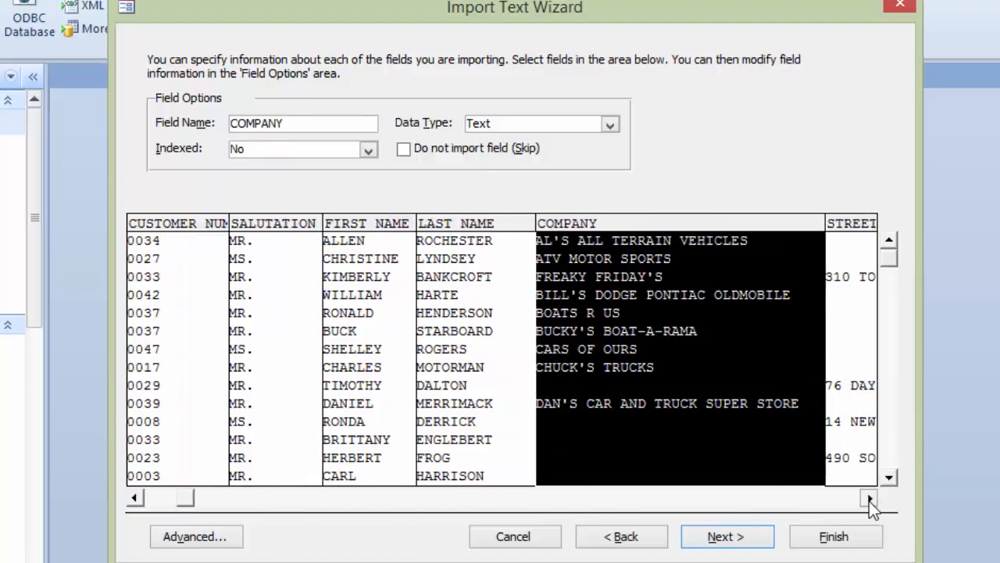
left_click(869, 501)
left_click(869, 499)
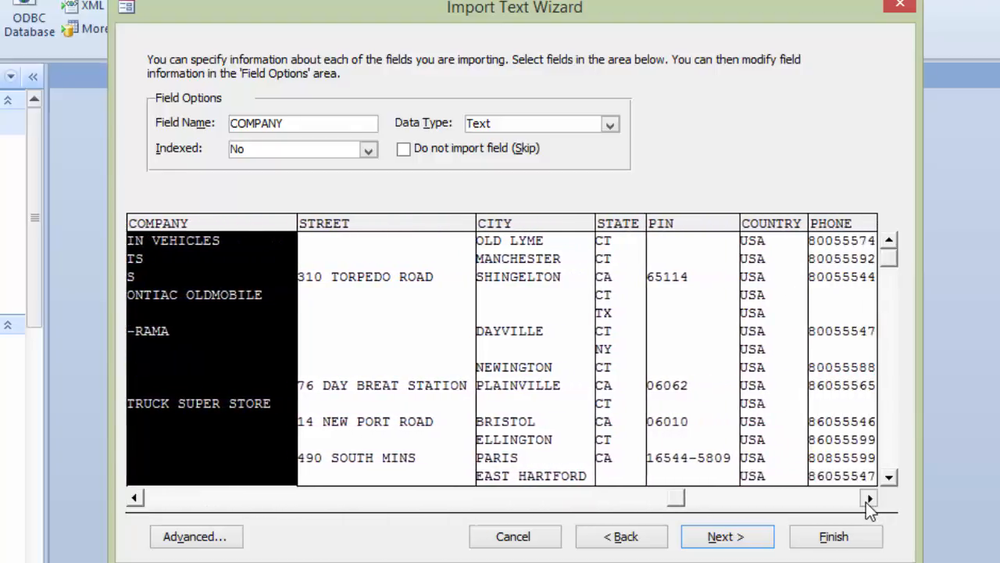
left_click(869, 498)
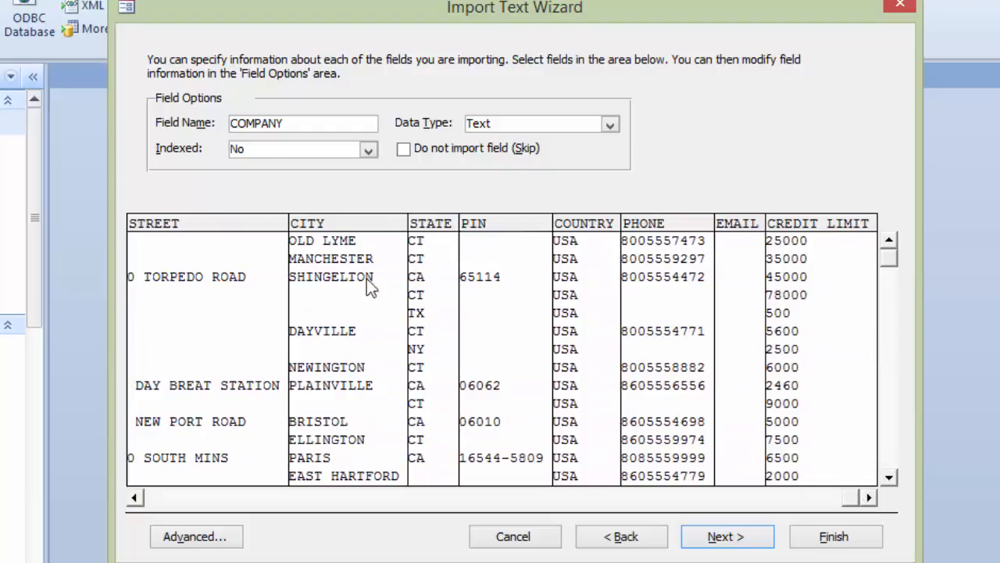
left_click(744, 226)
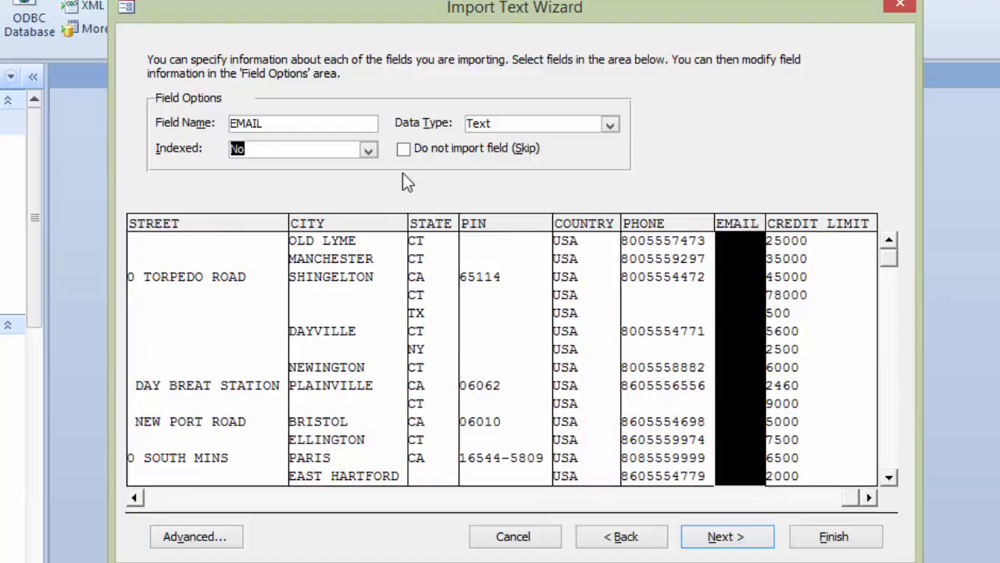
left_click(403, 149)
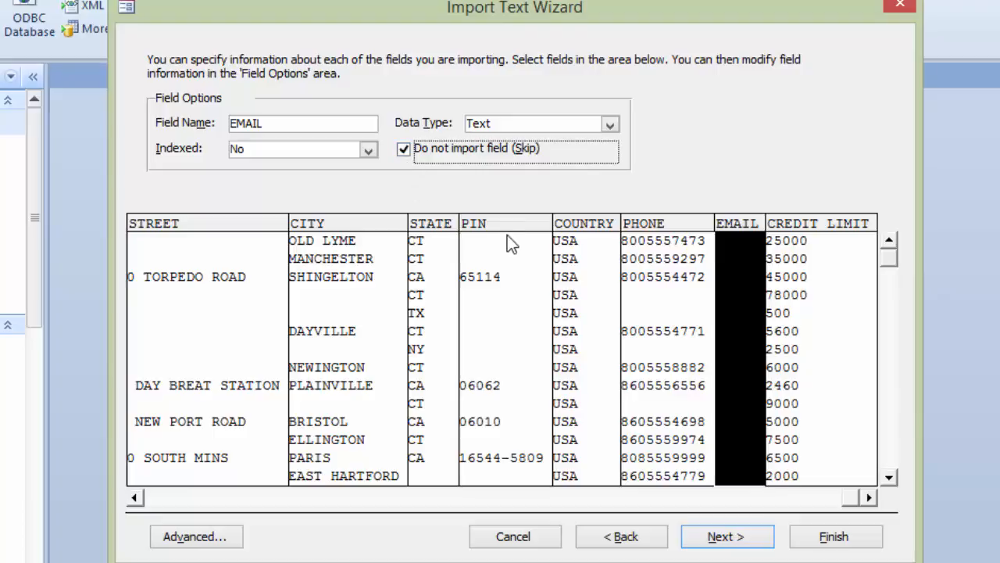
left_click(727, 536)
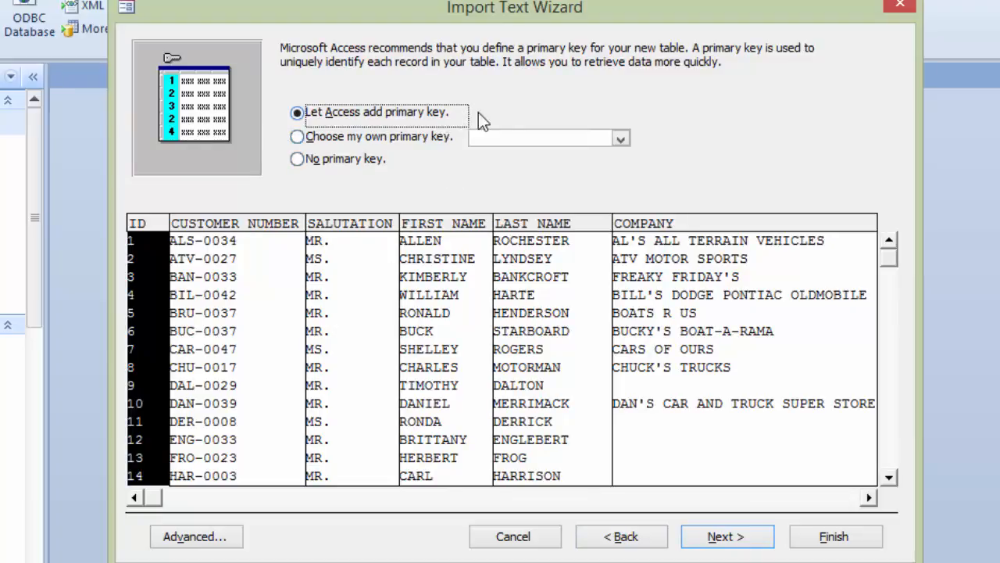
Step: Choose CUSTOMER NUMBER as the new table's own primary key and continue to the table naming page
left_click(297, 160)
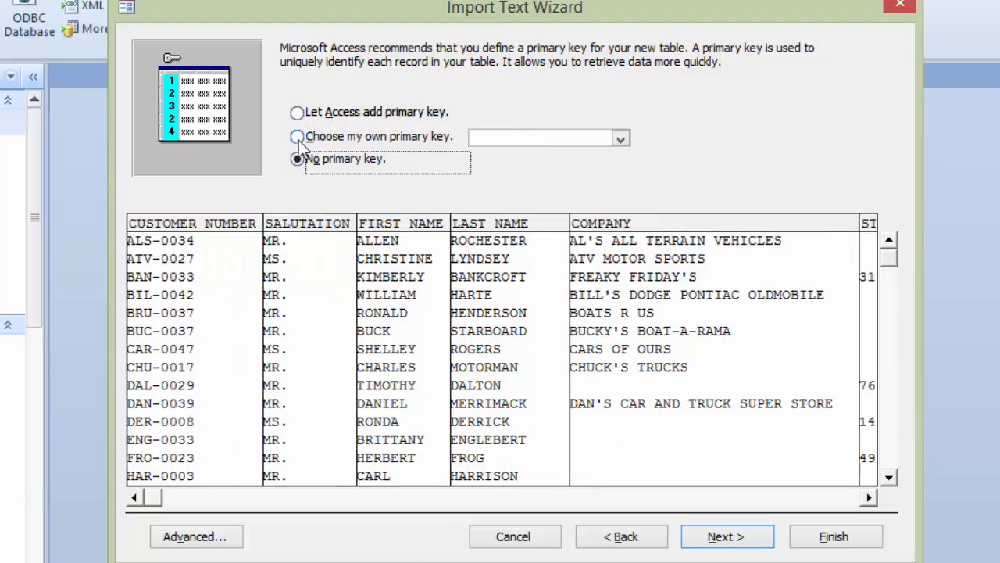
left_click(297, 137)
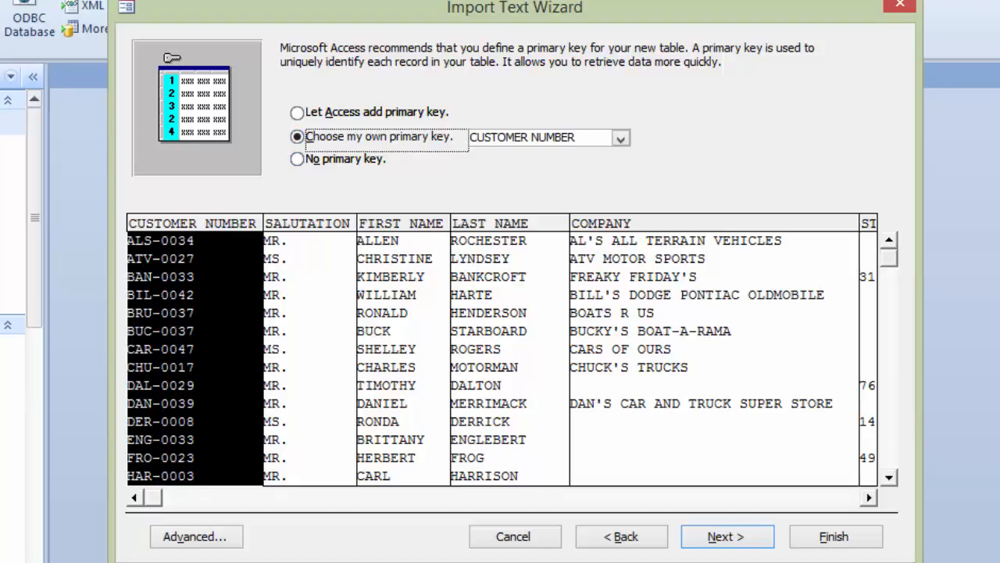
left_click(723, 545)
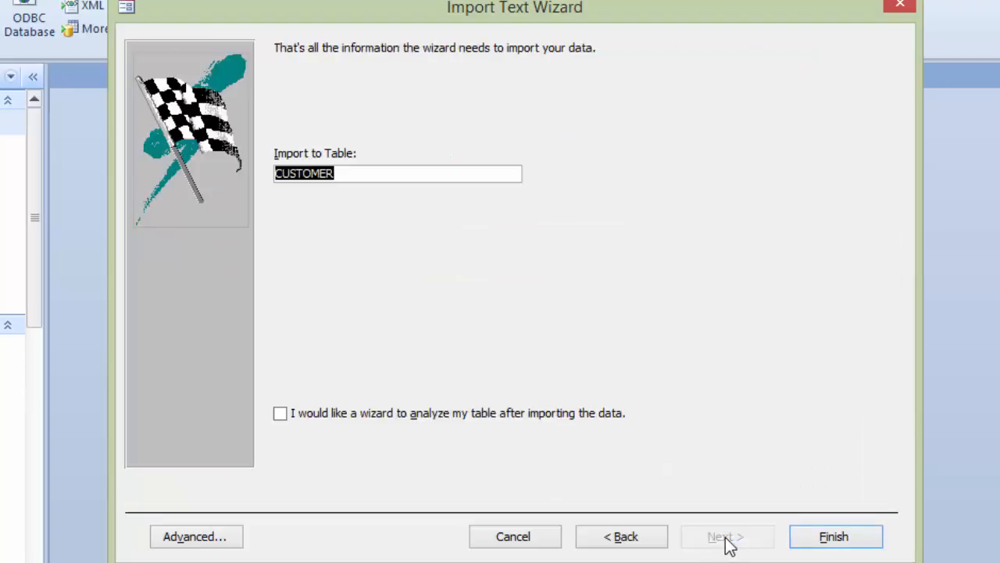
Step: Import the data into a table named CUSTOMER-1 without saving the import steps, and open that table to review its columns
left_click(354, 173)
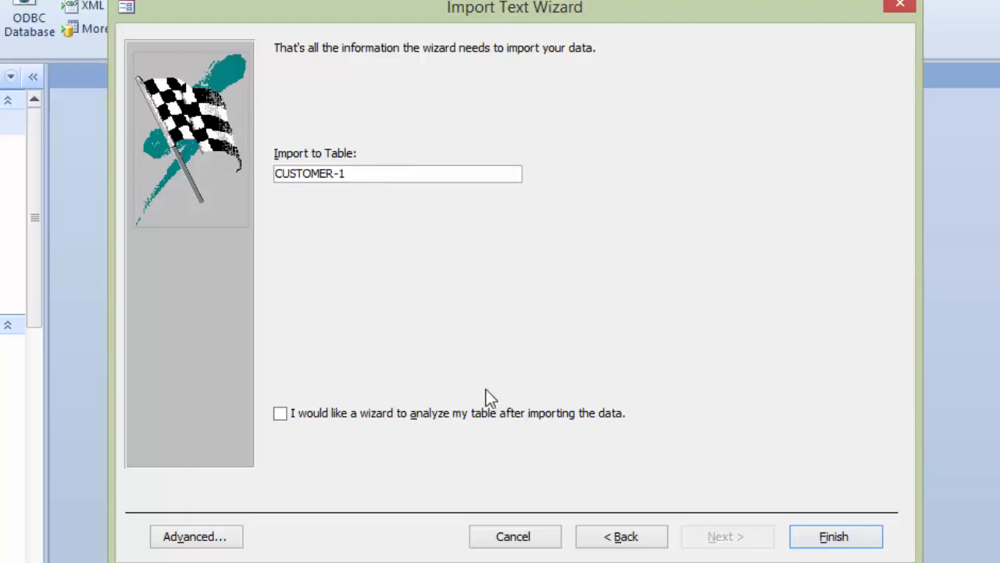
left_click(833, 537)
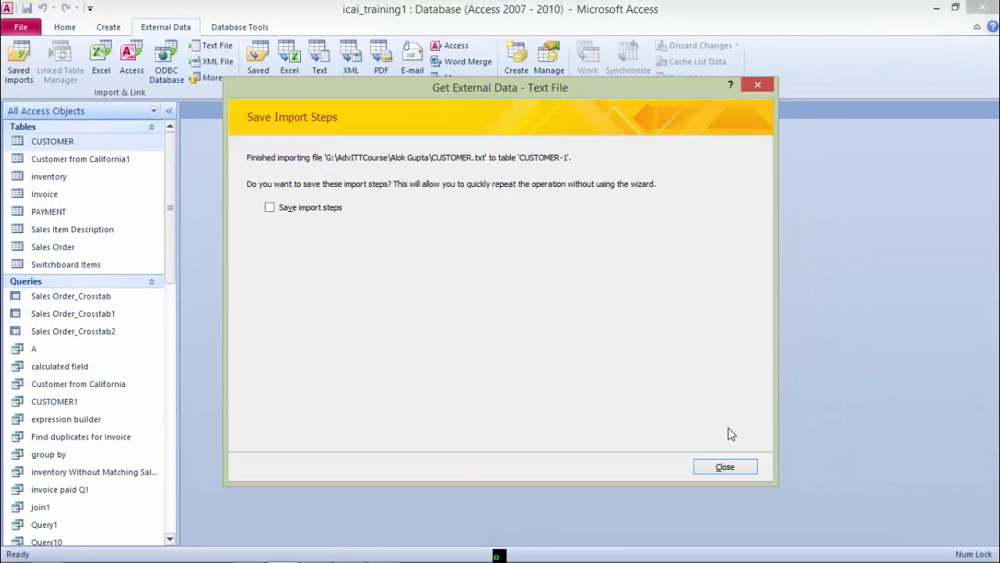
left_click(714, 472)
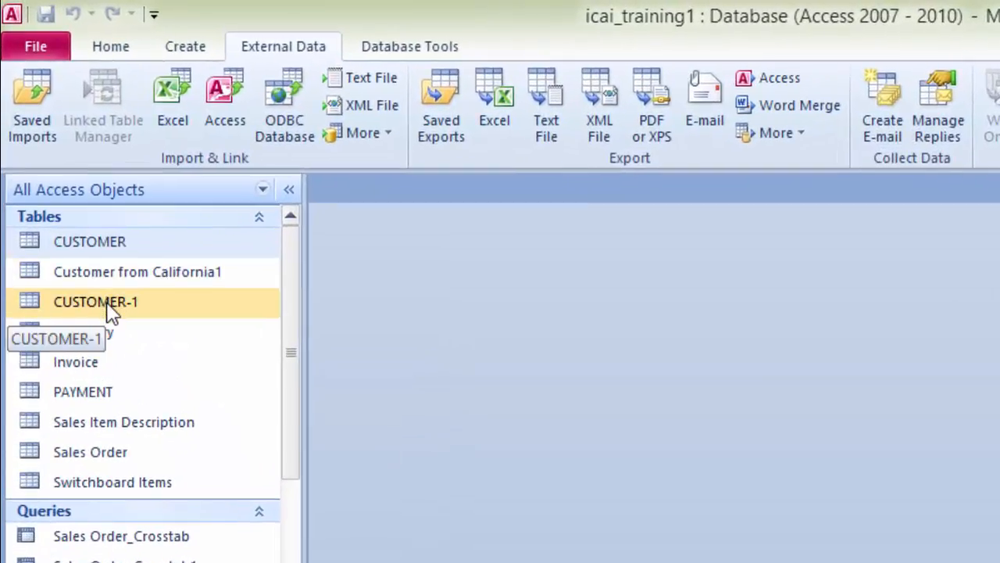
double_click(112, 310)
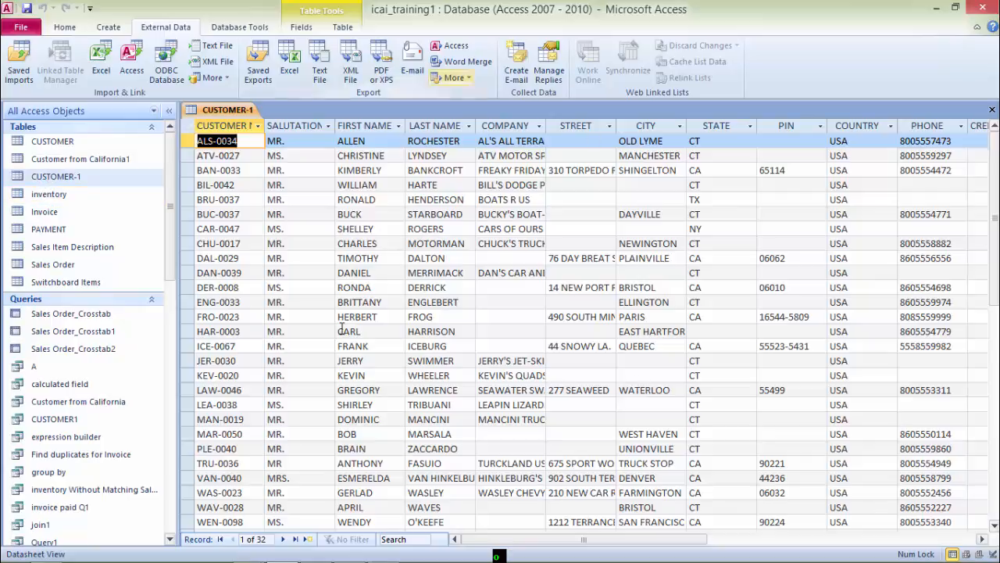
left_click(982, 539)
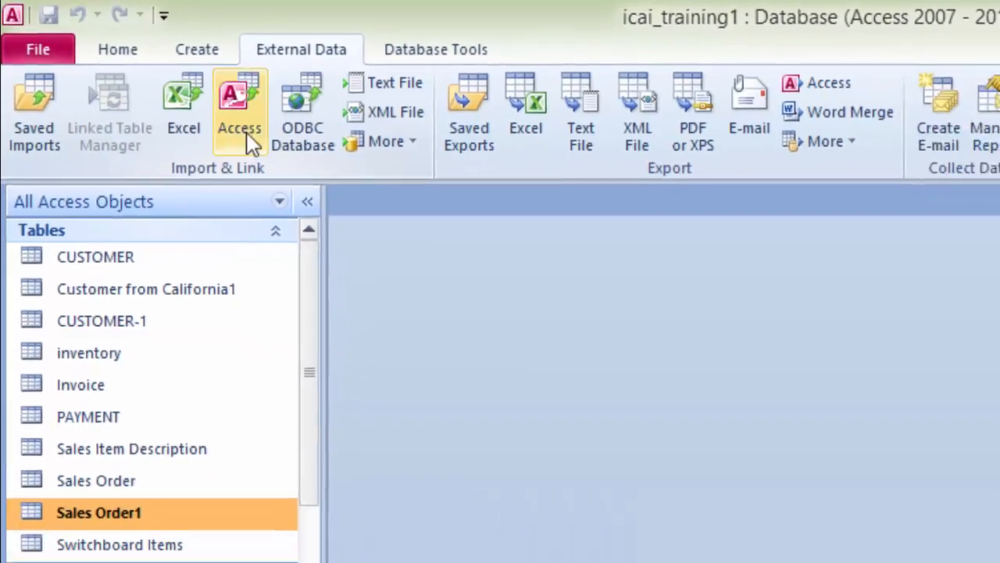
Step: Start an import from the Access database icai_training_be.accdb, bringing its objects into the current database instead of linking
left_click(285, 137)
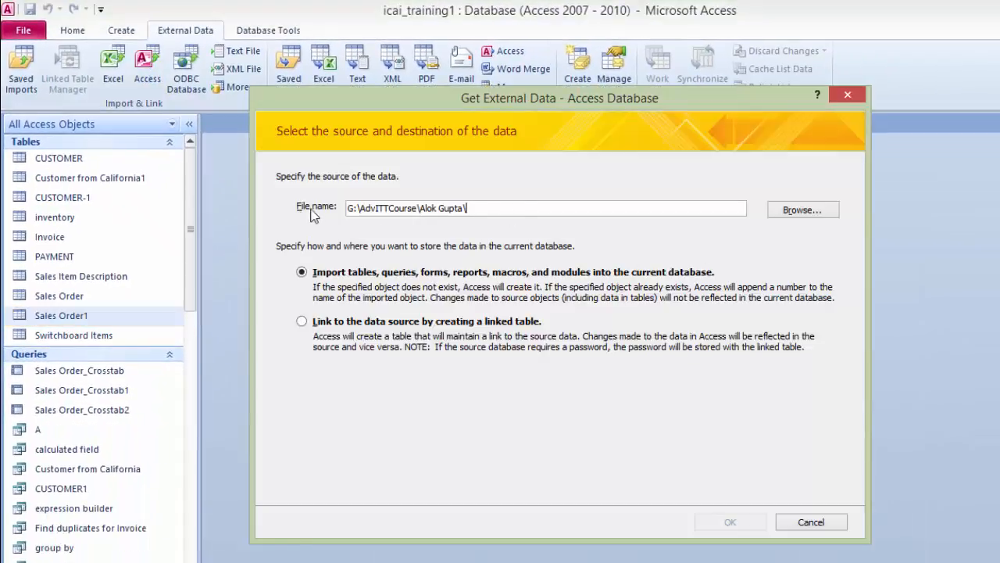
left_click(803, 213)
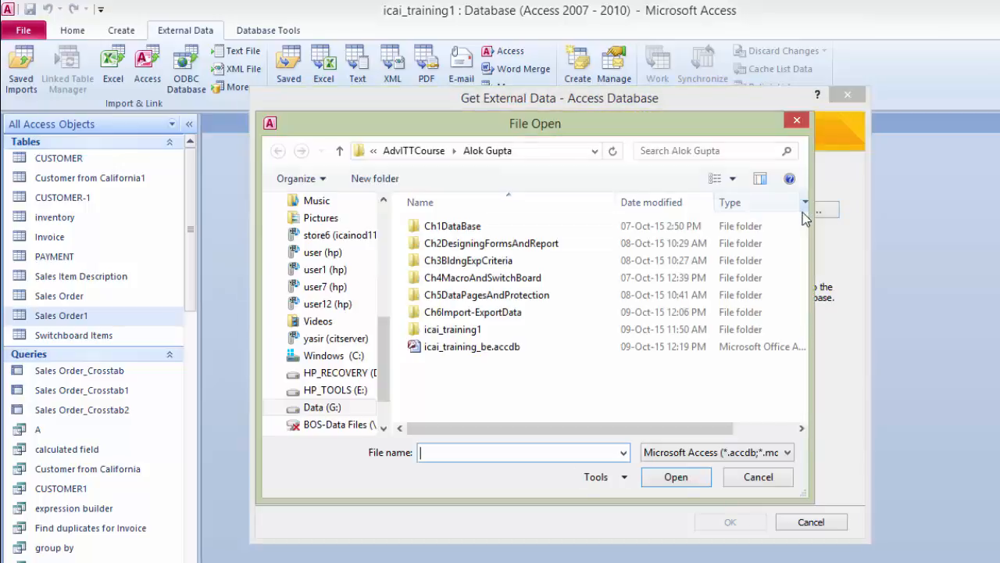
left_click(441, 349)
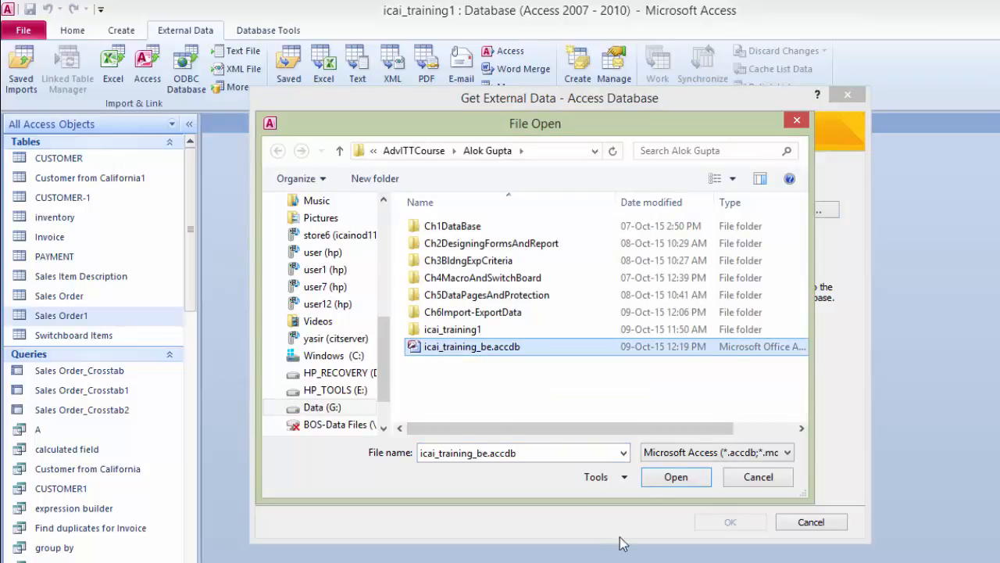
left_click(671, 481)
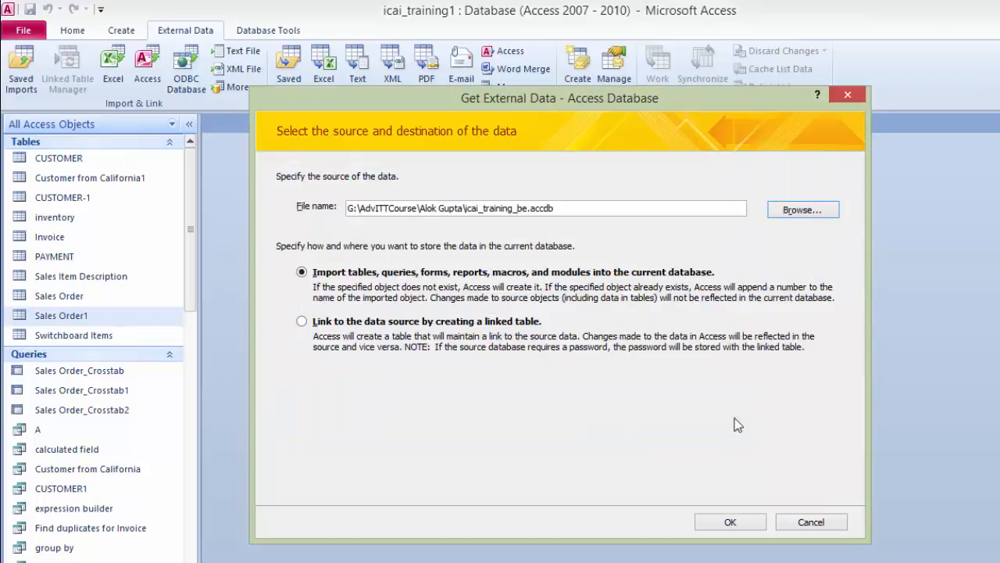
left_click(732, 521)
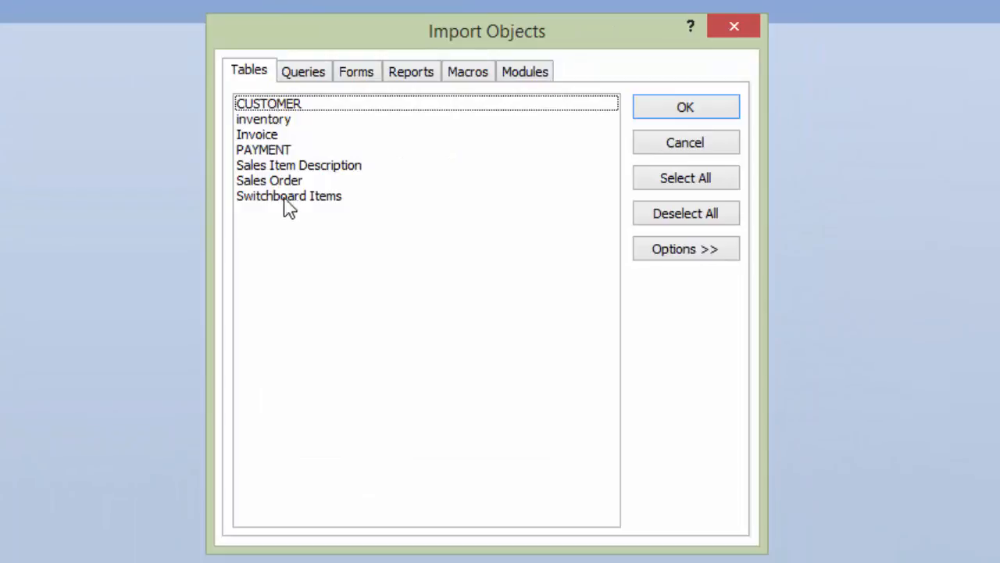
Step: Check the source database's queries, forms, reports, macros and modules available for import, and return to its tables
left_click(306, 74)
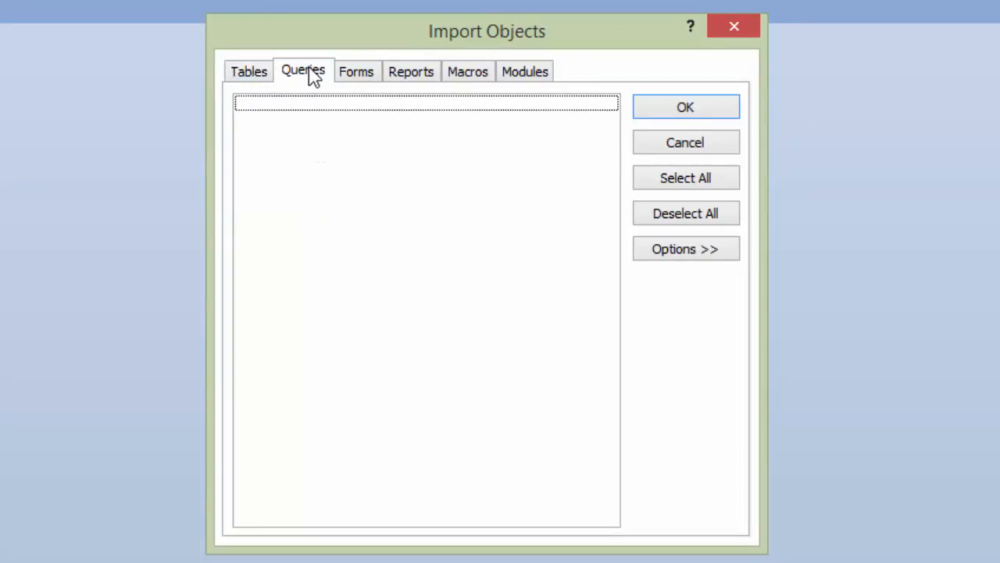
left_click(353, 79)
left_click(411, 78)
left_click(472, 77)
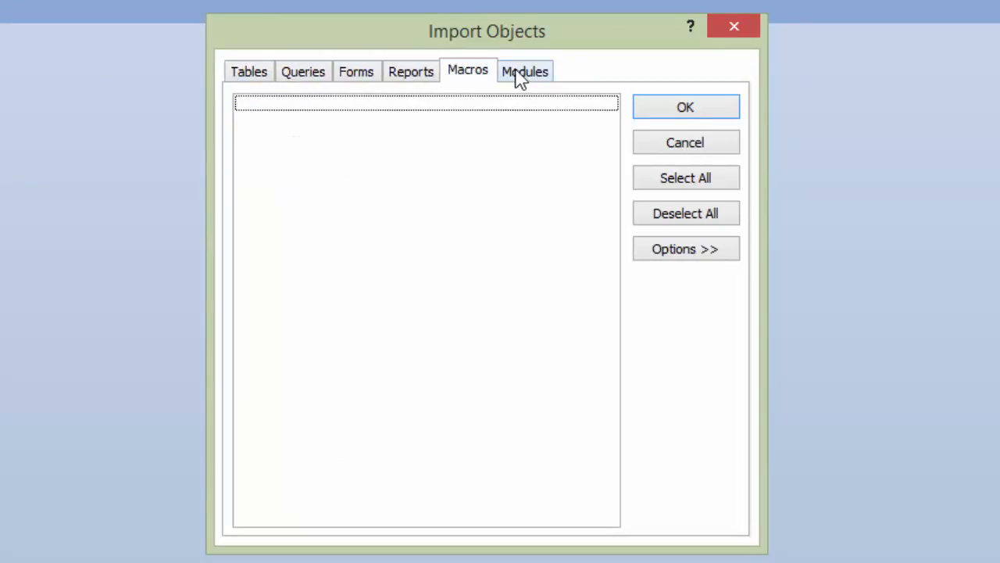
left_click(522, 76)
left_click(256, 77)
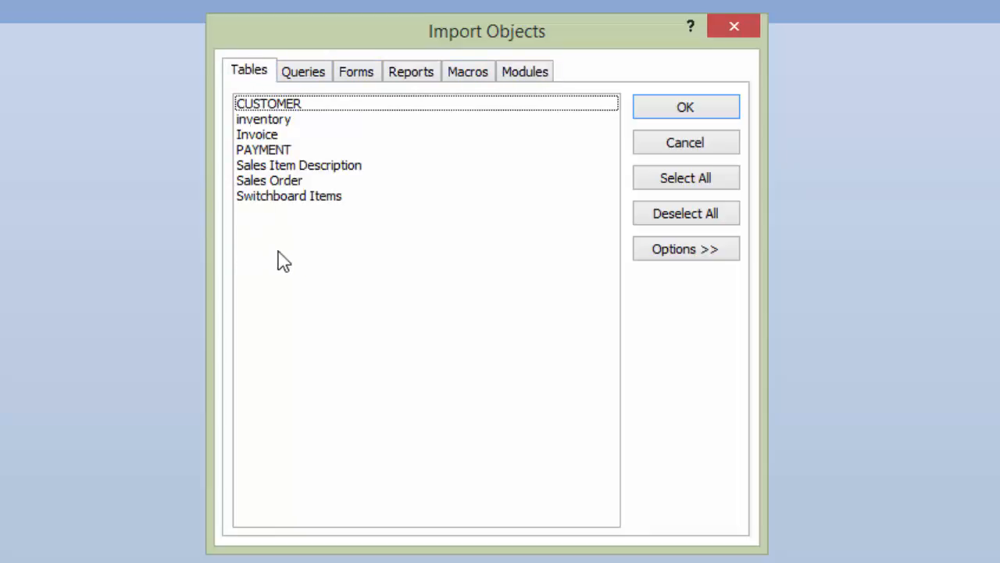
Step: Import the inventory table without saving the import steps, and open the imported copy and the original inventory table for comparison
left_click(273, 121)
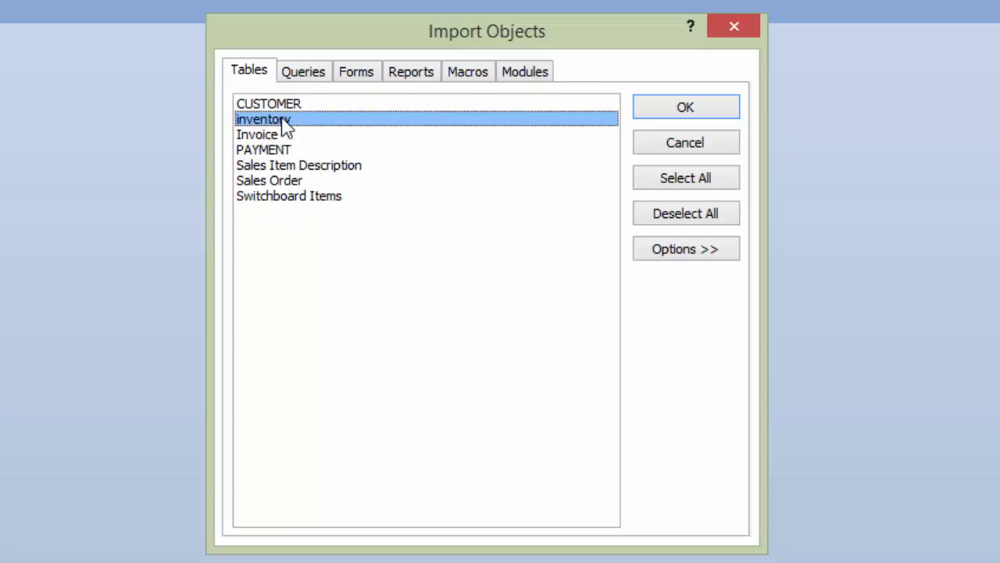
left_click(688, 109)
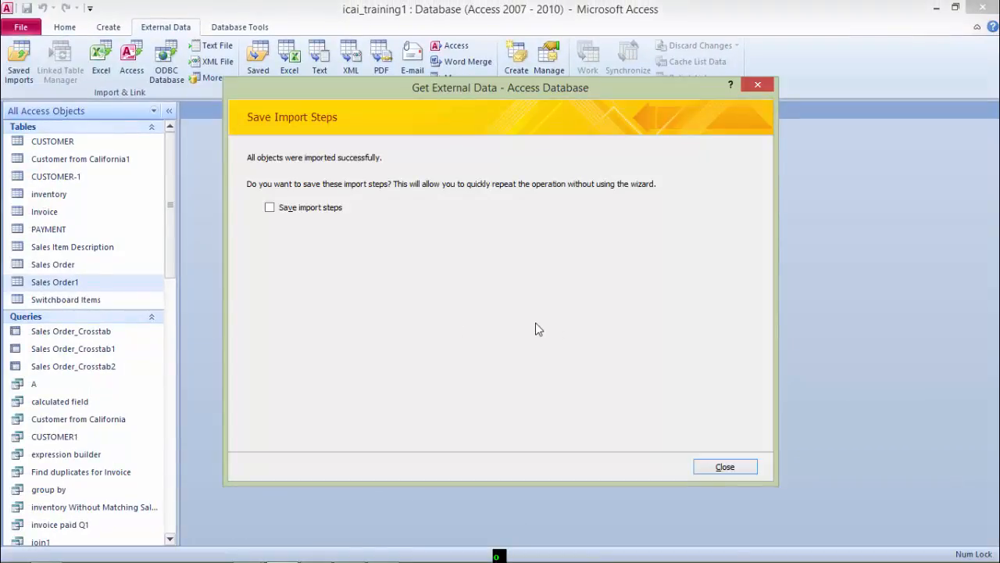
left_click(720, 467)
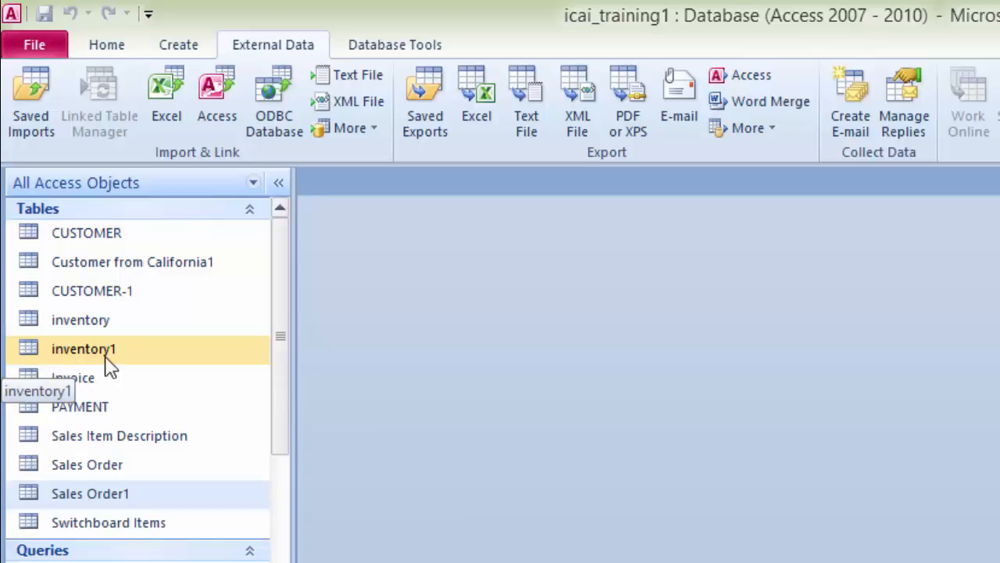
double_click(106, 358)
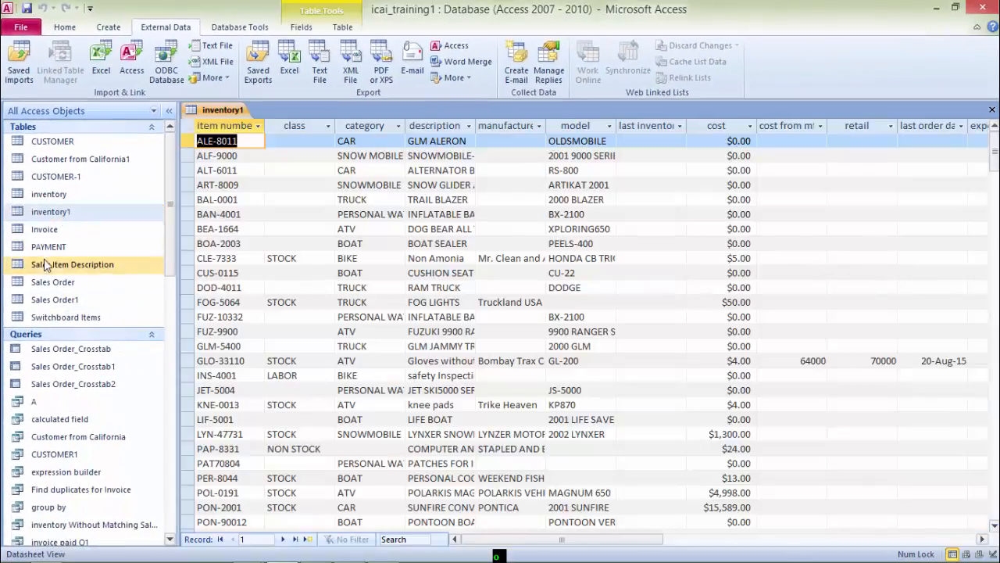
double_click(66, 197)
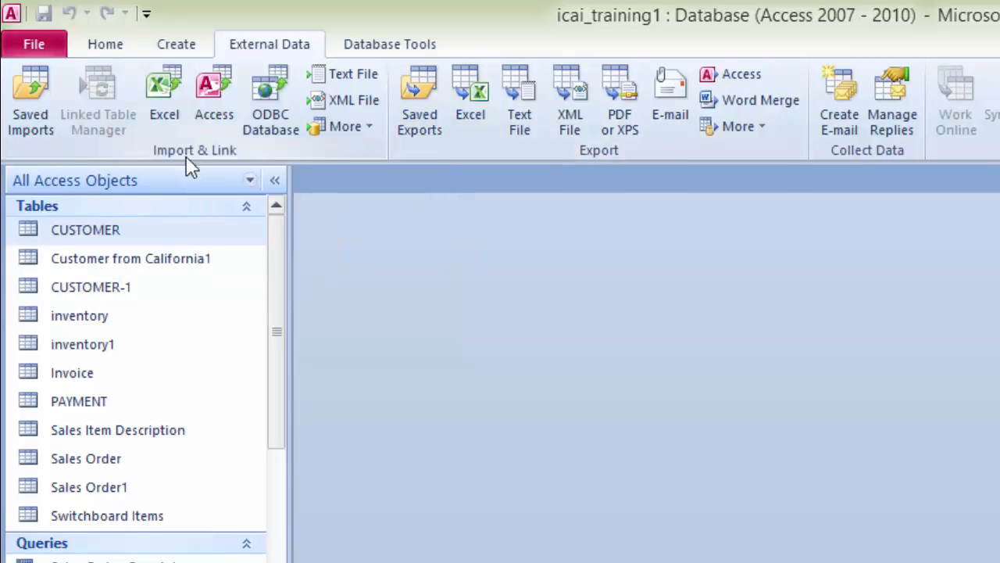
Step: Export the CUSTOMER table to CUSTOMER.xlsx in Excel Workbook format, without formatting and layout
left_click(471, 98)
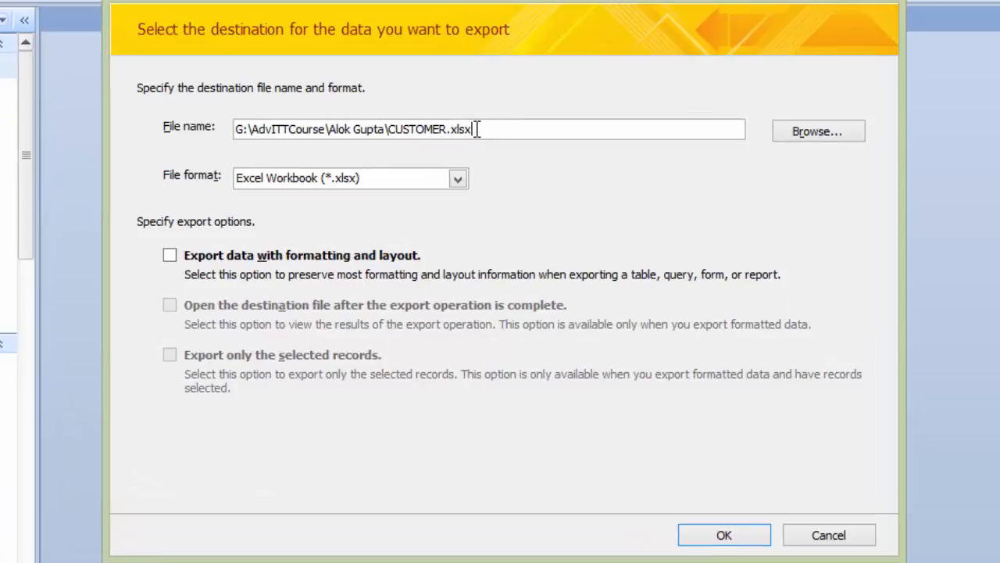
left_click(721, 538)
left_click(832, 536)
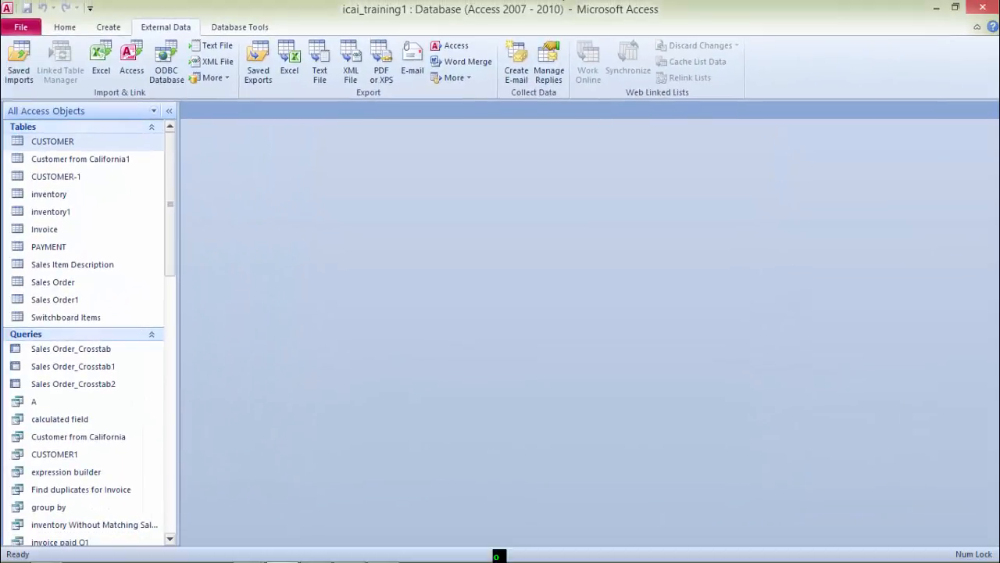
Step: Open the exported CUSTOMER.xlsx from its folder in Excel to check the records, and switch back to Access
mouse_move(180, 550)
left_click(47, 545)
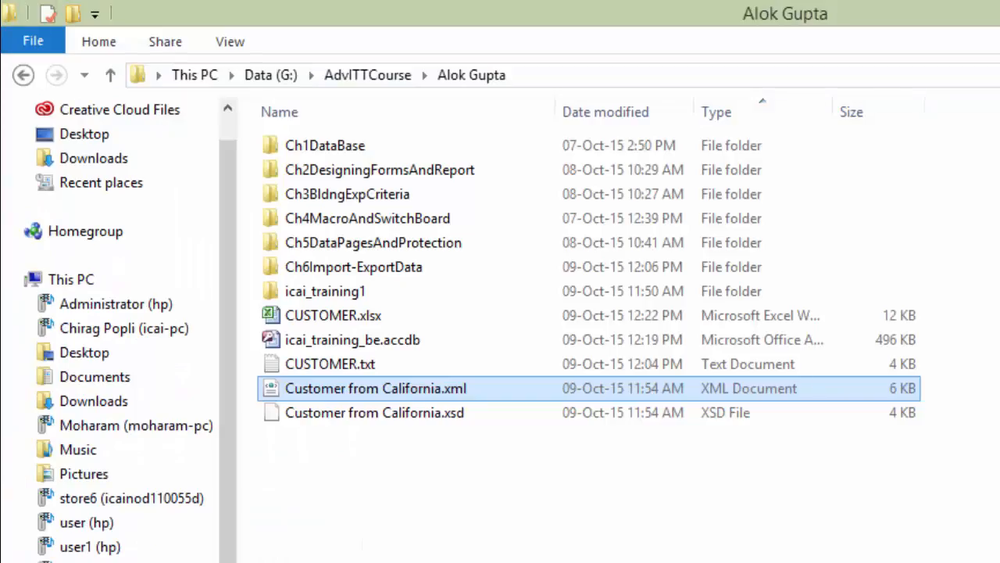
double_click(349, 320)
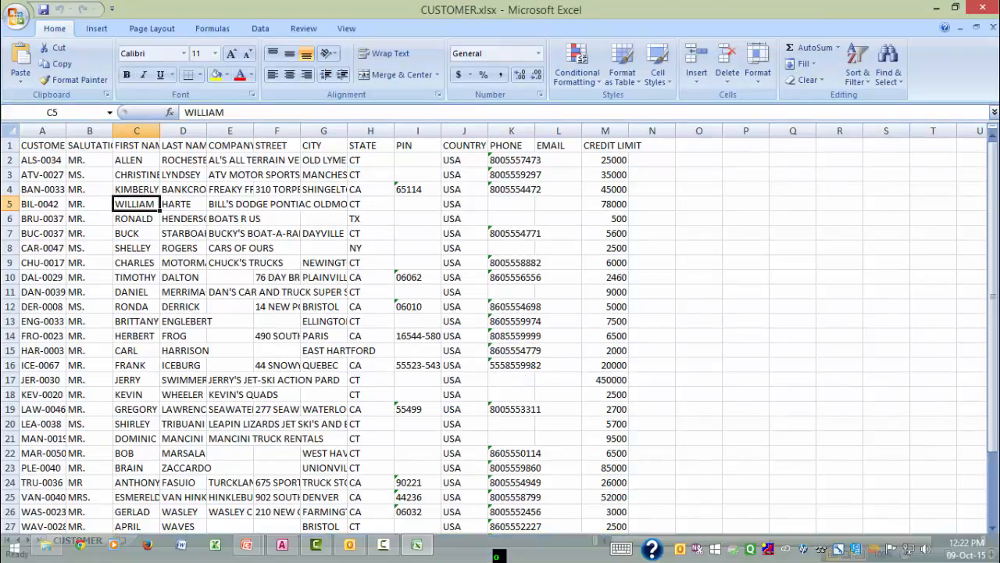
left_click(283, 545)
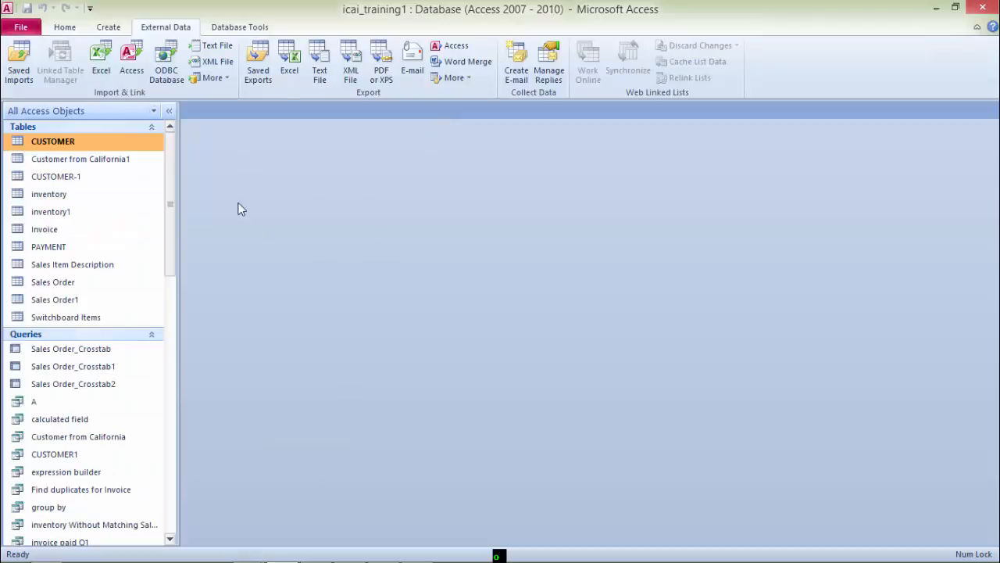